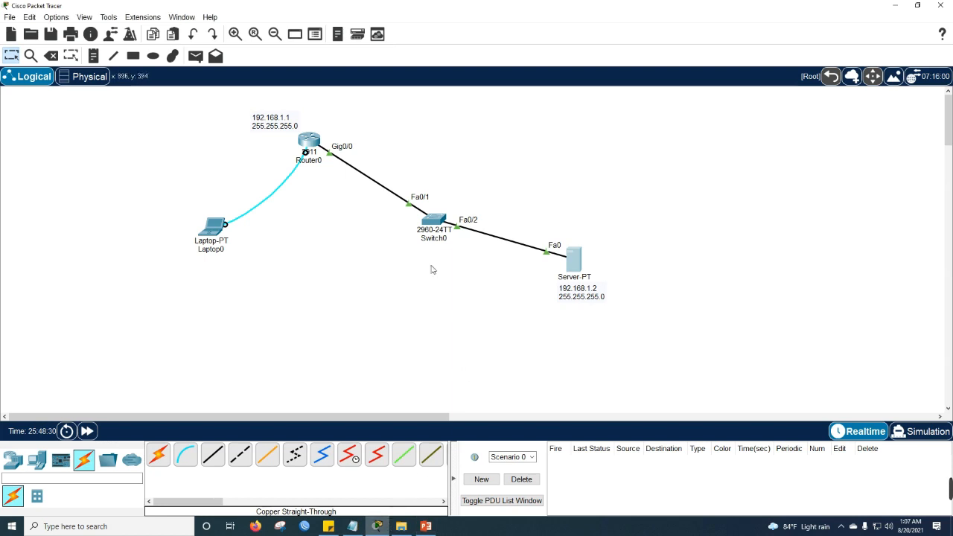
Step: Open the console terminal on Laptop0 and return the router from interface configuration to privileged EXEC mode
{"action": "left_click", "coordinate": [201, 232]}
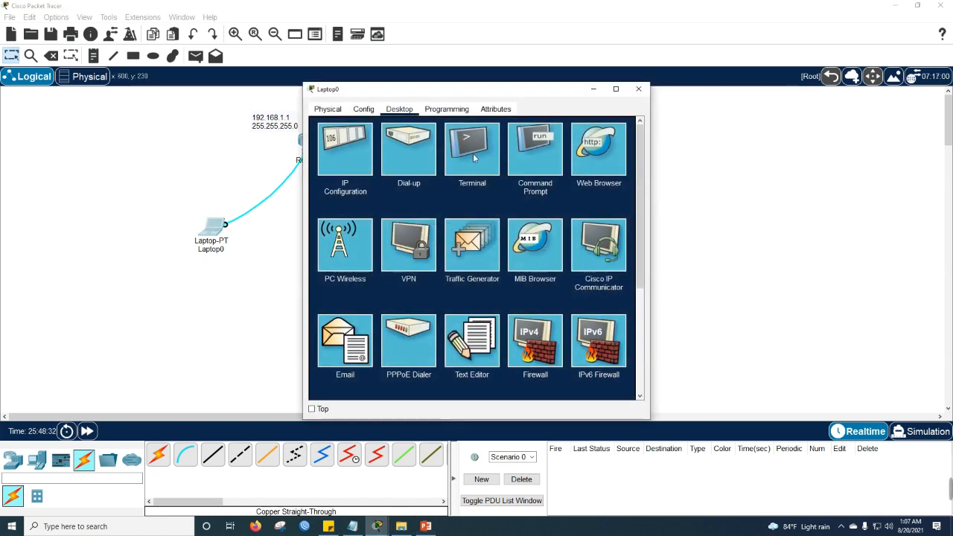
{"action": "left_click", "coordinate": [493, 164]}
{"action": "left_click", "coordinate": [615, 233]}
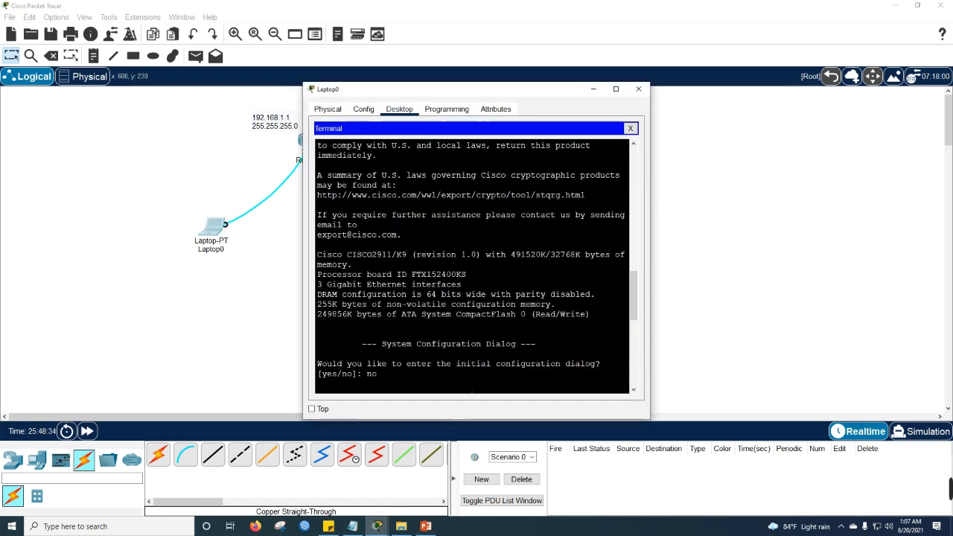
{"action": "scroll", "coordinate": [468, 387], "scroll_direction": "down", "scroll_amount": 10}
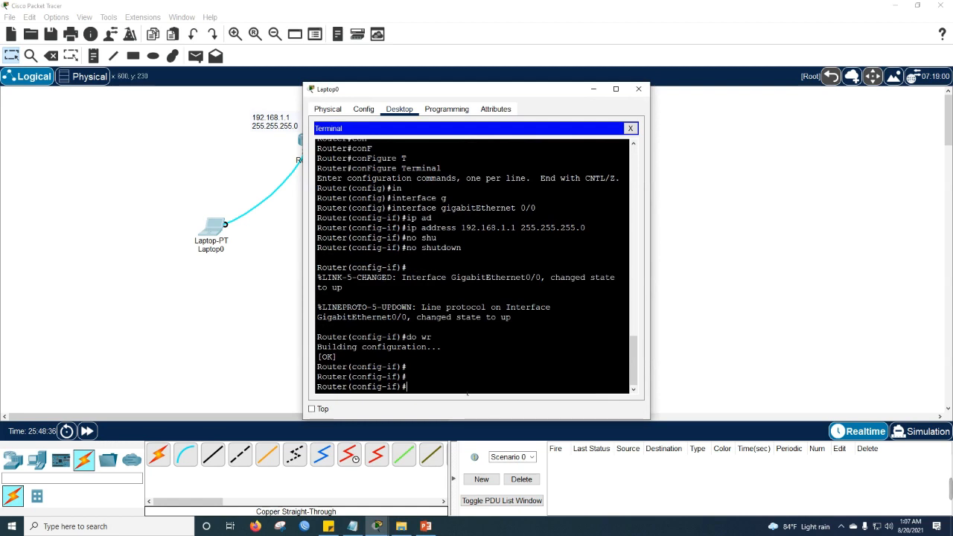
{"action": "key", "text": "ctrl+z"}
{"action": "key", "text": "ctrl+z"}
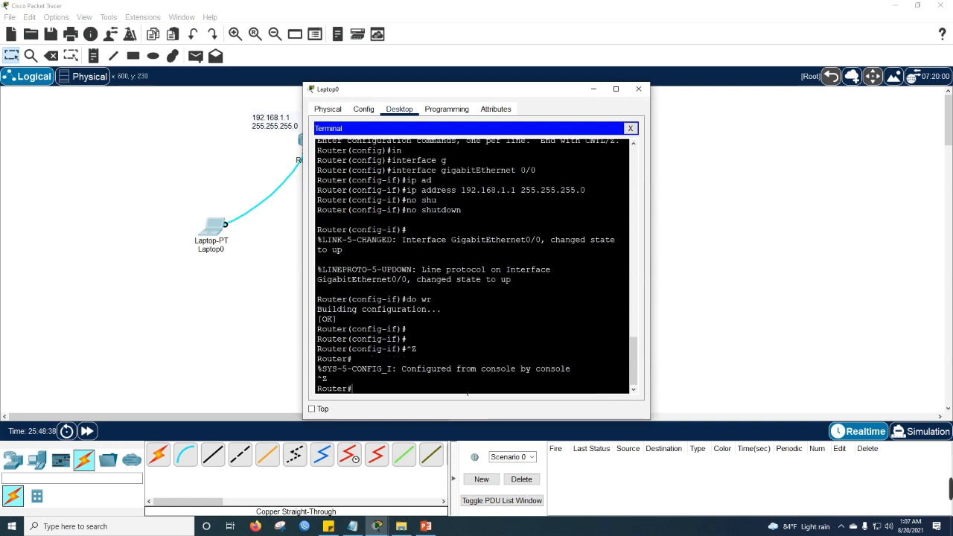
Step: Run show version on the router and maximize the Laptop0 window to read the output
{"action": "type", "text": "sho"}
{"action": "key", "text": "Tab"}
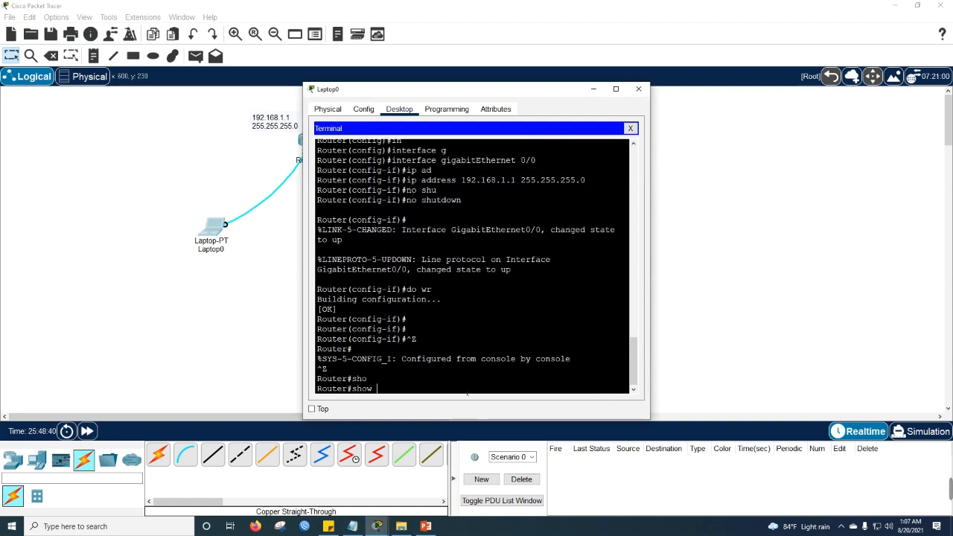
{"action": "key", "text": "Tab"}
{"action": "type", "text": "v"}
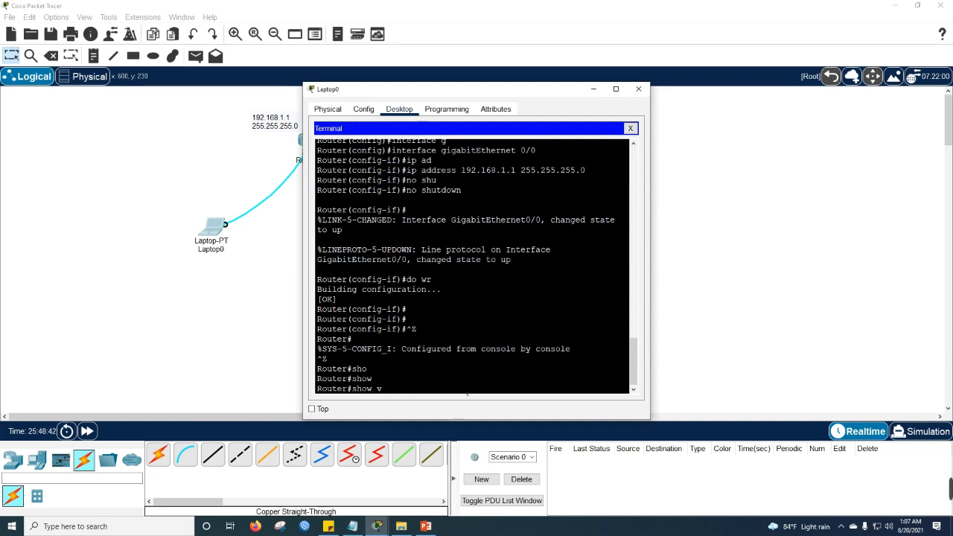
{"action": "type", "text": "e"}
{"action": "key", "text": "Tab"}
{"action": "key", "text": "Return"}
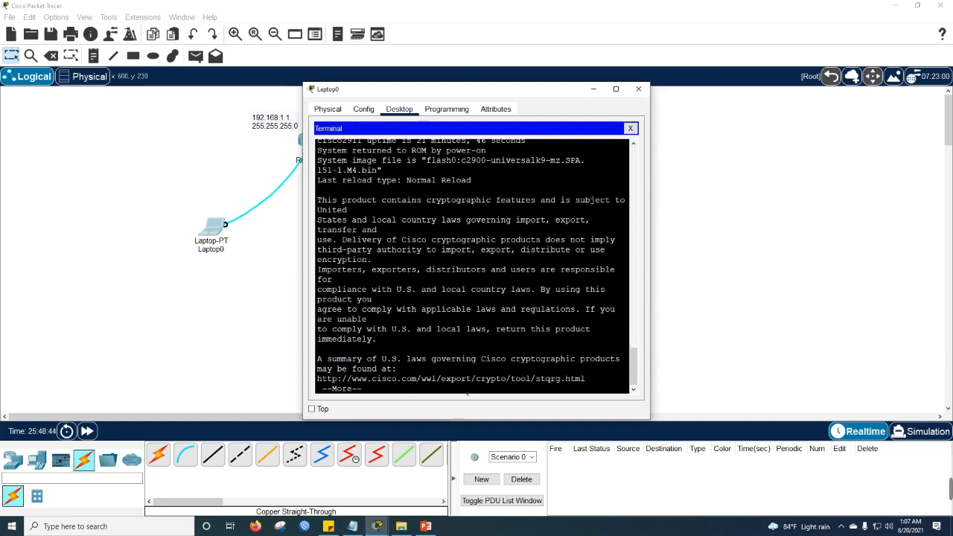
{"action": "left_click", "coordinate": [616, 88]}
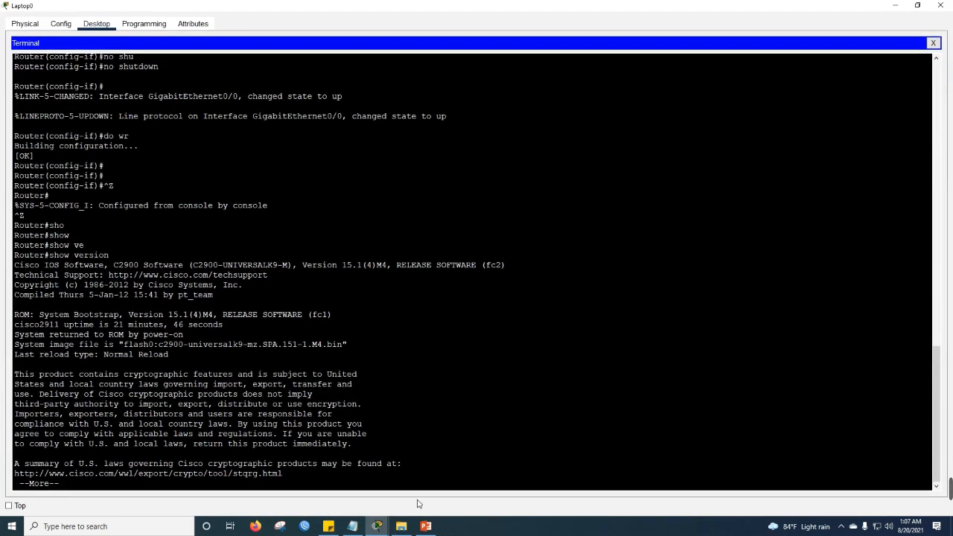
Step: Check the PowerPoint slide on noting down the IOS file name, and return to the Laptop0 terminal
{"action": "left_click", "coordinate": [425, 526]}
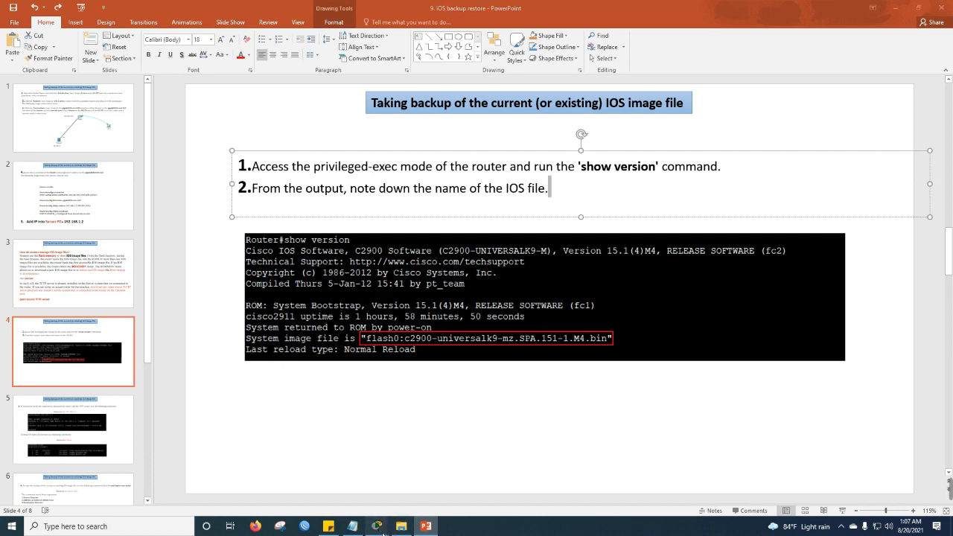
{"action": "mouse_move", "coordinate": [377, 525]}
{"action": "left_click", "coordinate": [428, 484]}
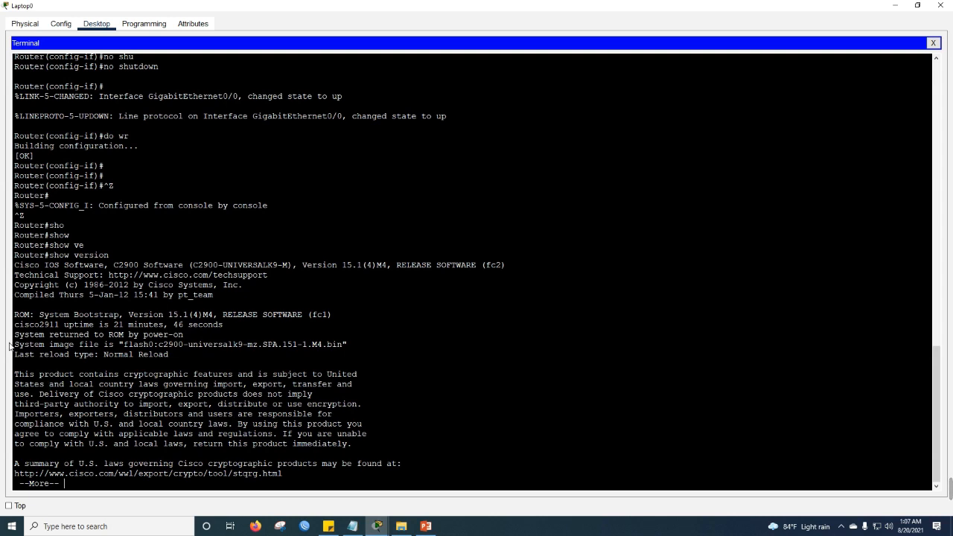
Step: Copy the IOS image file name c2900-universalk9-mz.SPA.151-1.M4.bin, including its closing quotation mark, from the system image line
{"action": "left_click_drag", "start_coordinate": [14, 344], "coordinate": [155, 345]}
{"action": "left_click", "coordinate": [156, 344]}
{"action": "left_click_drag", "start_coordinate": [154, 344], "coordinate": [149, 344]}
{"action": "left_click", "coordinate": [154, 345]}
{"action": "left_click_drag", "start_coordinate": [157, 345], "coordinate": [296, 357]}
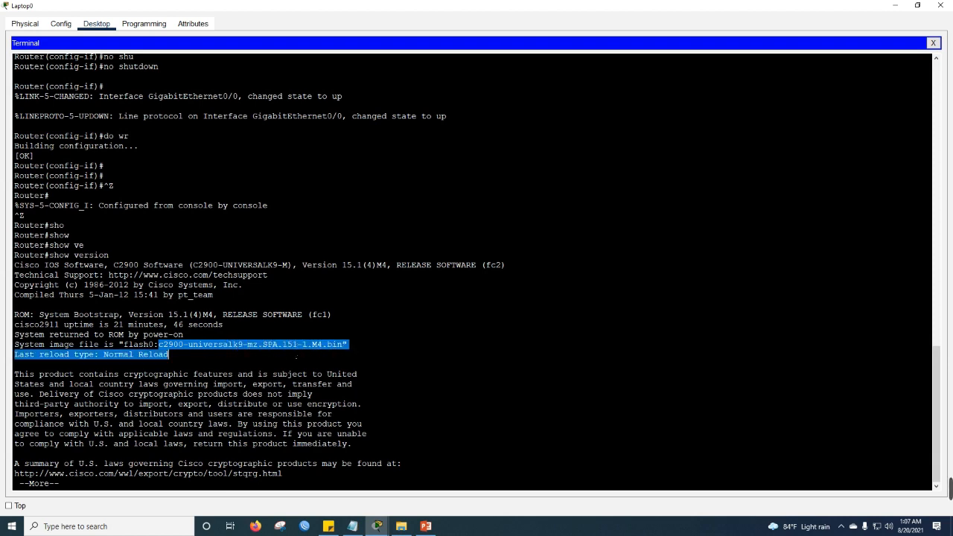
{"action": "left_click_drag", "start_coordinate": [358, 357], "coordinate": [354, 353]}
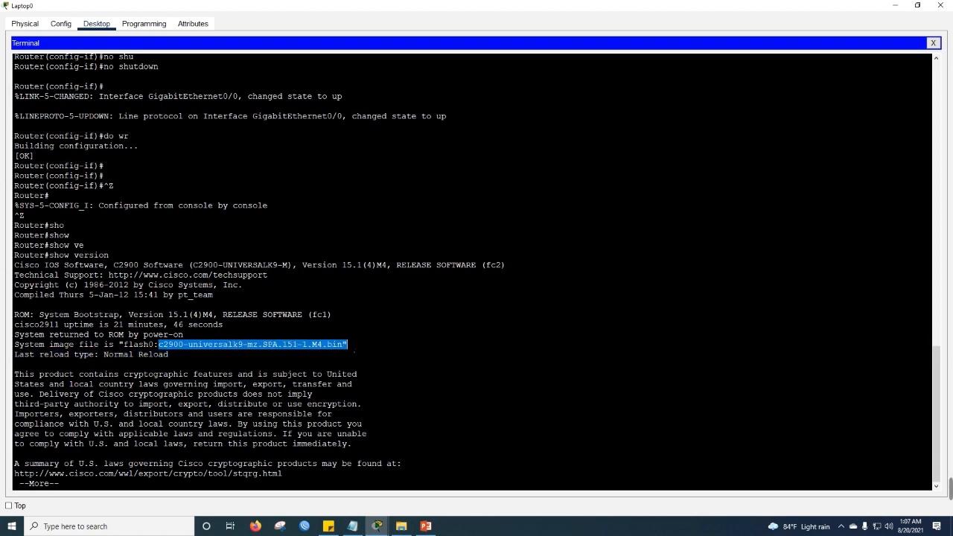
{"action": "right_click", "coordinate": [328, 347]}
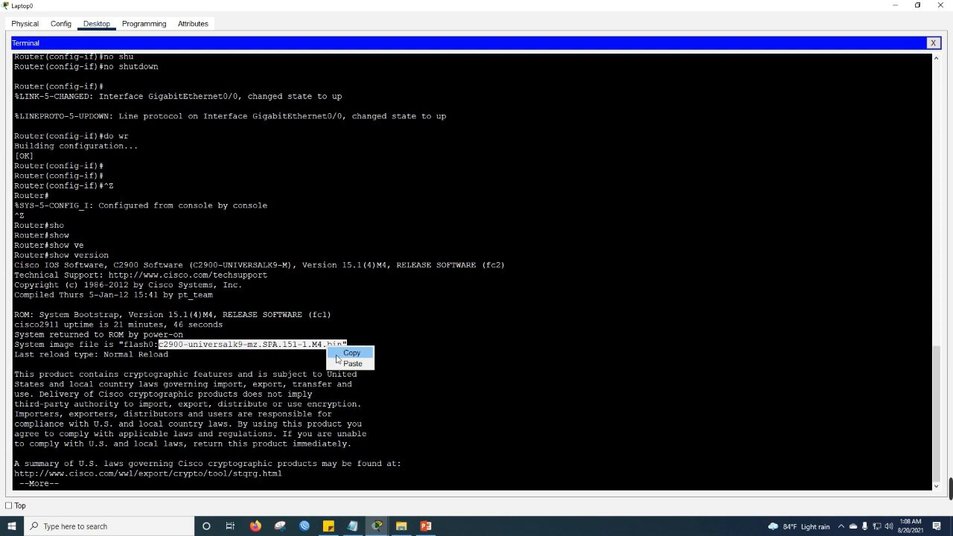
{"action": "left_click", "coordinate": [339, 353]}
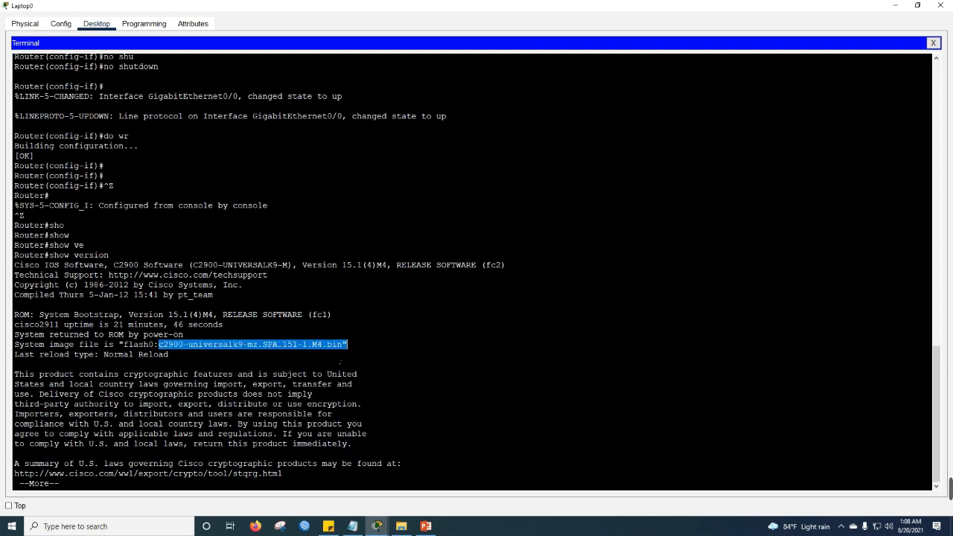
Step: Switch to Notepad, replace its content with the copied IOS image file name, and minimize it
{"action": "left_click", "coordinate": [352, 526]}
{"action": "key", "text": "ctrl+a"}
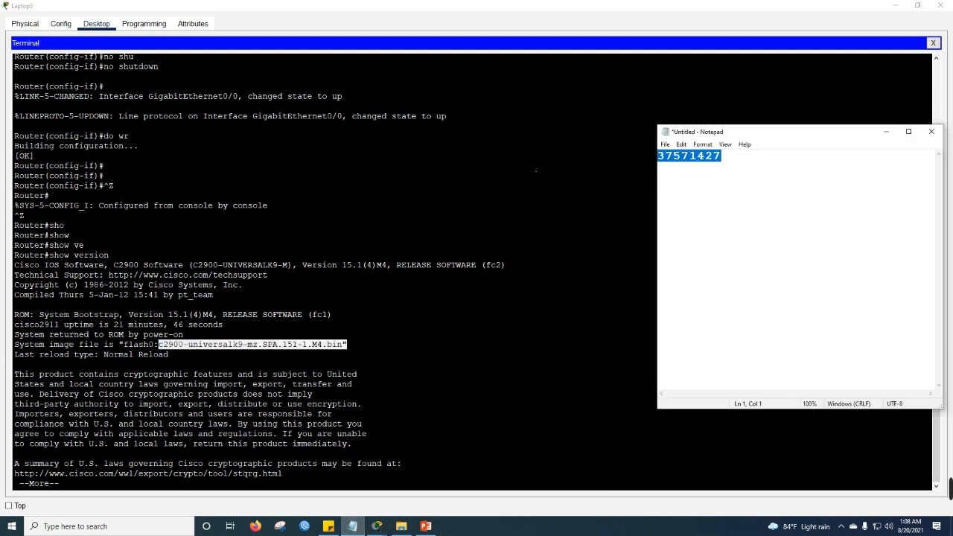
{"action": "key", "text": "ctrl+v"}
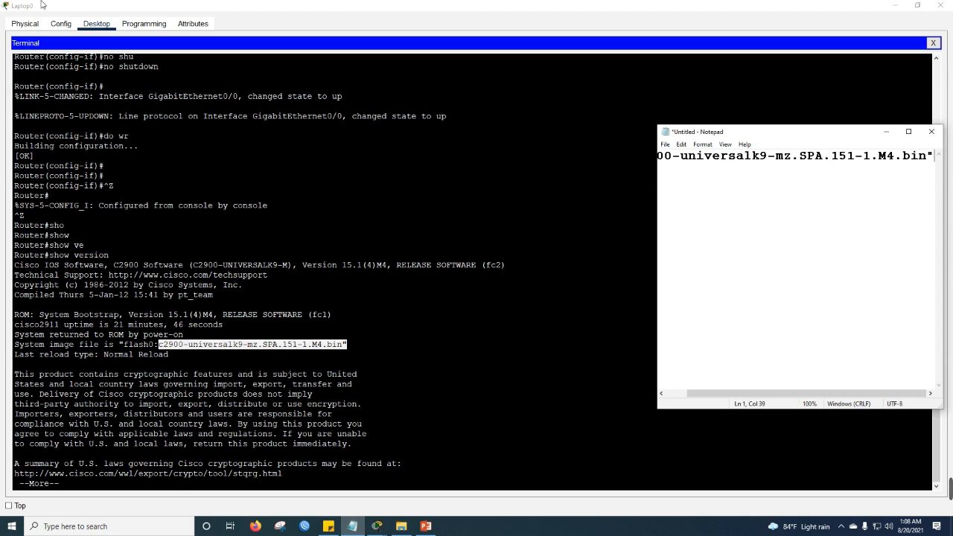
{"action": "left_click", "coordinate": [886, 132]}
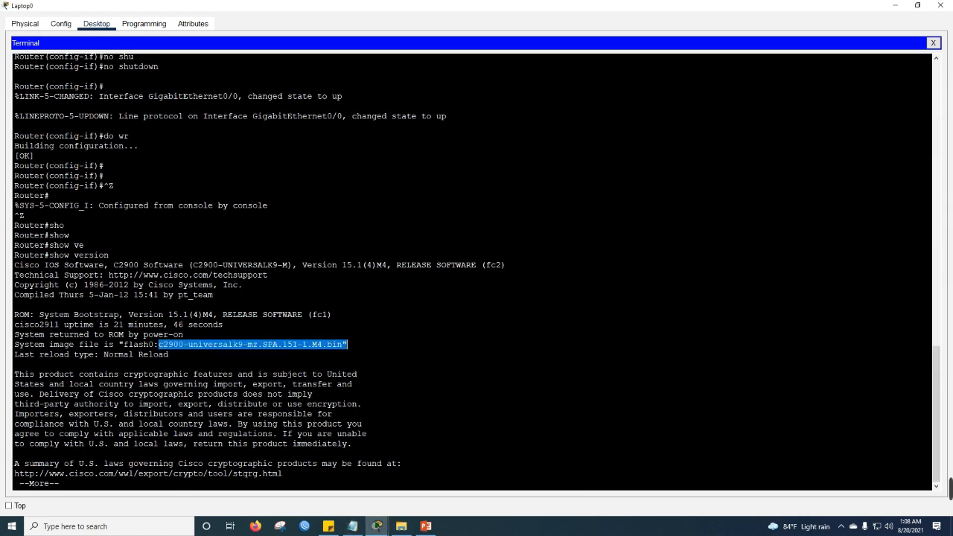
Step: Examine the ROM bootstrap version, uptime and cryptographic legal notice in the show version output
{"action": "left_click", "coordinate": [126, 491]}
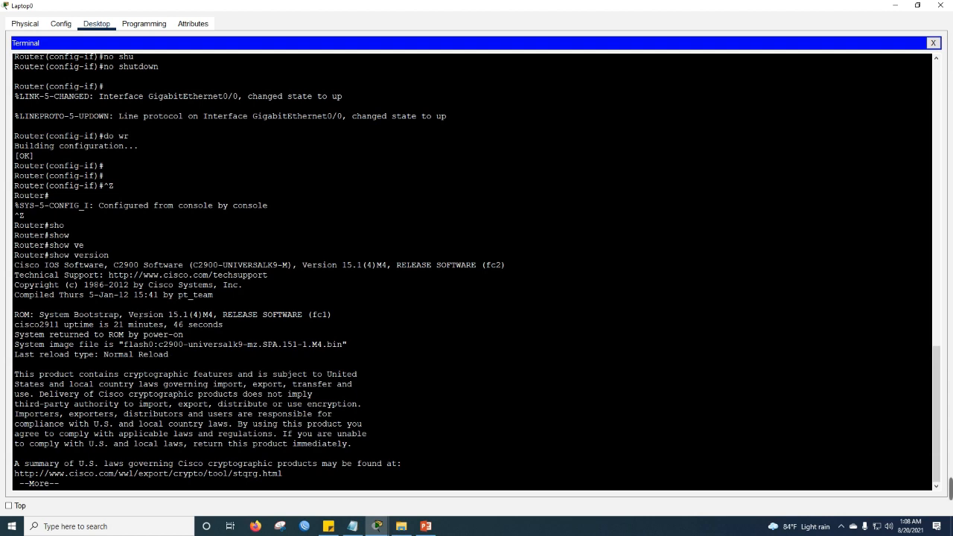
{"action": "left_click_drag", "start_coordinate": [129, 314], "coordinate": [327, 325]}
{"action": "left_click", "coordinate": [328, 325]}
{"action": "left_click_drag", "start_coordinate": [14, 373], "coordinate": [253, 374]}
{"action": "left_click", "coordinate": [269, 403]}
{"action": "left_click_drag", "start_coordinate": [70, 383], "coordinate": [159, 384]}
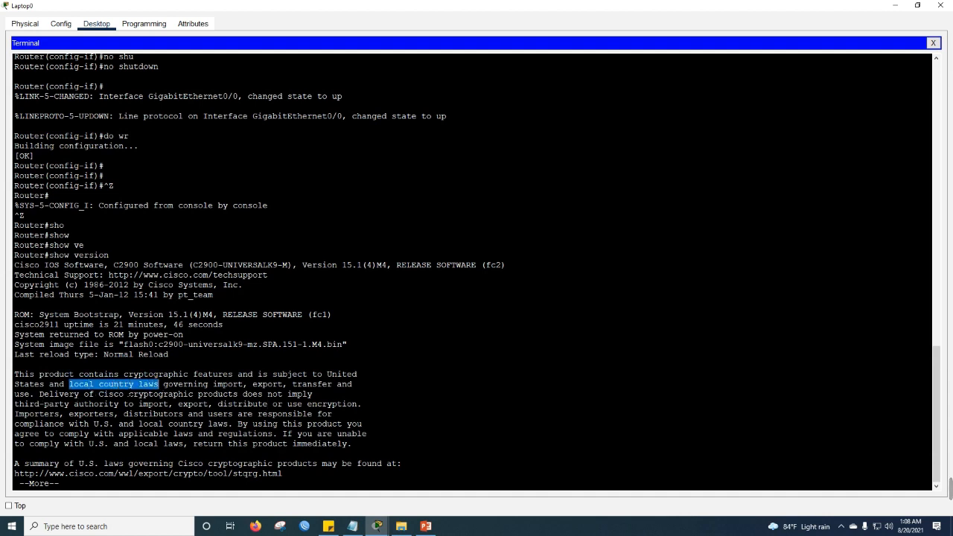
{"action": "left_click_drag", "start_coordinate": [41, 395], "coordinate": [133, 404]}
{"action": "left_click", "coordinate": [215, 433]}
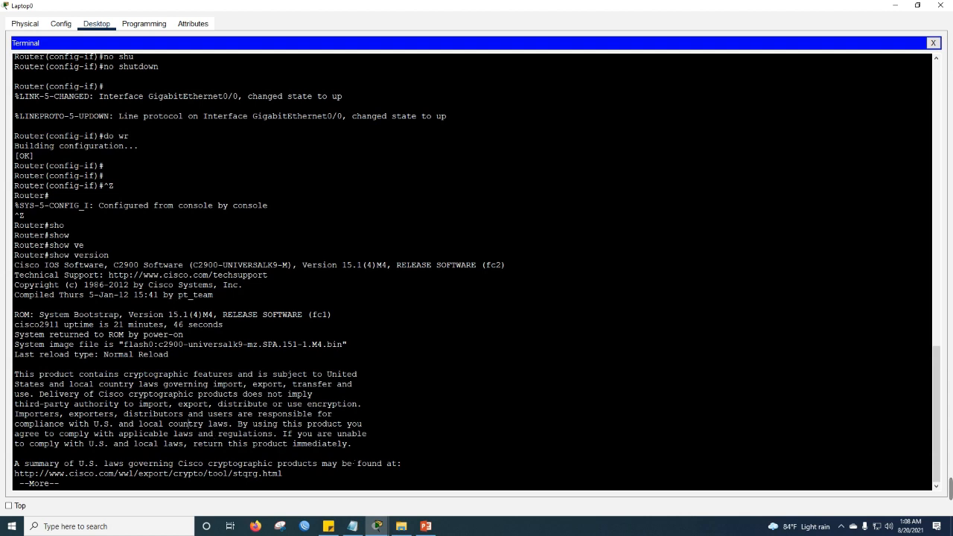
{"action": "left_click_drag", "start_coordinate": [352, 443], "coordinate": [24, 434]}
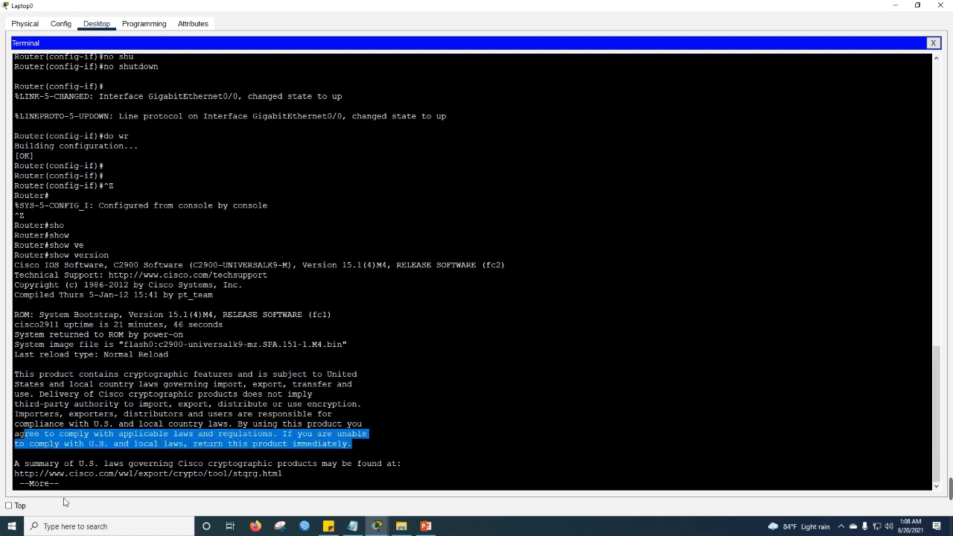
{"action": "left_click", "coordinate": [110, 493]}
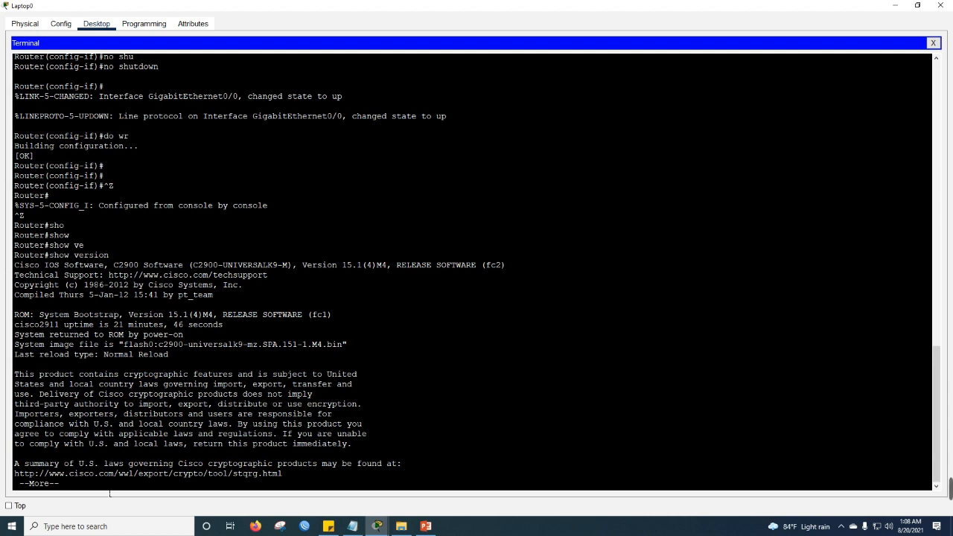
Step: Page through the rest of the show version output until the router prompt returns
{"action": "key", "text": "space"}
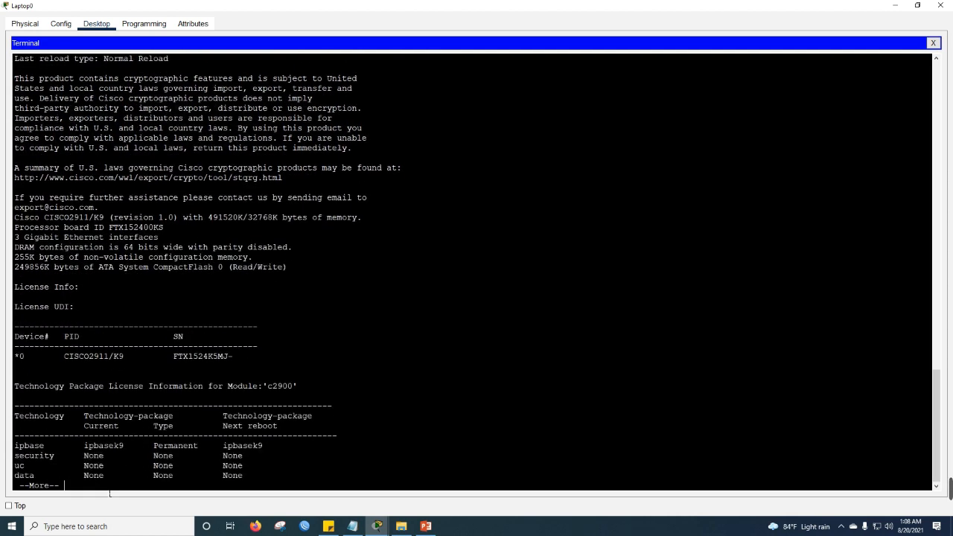
{"action": "key", "text": "space"}
{"action": "key", "text": "Return"}
{"action": "key", "text": "Return"}
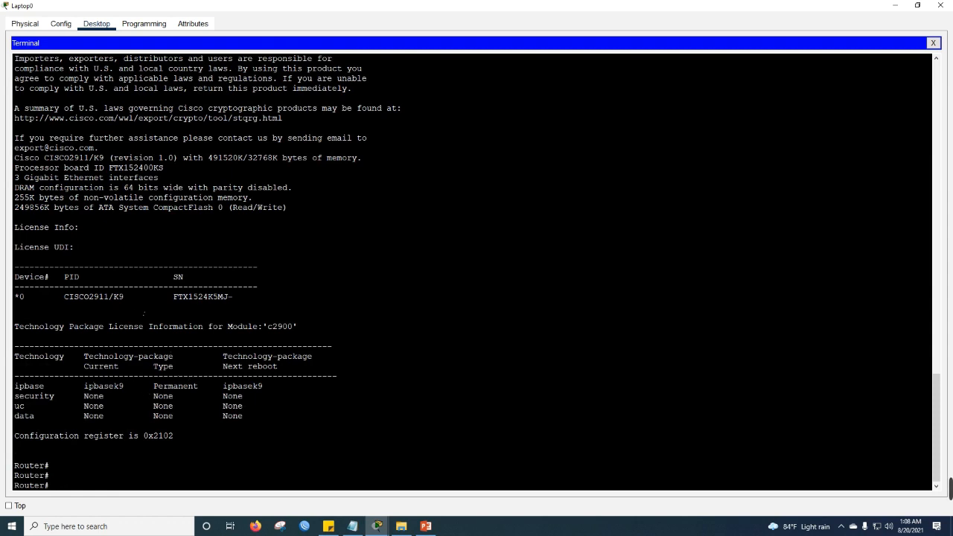
Step: Examine the product ID and serial number in the License UDI table and review the earlier version output
{"action": "left_click_drag", "start_coordinate": [126, 297], "coordinate": [64, 297]}
{"action": "left_click_drag", "start_coordinate": [174, 297], "coordinate": [241, 309]}
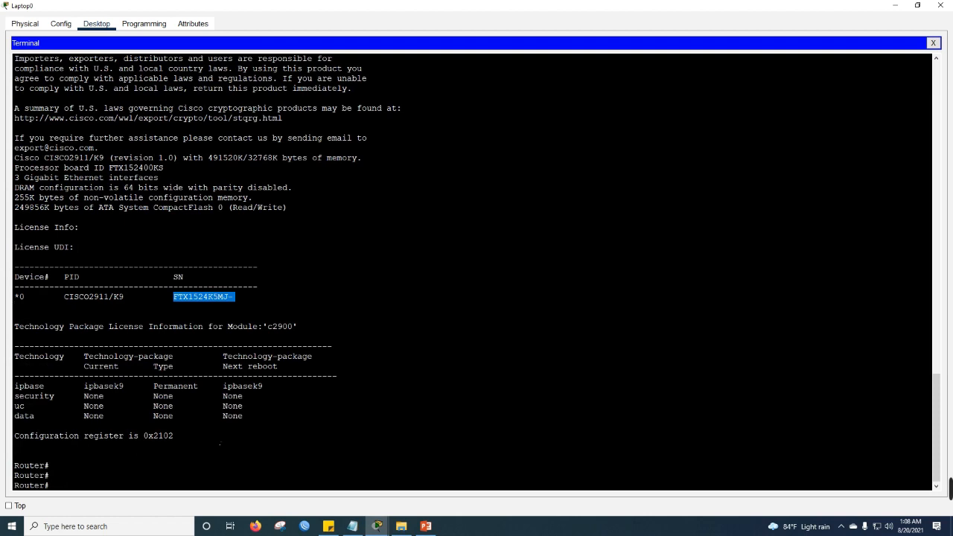
{"action": "scroll", "coordinate": [219, 444], "scroll_direction": "up", "scroll_amount": 13}
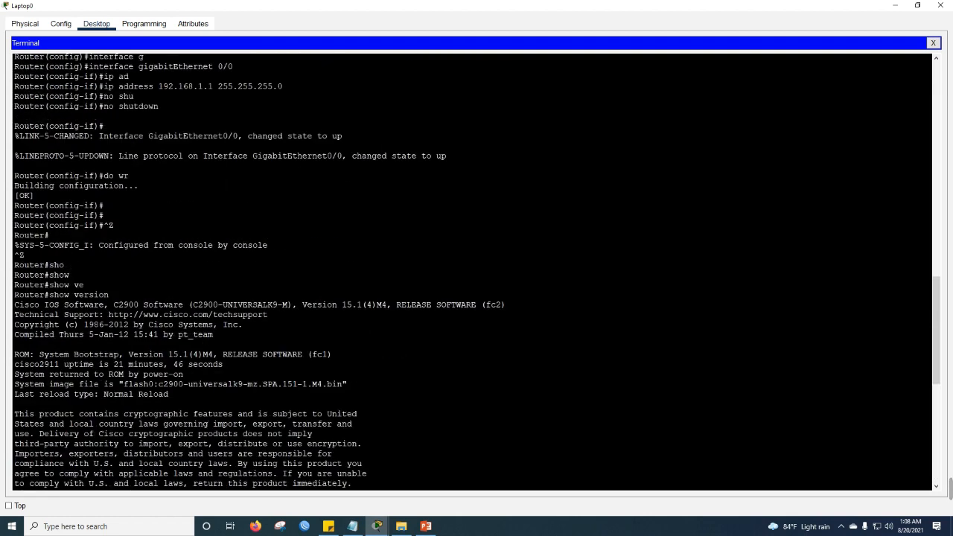
{"action": "scroll", "coordinate": [472, 272], "scroll_direction": "down", "scroll_amount": 10}
{"action": "scroll", "coordinate": [186, 408], "scroll_direction": "down", "scroll_amount": 3}
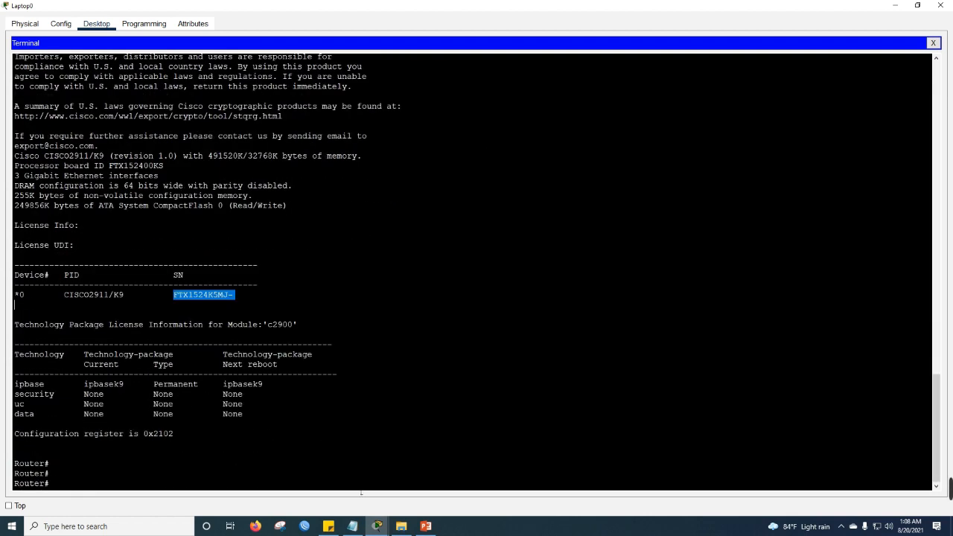
Step: Switch to PowerPoint and read slide 5's instructions for pinging the TFTP server and listing the flash directory
{"action": "left_click", "coordinate": [425, 527]}
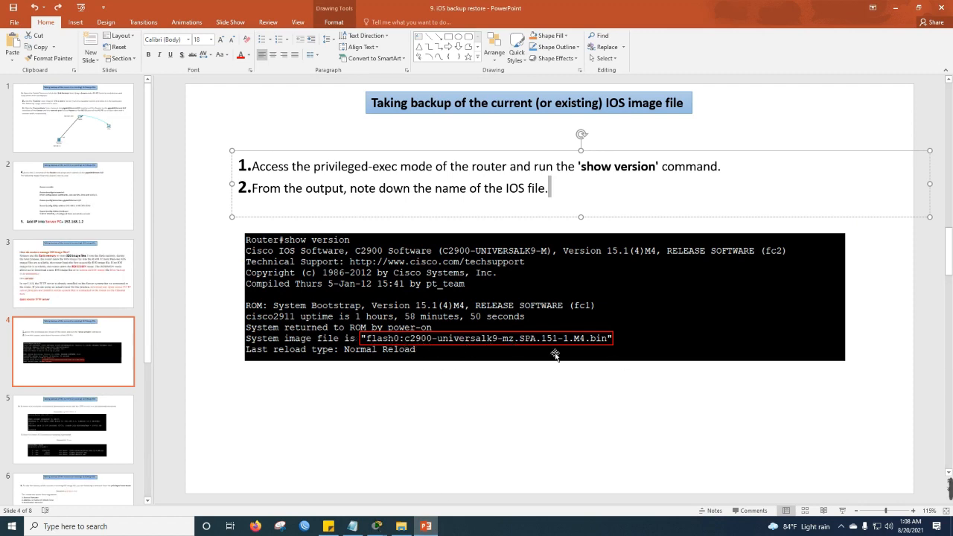
{"action": "left_click", "coordinate": [52, 417]}
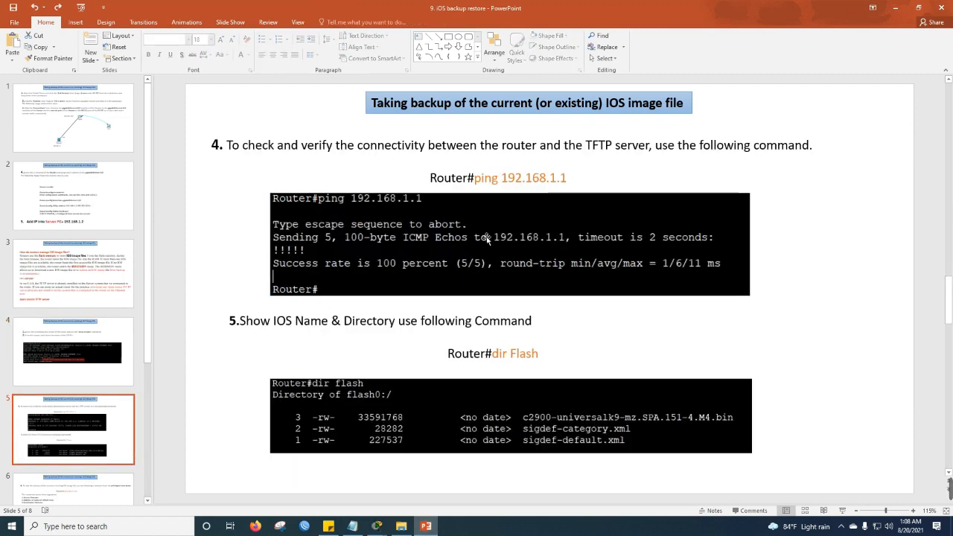
{"action": "left_click", "coordinate": [504, 179]}
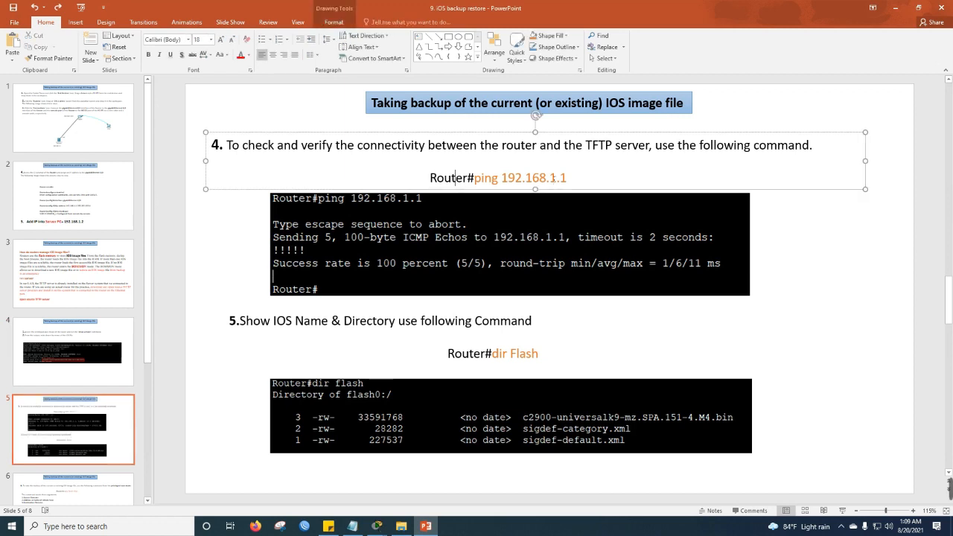
{"action": "left_click_drag", "start_coordinate": [568, 178], "coordinate": [429, 179]}
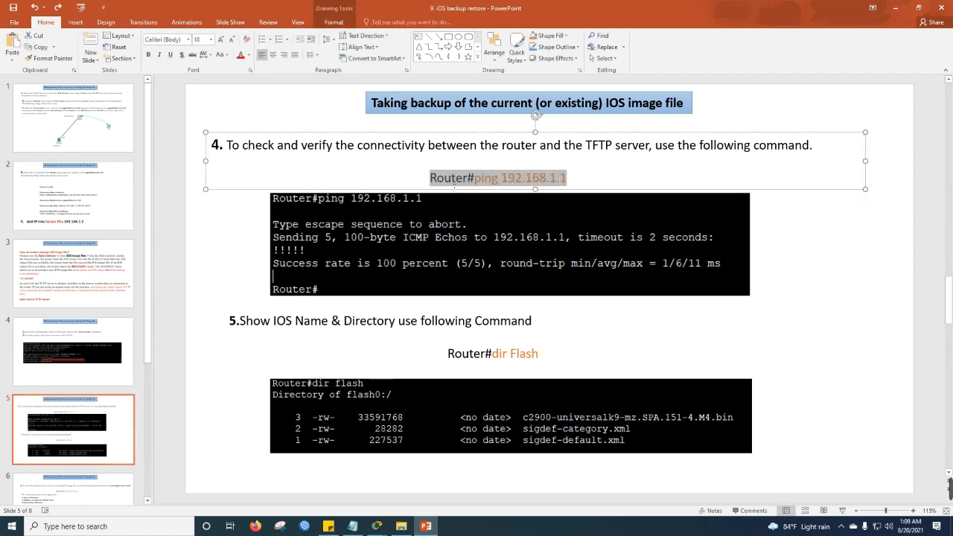
{"action": "left_click", "coordinate": [595, 190]}
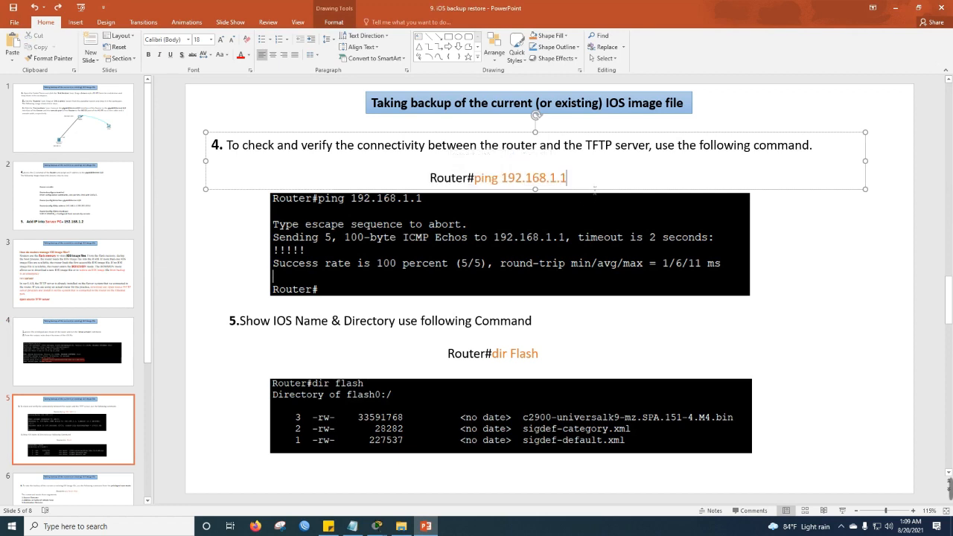
{"action": "double_click", "coordinate": [512, 351]}
{"action": "left_click", "coordinate": [309, 341]}
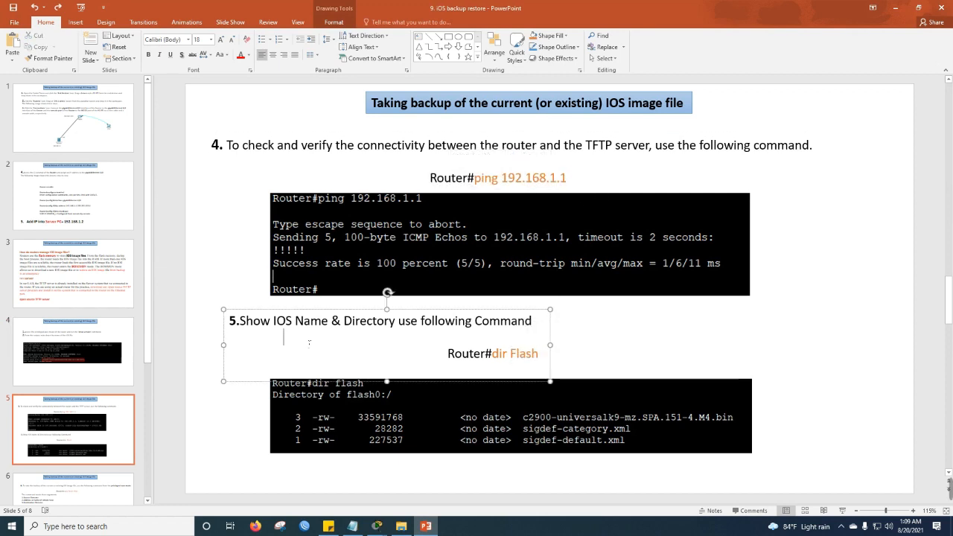
{"action": "left_click_drag", "start_coordinate": [273, 321], "coordinate": [474, 322]}
{"action": "left_click", "coordinate": [518, 368]}
{"action": "left_click_drag", "start_coordinate": [539, 354], "coordinate": [503, 356]}
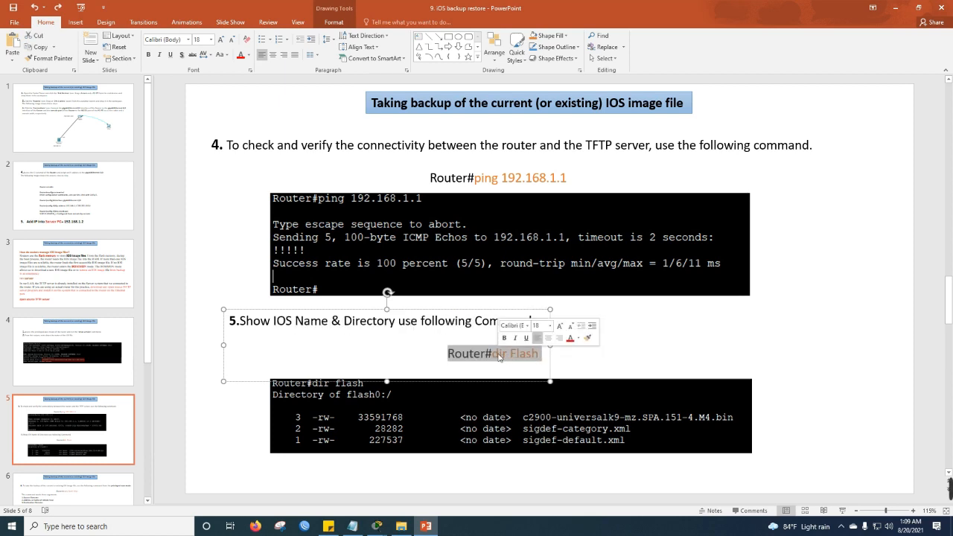
{"action": "left_click", "coordinate": [506, 355]}
Step: Switch to Laptop0's terminal in Packet Tracer and list the router's flash contents with dir flash
{"action": "mouse_move", "coordinate": [382, 528]}
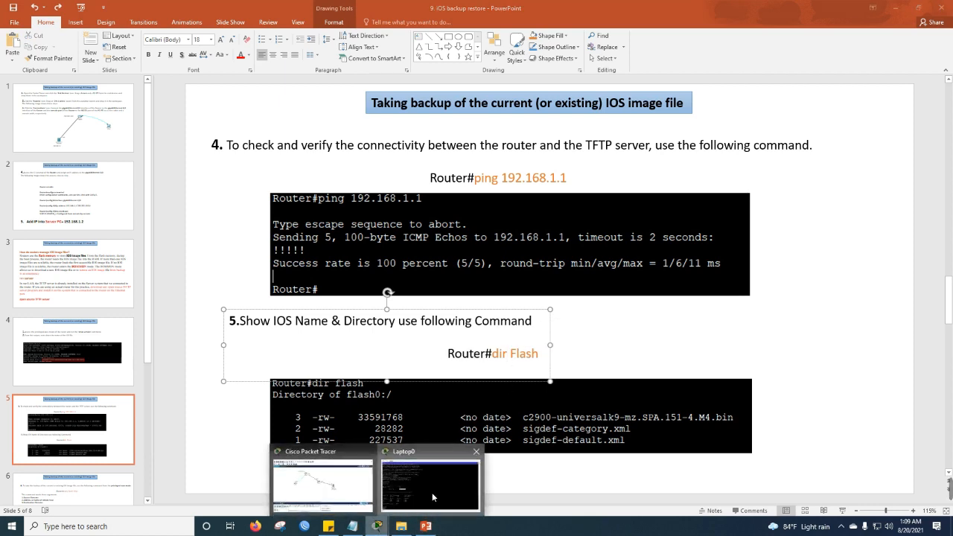
{"action": "left_click", "coordinate": [431, 493]}
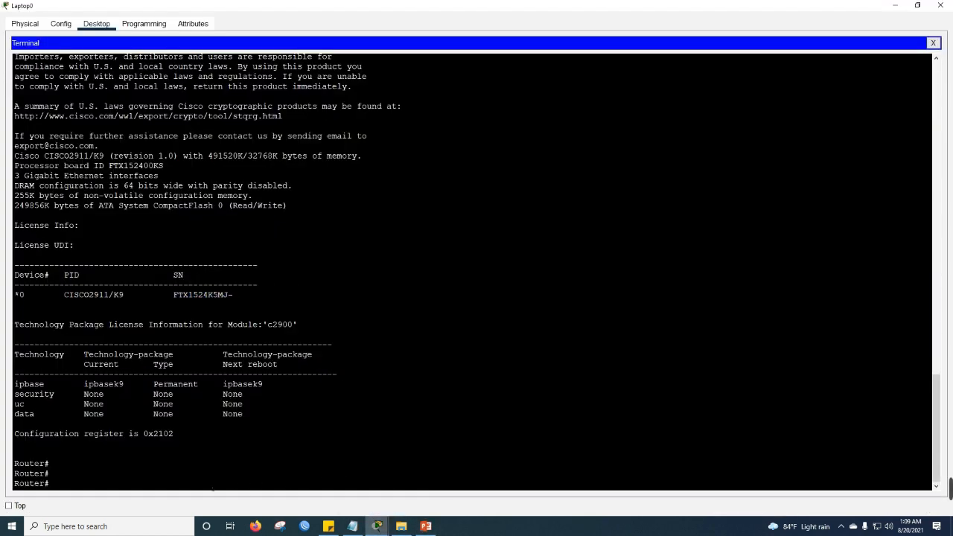
{"action": "type", "text": "dir"}
{"action": "key", "text": "Tab"}
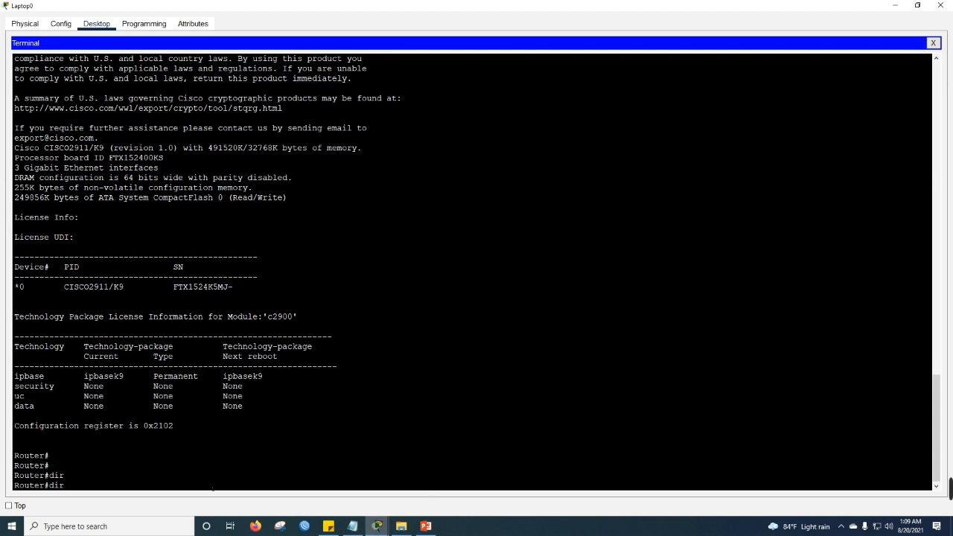
{"action": "type", "text": "f"}
{"action": "key", "text": "Tab"}
{"action": "key", "text": "Tab"}
{"action": "type", "text": "la"}
{"action": "key", "text": "Tab"}
{"action": "key", "text": "Tab"}
{"action": "key", "text": "Tab"}
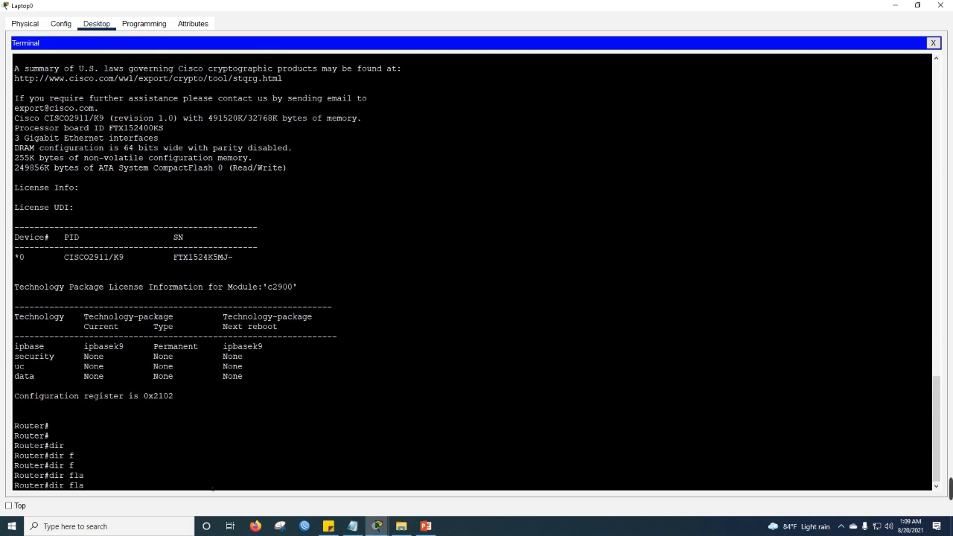
{"action": "type", "text": "sh"}
{"action": "key", "text": "Tab"}
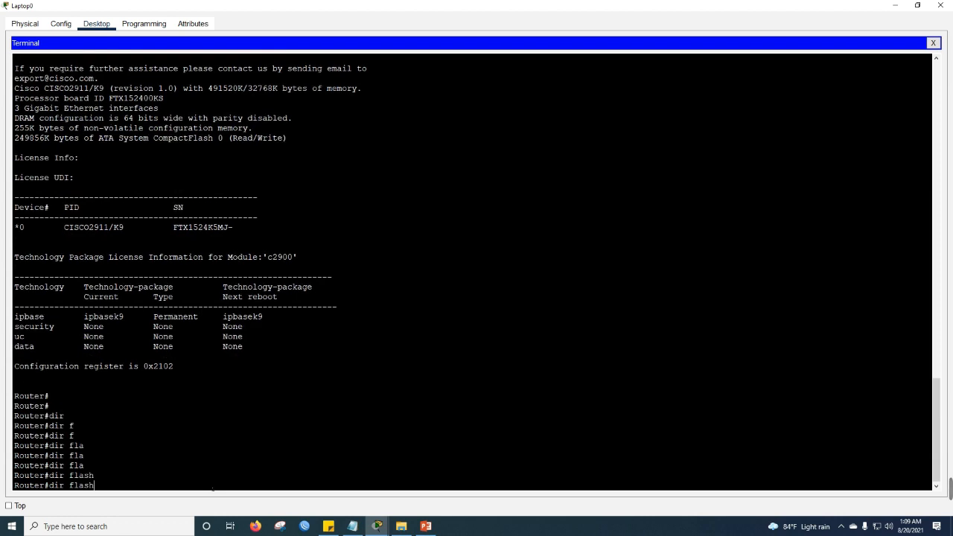
{"action": "key", "text": "Return"}
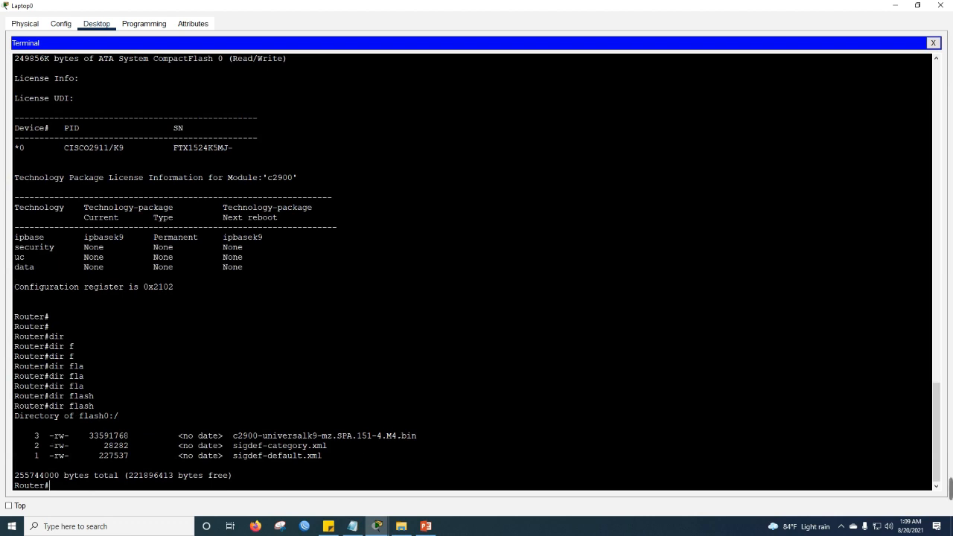
Step: Compare the IOS image file name in the flash listing with the name noted in Notepad
{"action": "left_click_drag", "start_coordinate": [426, 439], "coordinate": [233, 437]}
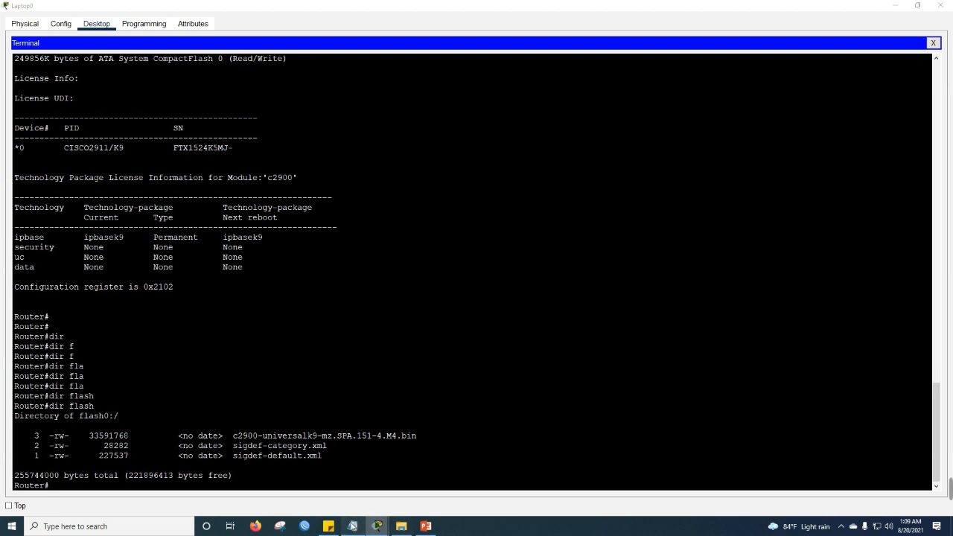
{"action": "left_click", "coordinate": [352, 525]}
{"action": "left_click_drag", "start_coordinate": [771, 395], "coordinate": [682, 402]}
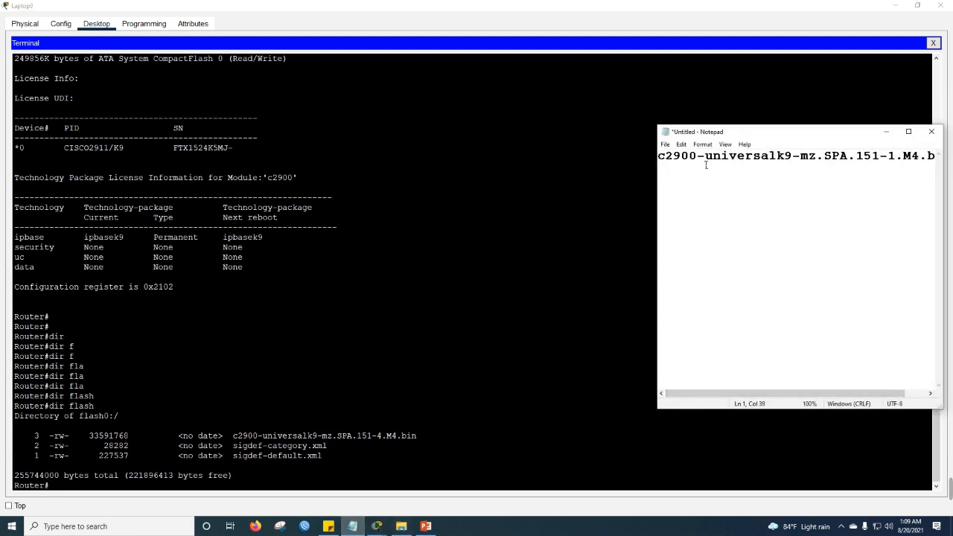
{"action": "left_click_drag", "start_coordinate": [705, 167], "coordinate": [654, 173]}
{"action": "left_click_drag", "start_coordinate": [790, 161], "coordinate": [668, 165]}
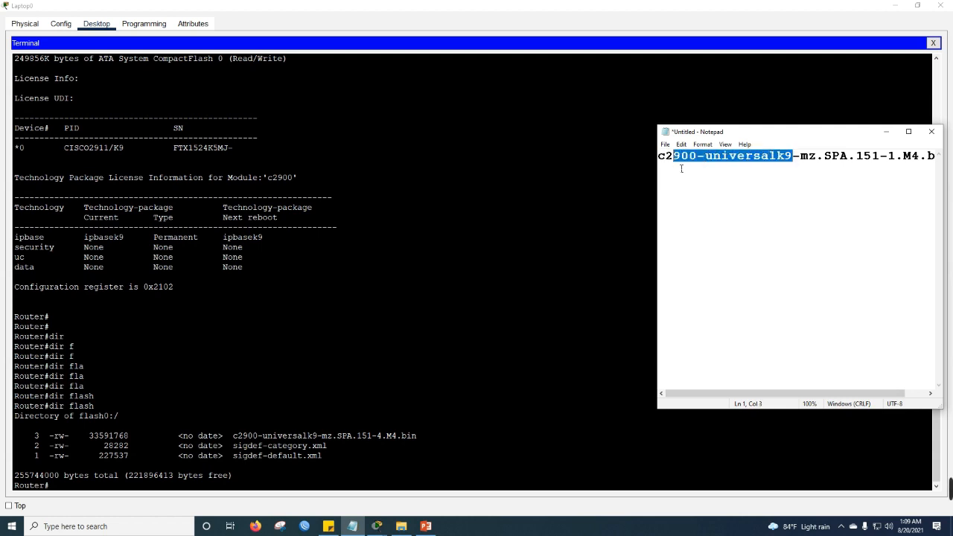
{"action": "left_click", "coordinate": [673, 166]}
{"action": "left_click_drag", "start_coordinate": [792, 393], "coordinate": [813, 393]}
Step: Replace the Notepad entry with the image name c2900-universalk9-mz.SPA.151-4.M4.bin copied from the router's flash listing
{"action": "left_click_drag", "start_coordinate": [417, 436], "coordinate": [235, 437]}
{"action": "right_click", "coordinate": [248, 436]}
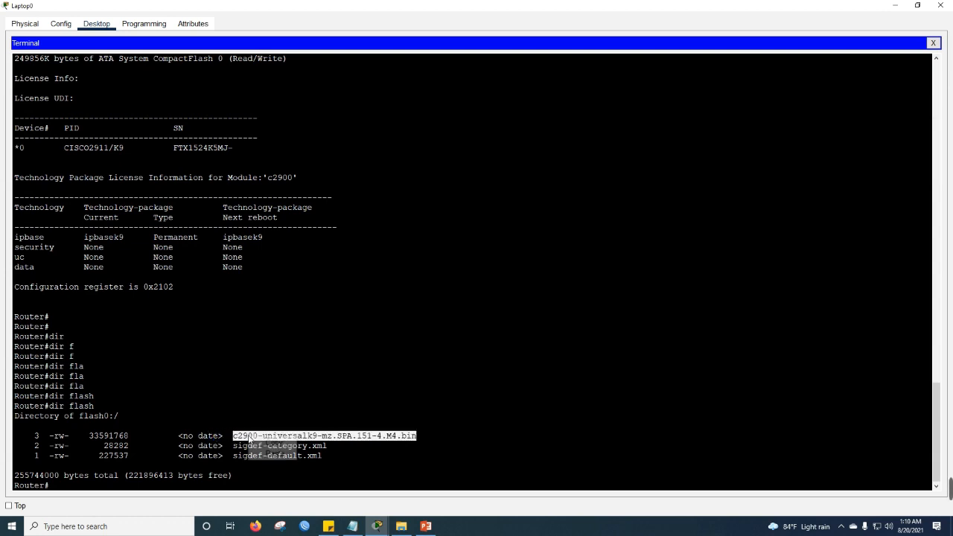
{"action": "left_click", "coordinate": [276, 442]}
{"action": "left_click", "coordinate": [354, 527]}
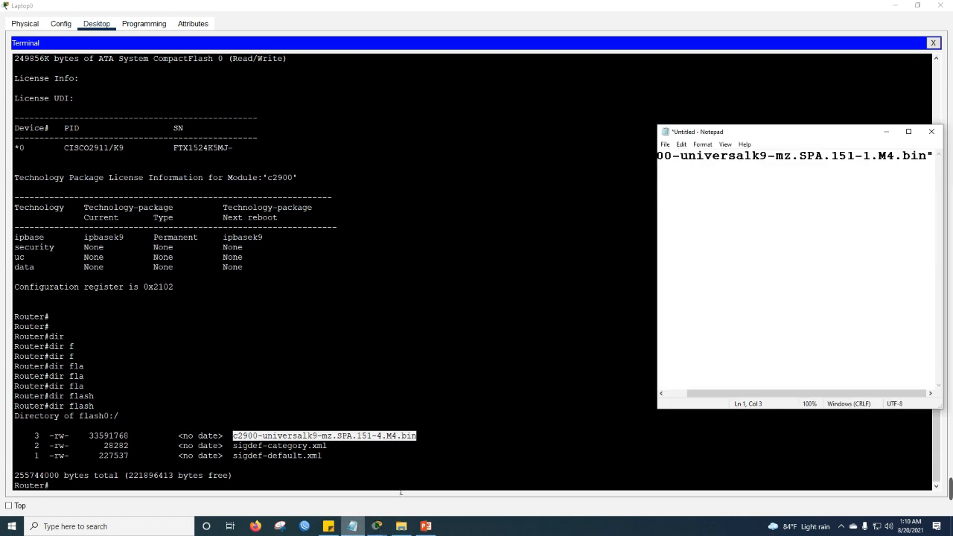
{"action": "key", "text": "shift+Left"}
{"action": "key", "text": "shift+Left"}
{"action": "key", "text": "shift+Left"}
{"action": "key", "text": "shift+Left"}
{"action": "key", "text": "shift+Left"}
{"action": "key", "text": "shift+Left"}
{"action": "key", "text": "shift+Left"}
{"action": "key", "text": "shift+Left"}
{"action": "key", "text": "shift+Left"}
{"action": "key", "text": "shift+Left"}
{"action": "key", "text": "shift+Left"}
{"action": "key", "text": "shift+Left"}
{"action": "key", "text": "shift+Left"}
{"action": "key", "text": "shift+Left"}
{"action": "key", "text": "shift+Home"}
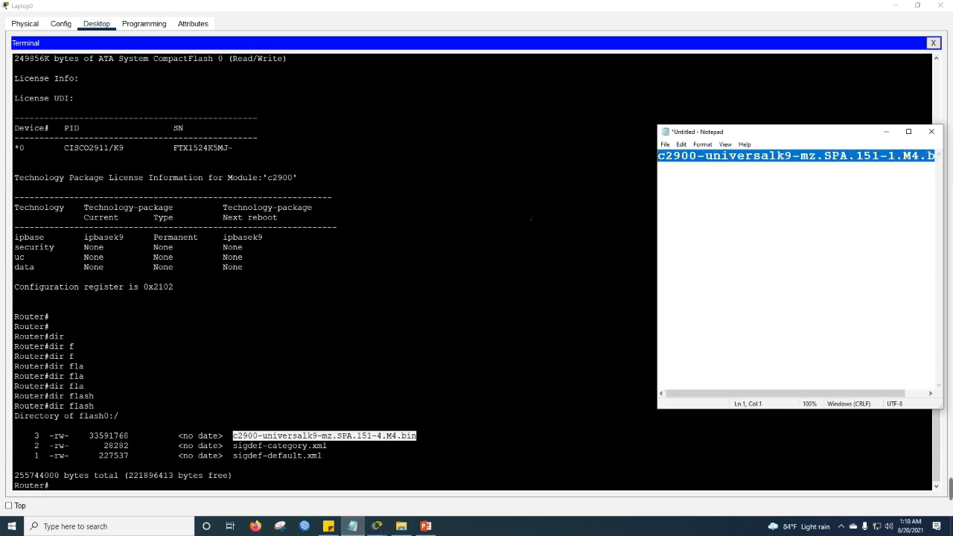
{"action": "key", "text": "ctrl+v"}
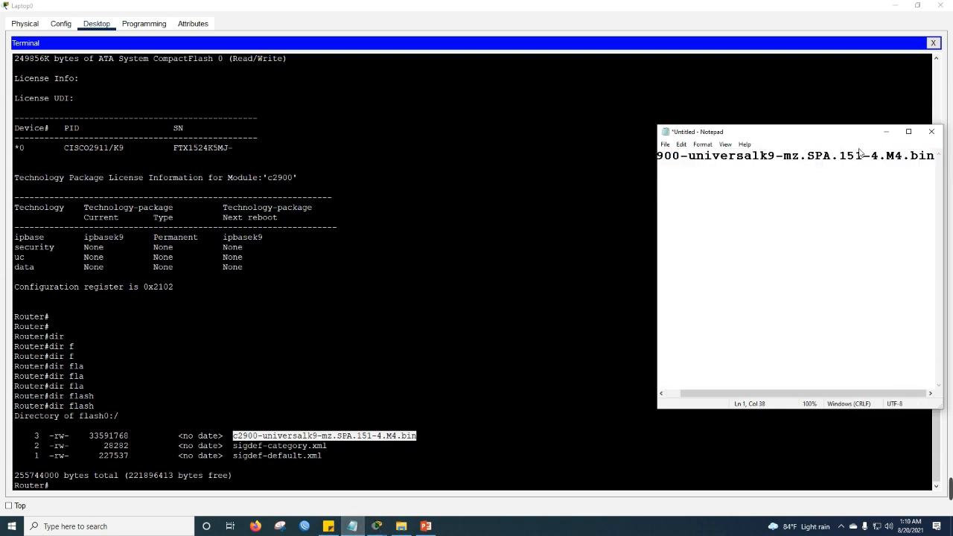
Step: Switch to PowerPoint and review the dir flash instruction on slide 5
{"action": "left_click", "coordinate": [336, 462]}
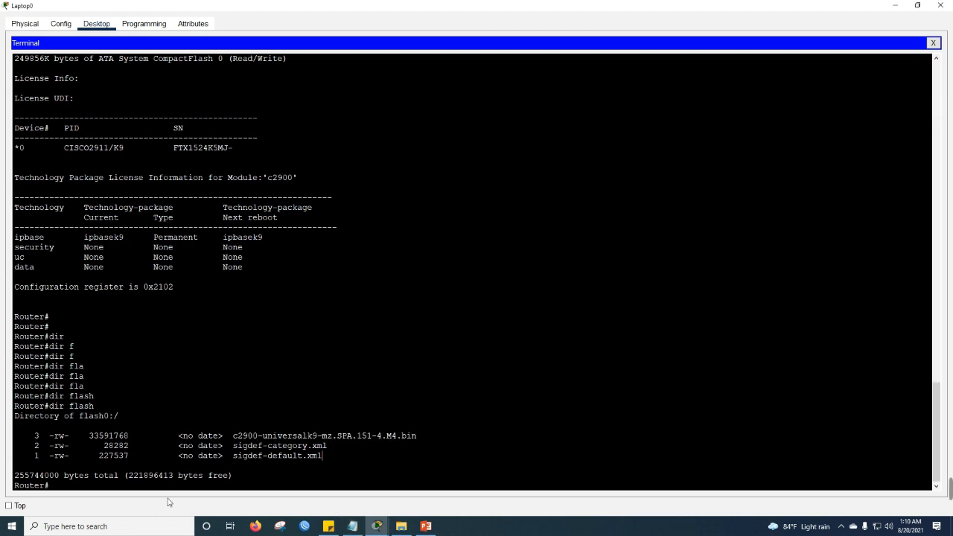
{"action": "left_click", "coordinate": [425, 526]}
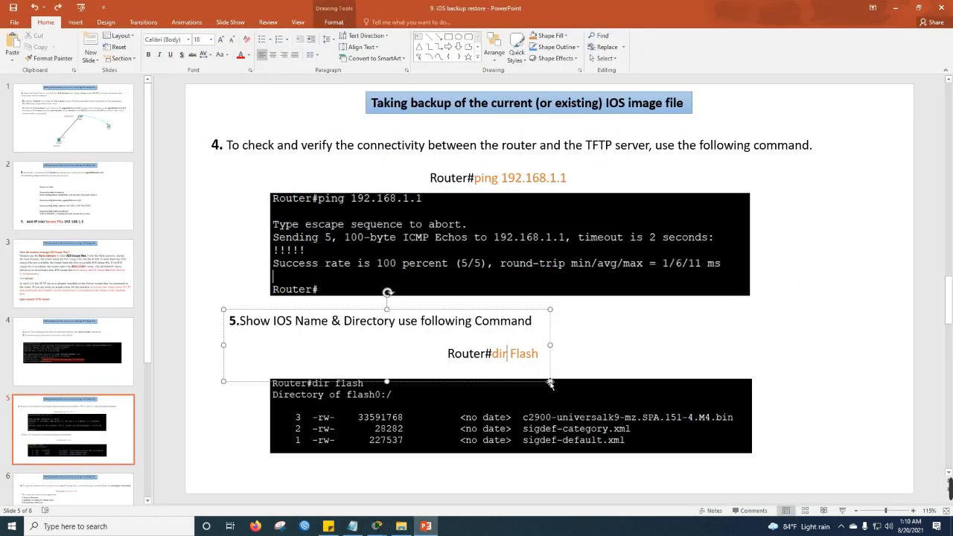
{"action": "left_click", "coordinate": [596, 352]}
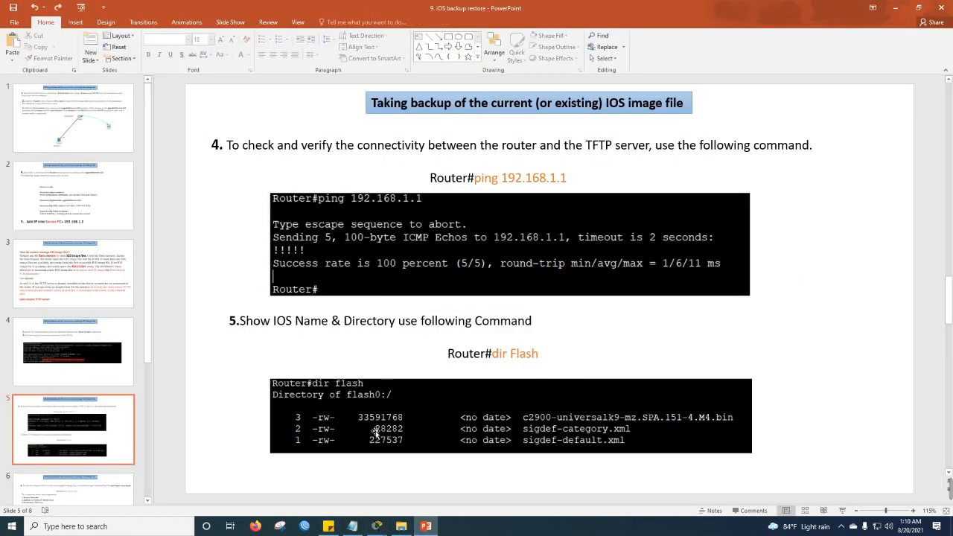
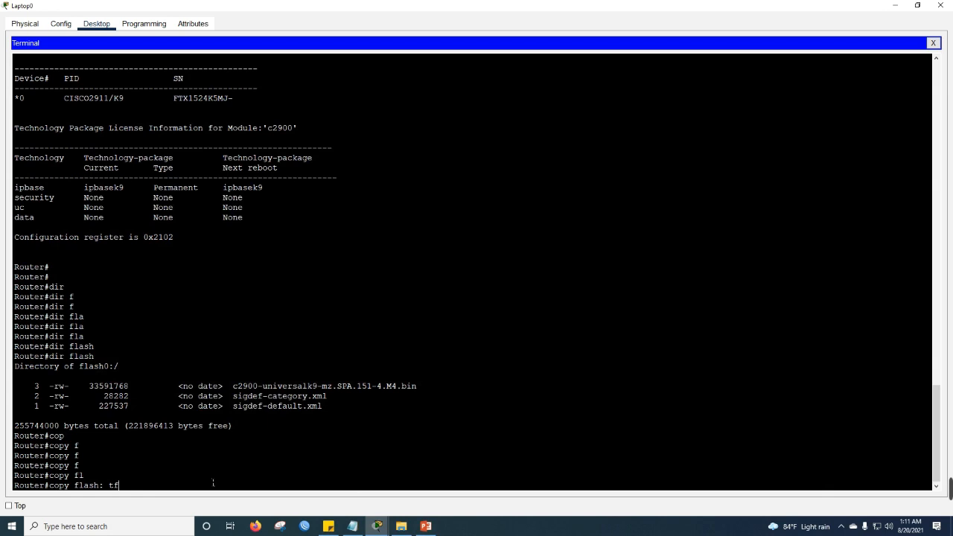
Step: Run copy flash: tftp: on the router with c2900-universalk9-mz.SPA.151-4.M4.bin, copied from the flash listing, as the source filename
{"action": "key", "text": "Tab"}
{"action": "key", "text": "Return"}
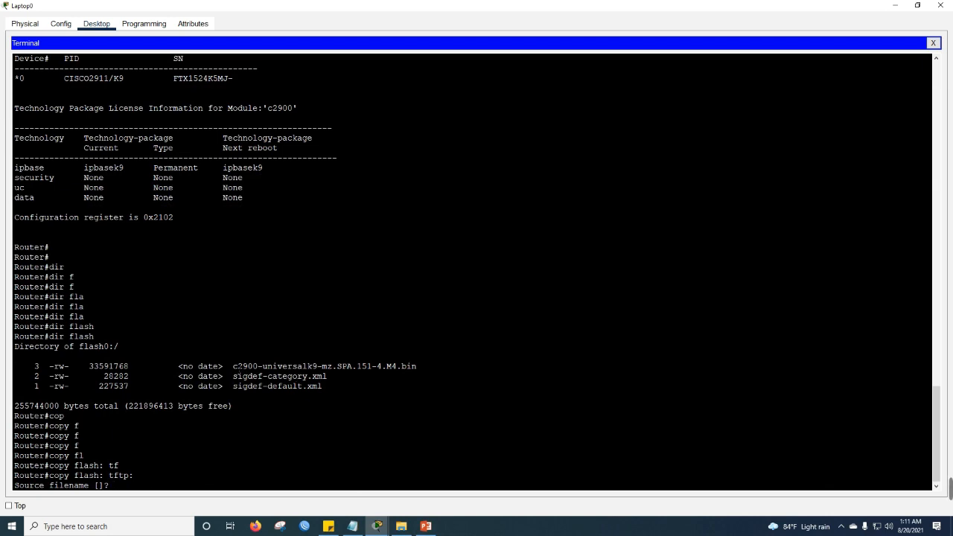
{"action": "left_click_drag", "start_coordinate": [232, 365], "coordinate": [422, 375]}
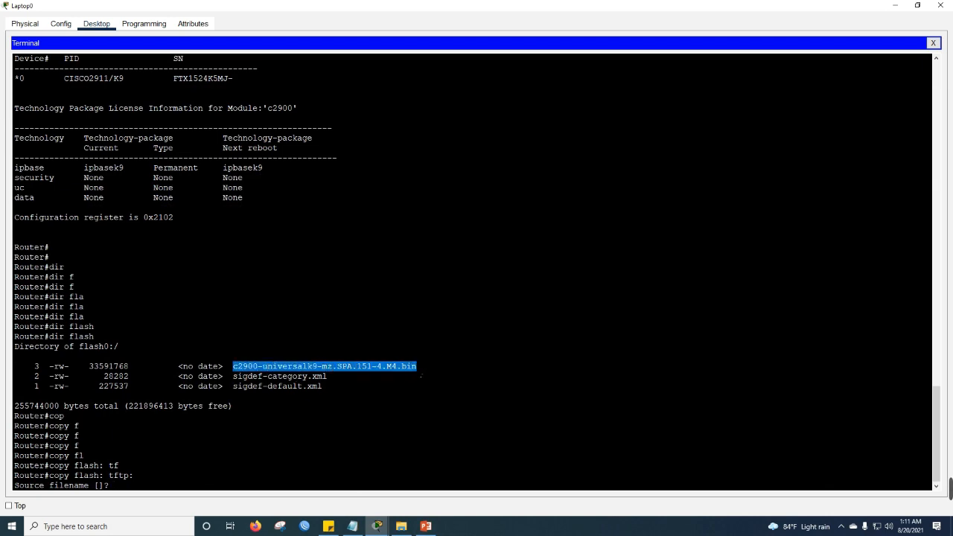
{"action": "right_click", "coordinate": [417, 366]}
{"action": "left_click", "coordinate": [438, 372]}
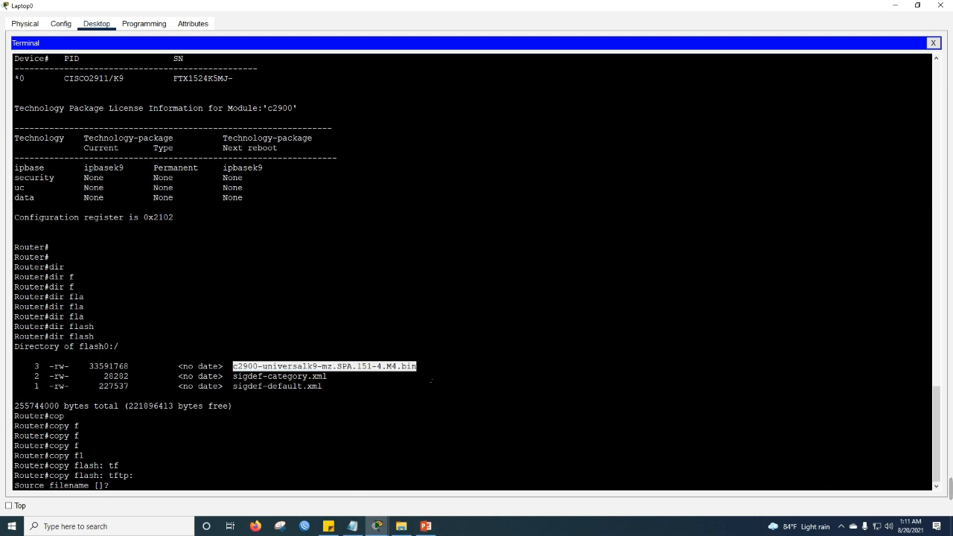
{"action": "left_click", "coordinate": [164, 484]}
{"action": "right_click", "coordinate": [164, 488]}
{"action": "left_click", "coordinate": [188, 501]}
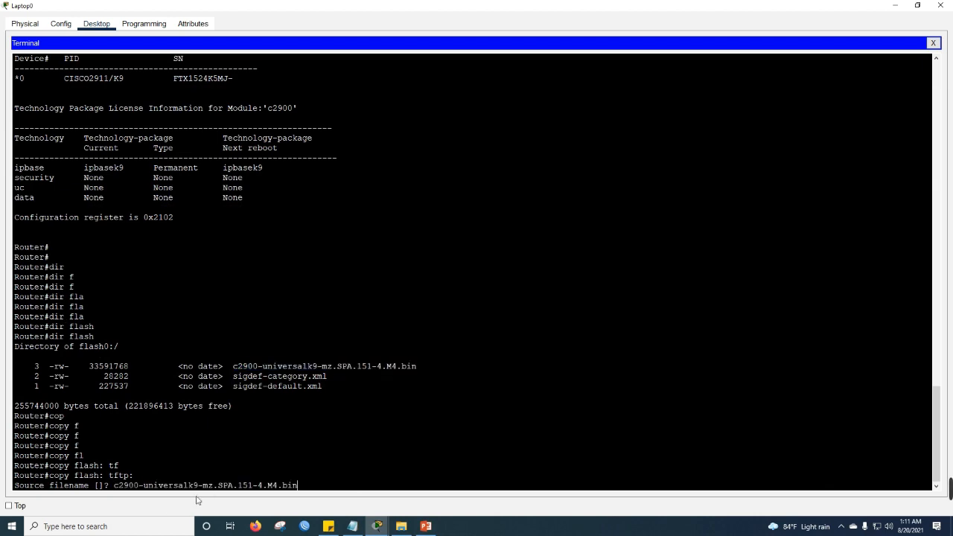
{"action": "key", "text": "Return"}
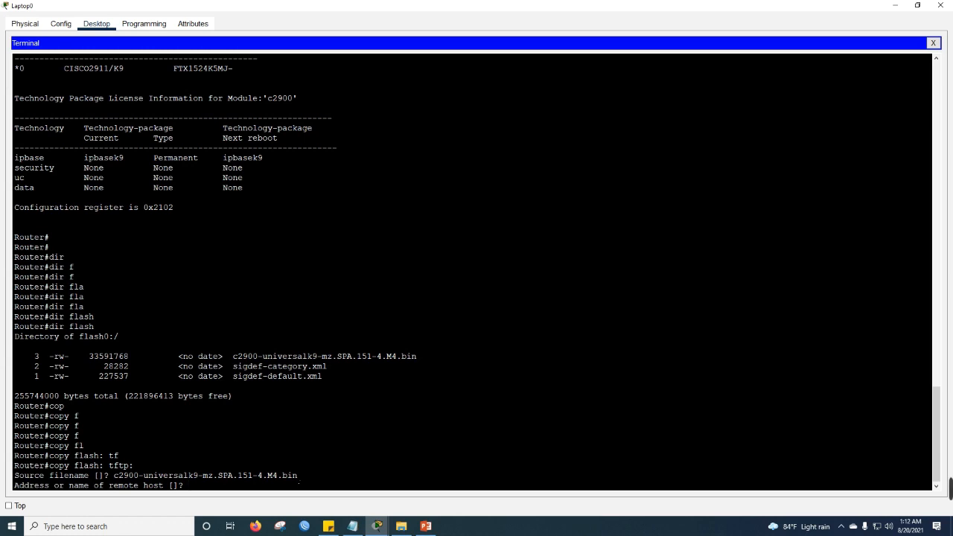
Step: Enter 192.168.1.2 as the remote host, checking it against the server's label in the topology before submitting
{"action": "type", "text": "192.168.1.2"}
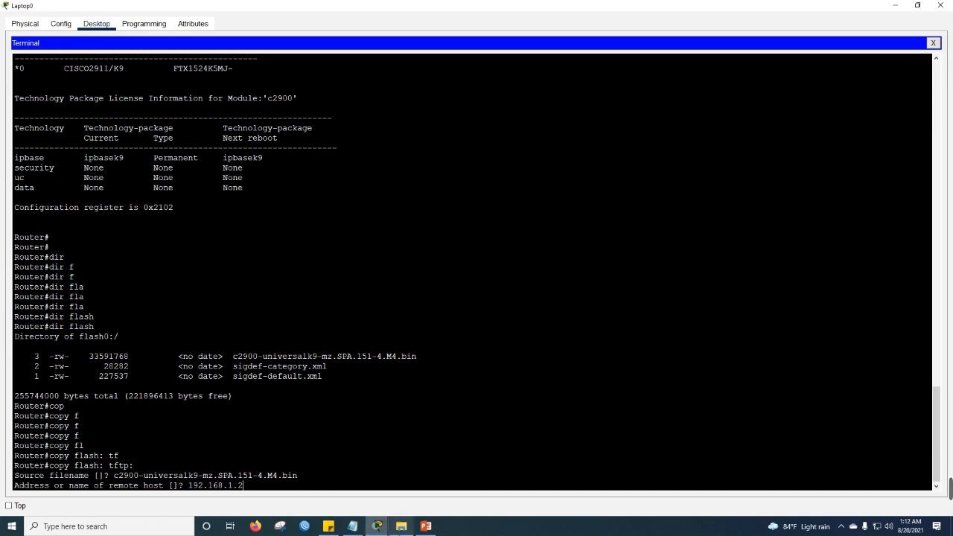
{"action": "mouse_move", "coordinate": [378, 525]}
{"action": "left_click", "coordinate": [328, 482]}
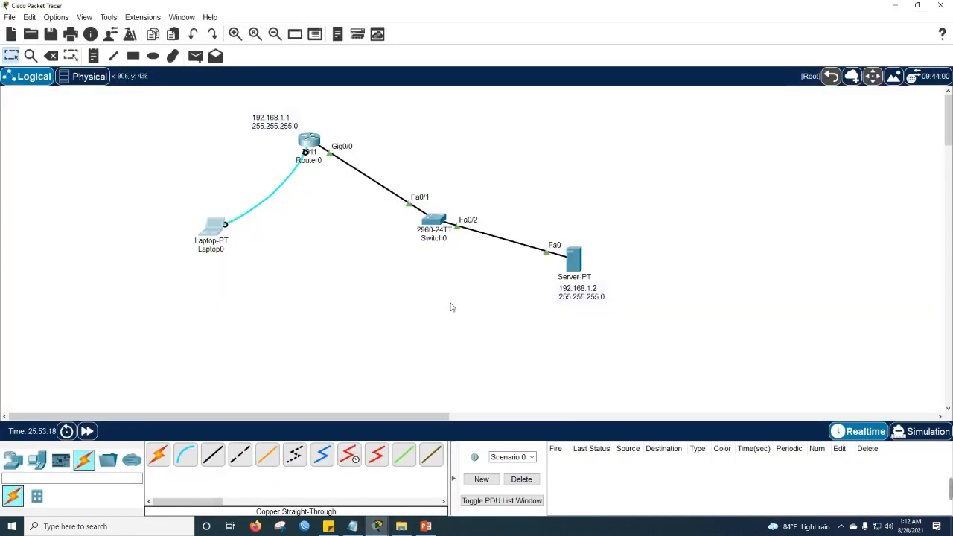
{"action": "left_click", "coordinate": [575, 293]}
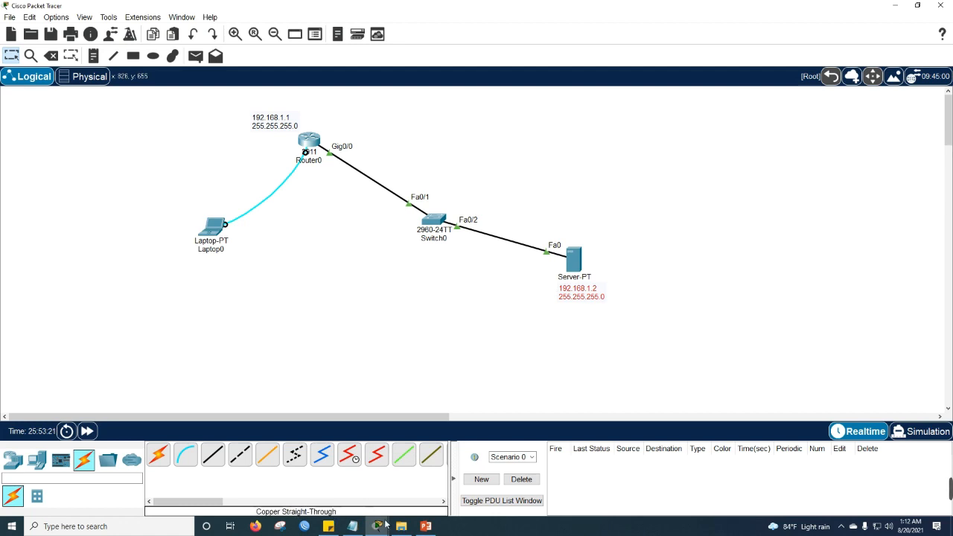
{"action": "mouse_move", "coordinate": [378, 526]}
{"action": "left_click", "coordinate": [422, 477]}
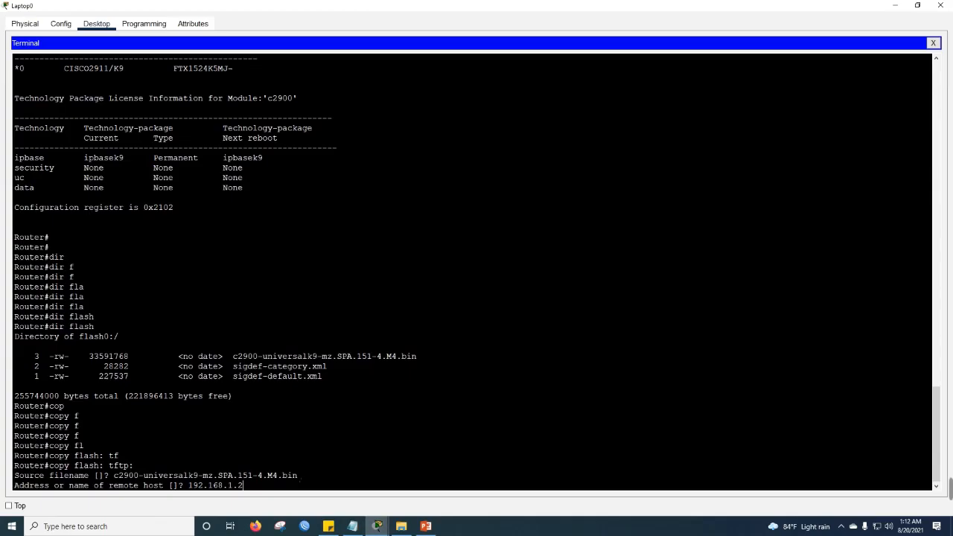
{"action": "key", "text": "Return"}
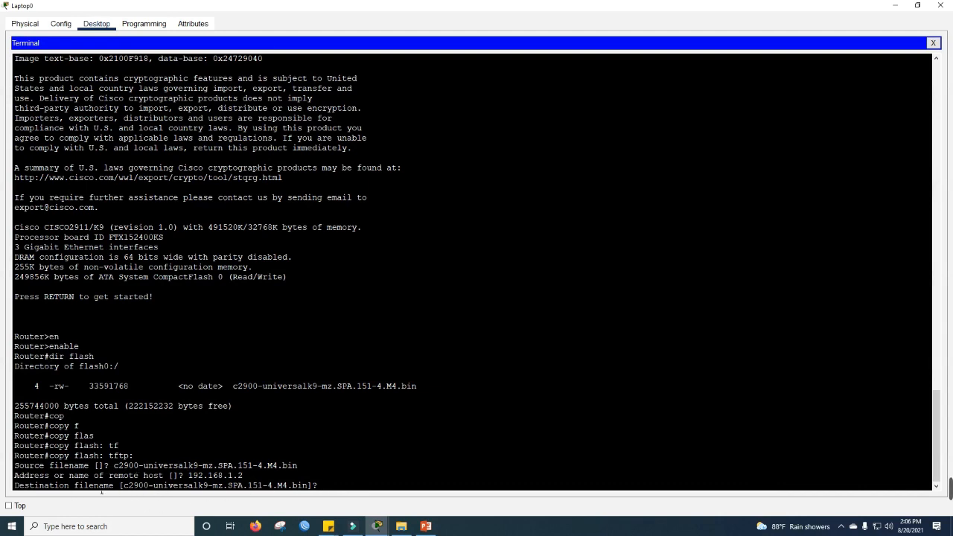
Step: Accept the default destination filename to copy the image to the TFTP server, and check the transfer time
{"action": "left_click_drag", "start_coordinate": [124, 488], "coordinate": [311, 488]}
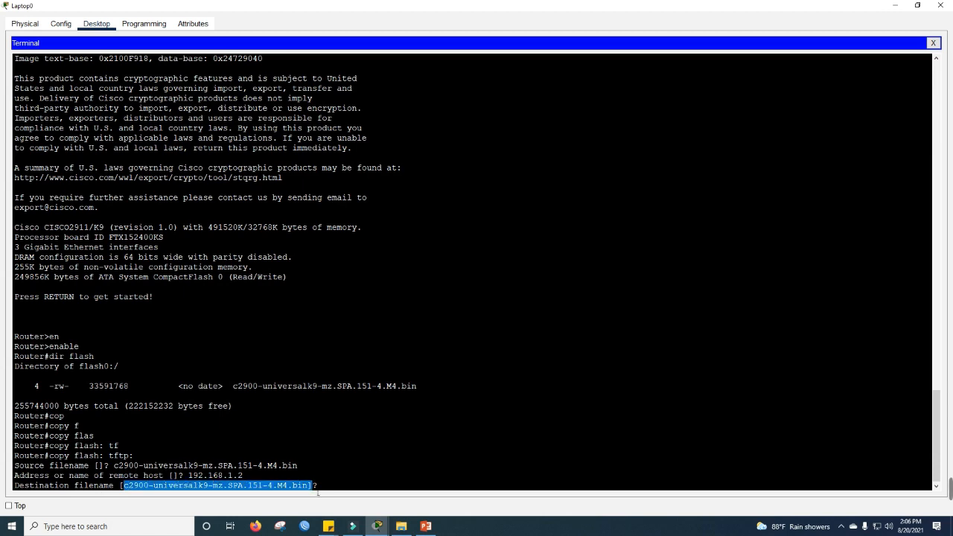
{"action": "left_click", "coordinate": [369, 492]}
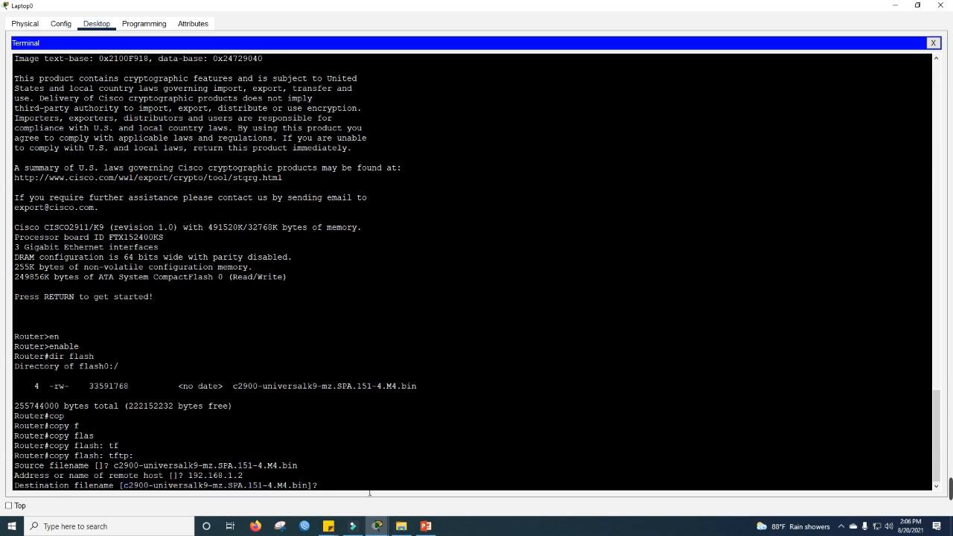
{"action": "key", "text": "Return"}
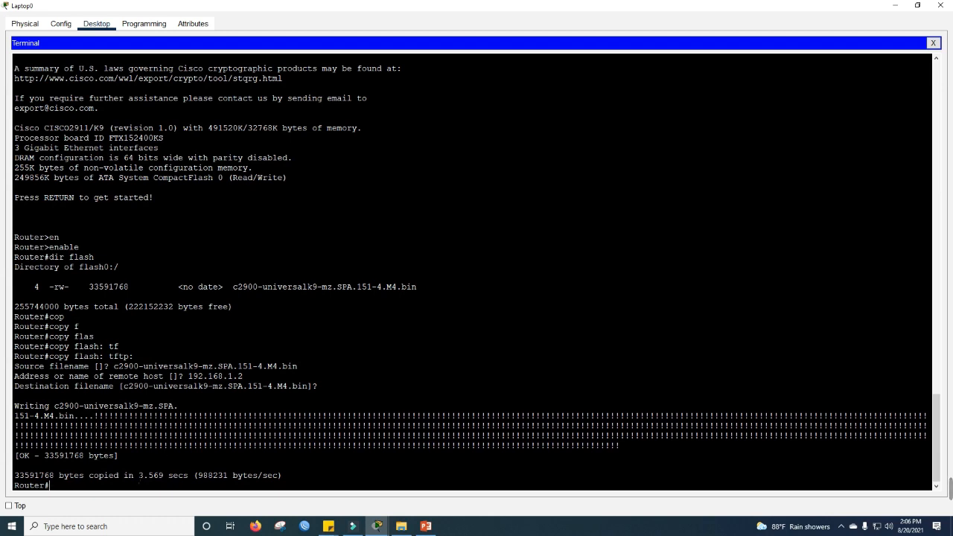
{"action": "left_click_drag", "start_coordinate": [139, 477], "coordinate": [204, 480]}
{"action": "left_click", "coordinate": [126, 491]}
Step: Open the TFTP file list in the server's services and bring up the sticky note holding the IOS image name
{"action": "left_click", "coordinate": [370, 523]}
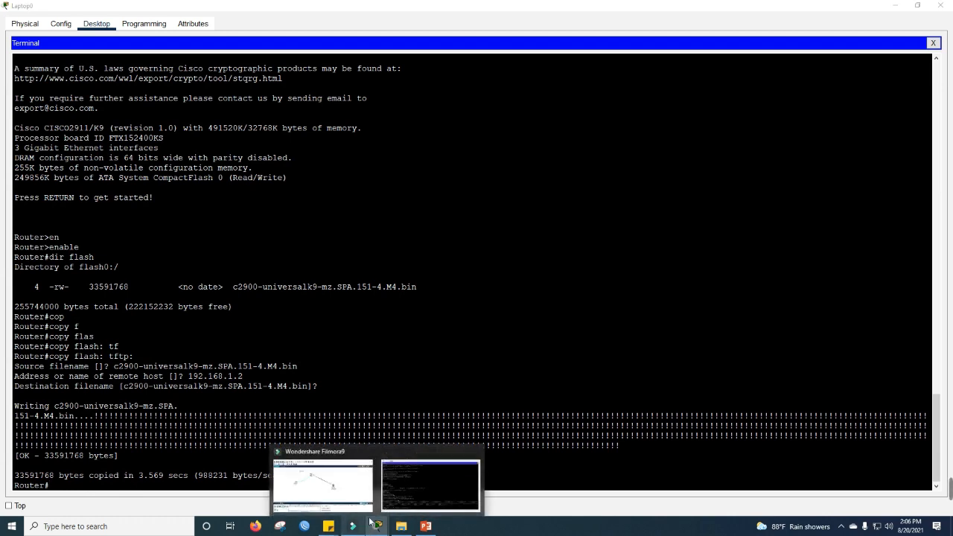
{"action": "left_click", "coordinate": [323, 484]}
{"action": "left_click", "coordinate": [547, 251]}
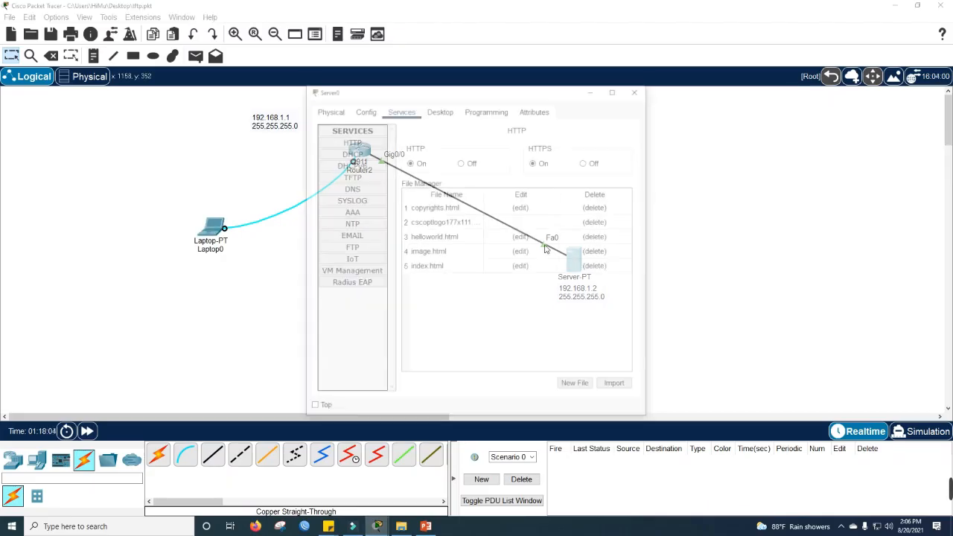
{"action": "left_click", "coordinate": [350, 177]}
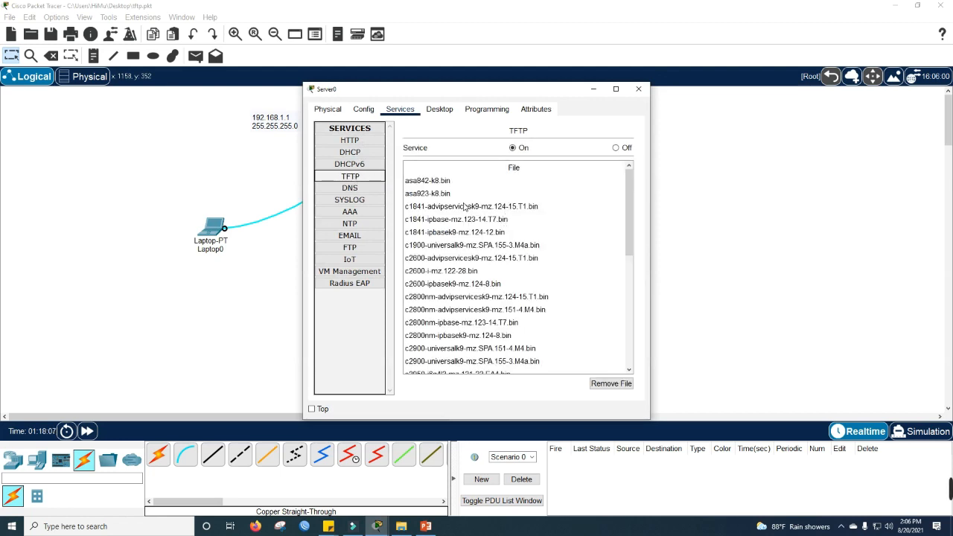
{"action": "left_click", "coordinate": [328, 526]}
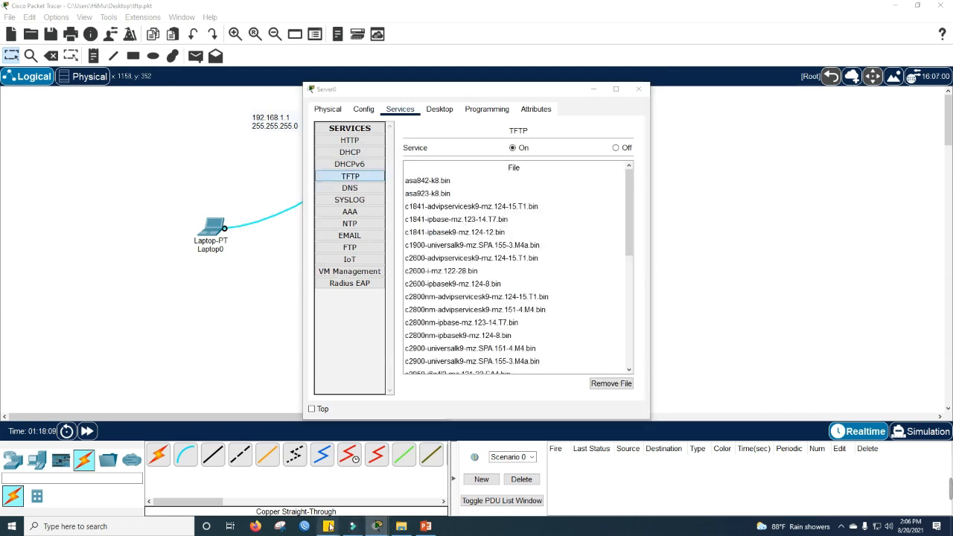
{"action": "left_click", "coordinate": [300, 446]}
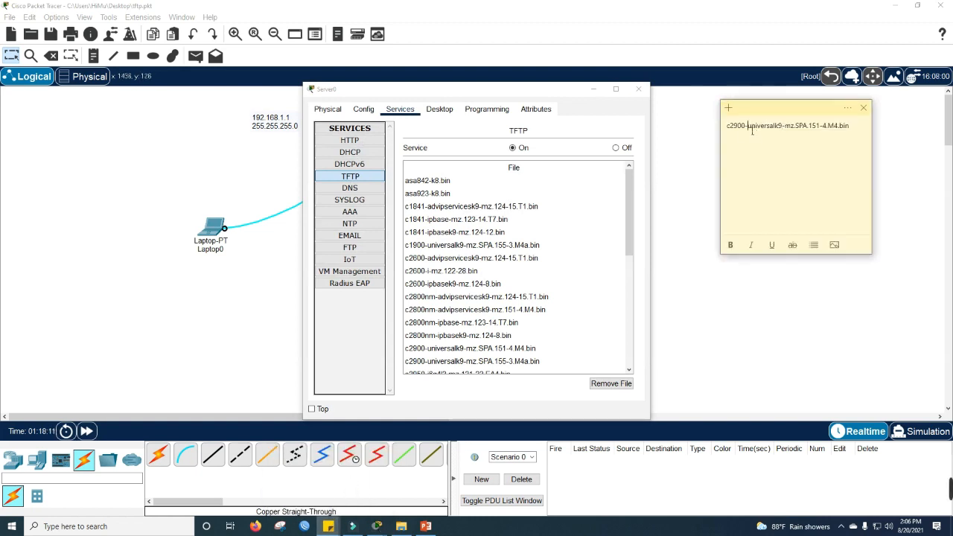
Step: Compare the image name in the sticky note with c2900-universalk9-mz.SPA.151-4.M4.bin in the TFTP file list, and close the server window
{"action": "mouse_move", "coordinate": [752, 131]}
{"action": "left_mouse_down"}
{"action": "mouse_move", "coordinate": [727, 132]}
{"action": "mouse_move", "coordinate": [780, 131]}
{"action": "mouse_move", "coordinate": [750, 131]}
{"action": "left_mouse_up"}
{"action": "left_click", "coordinate": [514, 347]}
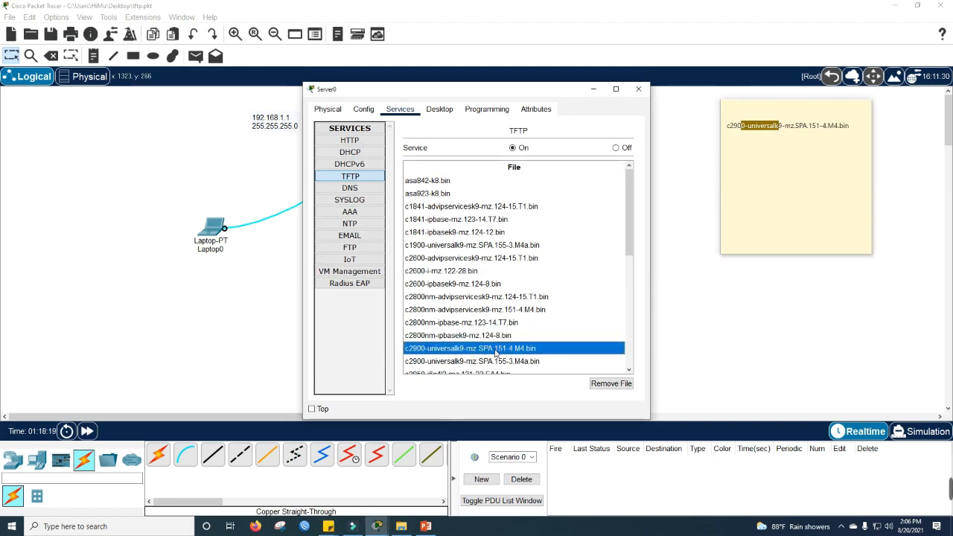
{"action": "left_click", "coordinate": [637, 90]}
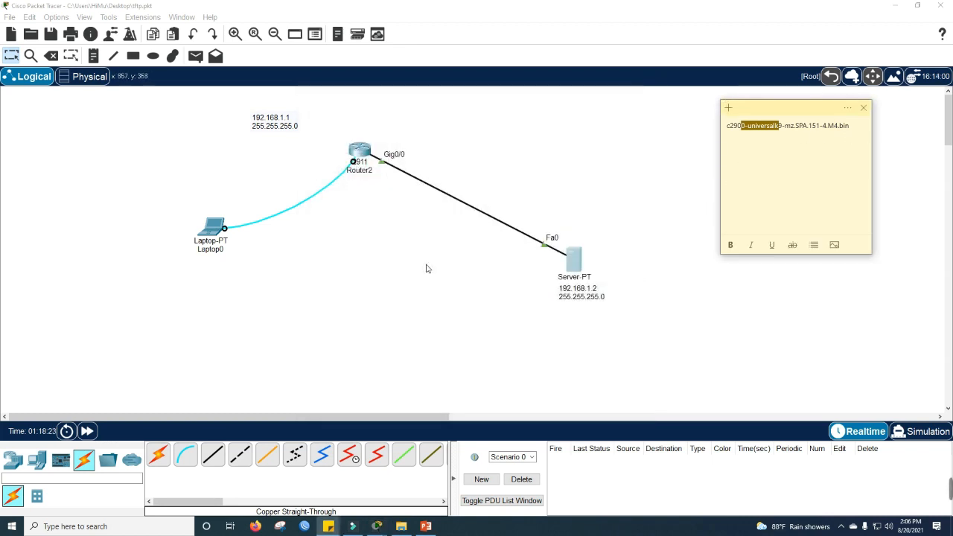
{"action": "left_click_drag", "start_coordinate": [433, 228], "coordinate": [649, 304]}
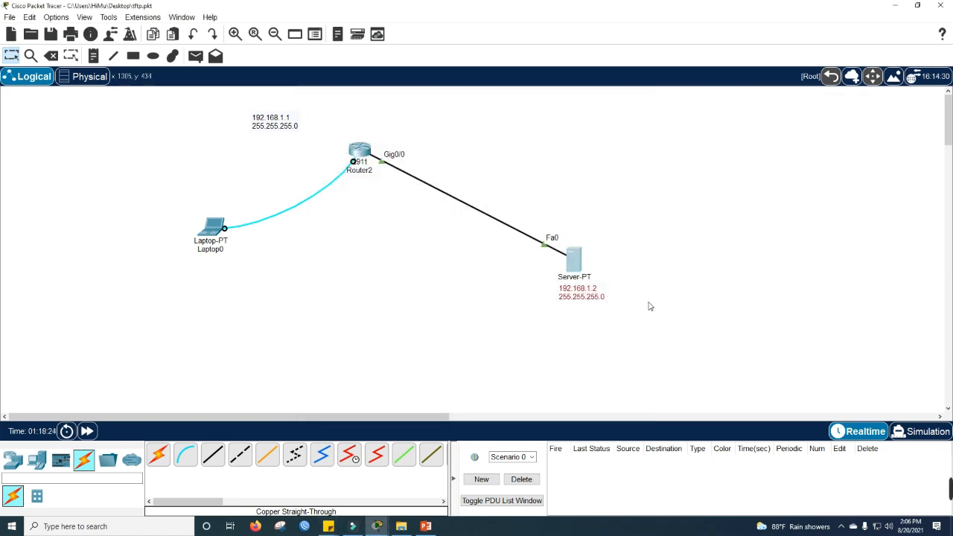
{"action": "left_click", "coordinate": [536, 361]}
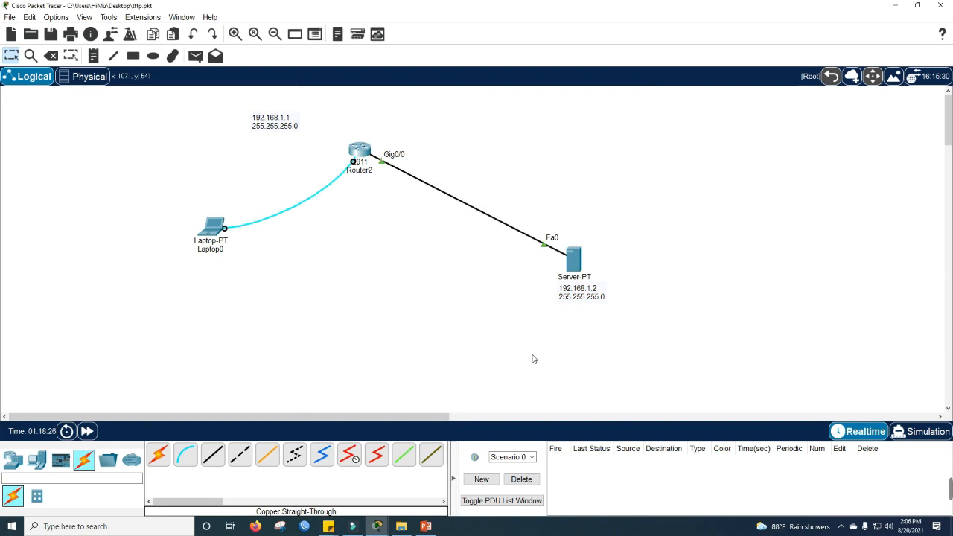
{"action": "left_click", "coordinate": [359, 149]}
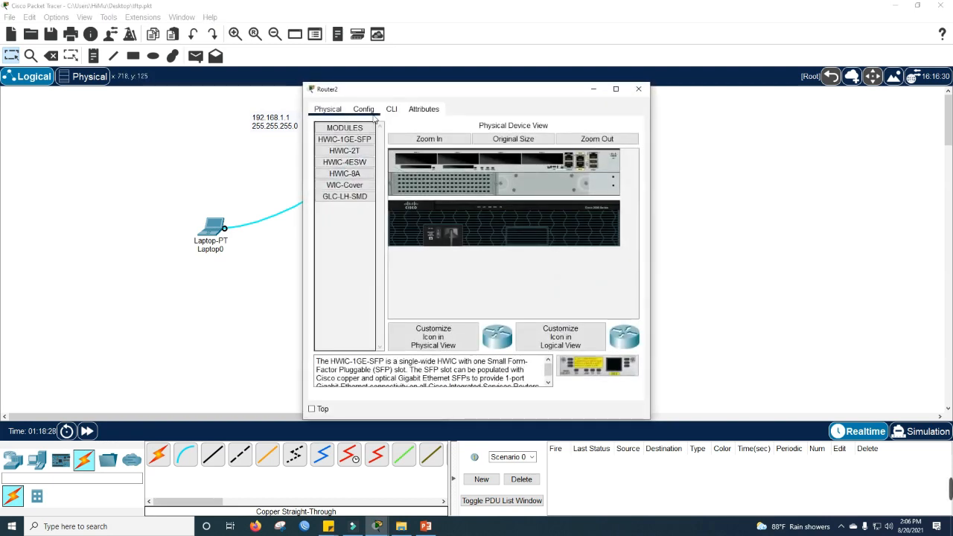
{"action": "left_click", "coordinate": [616, 88]}
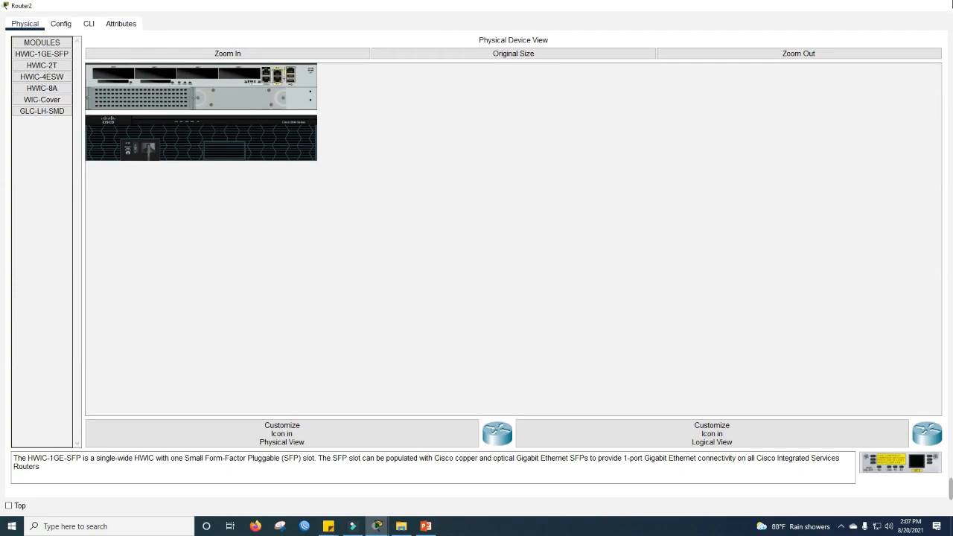
{"action": "left_click", "coordinate": [940, 5]}
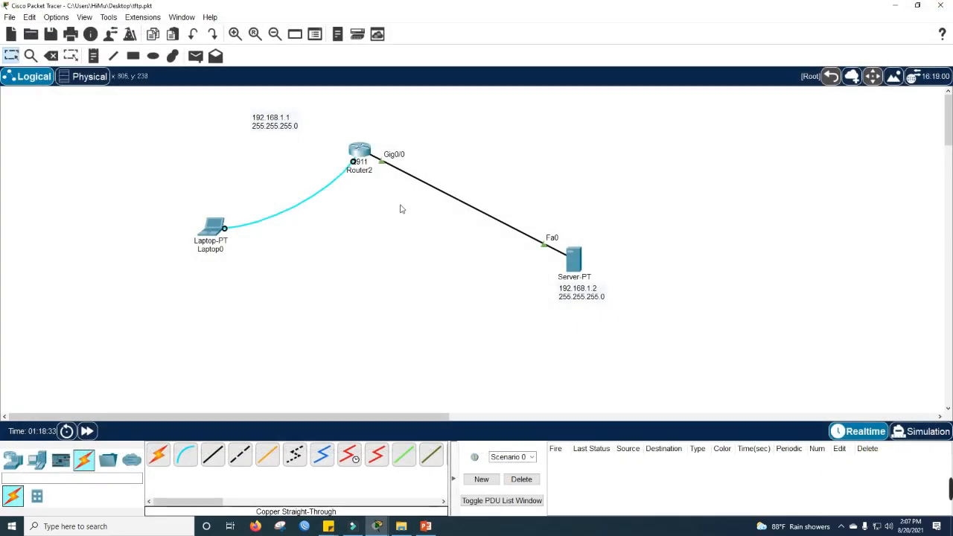
{"action": "left_click_drag", "start_coordinate": [228, 117], "coordinate": [618, 352]}
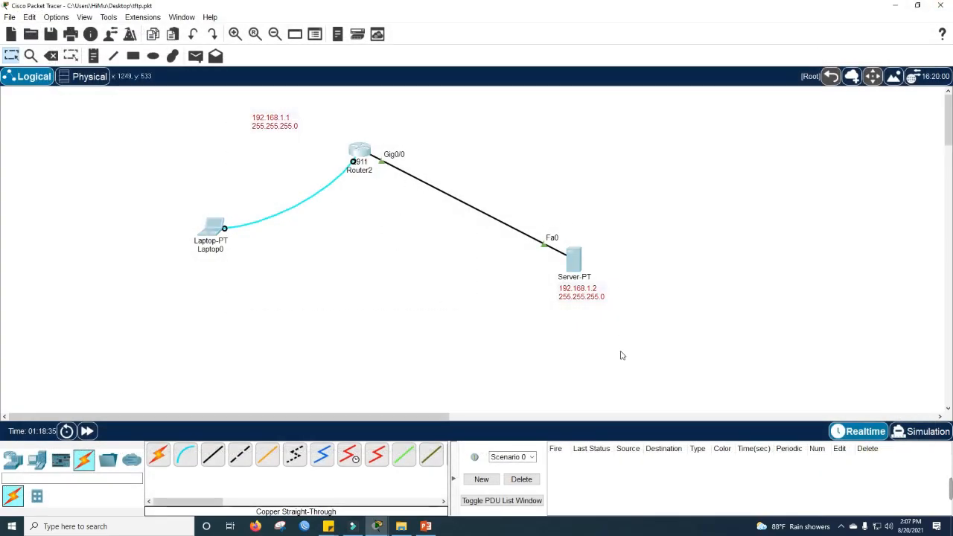
{"action": "left_click", "coordinate": [622, 355]}
{"action": "left_click_drag", "start_coordinate": [341, 117], "coordinate": [382, 188]}
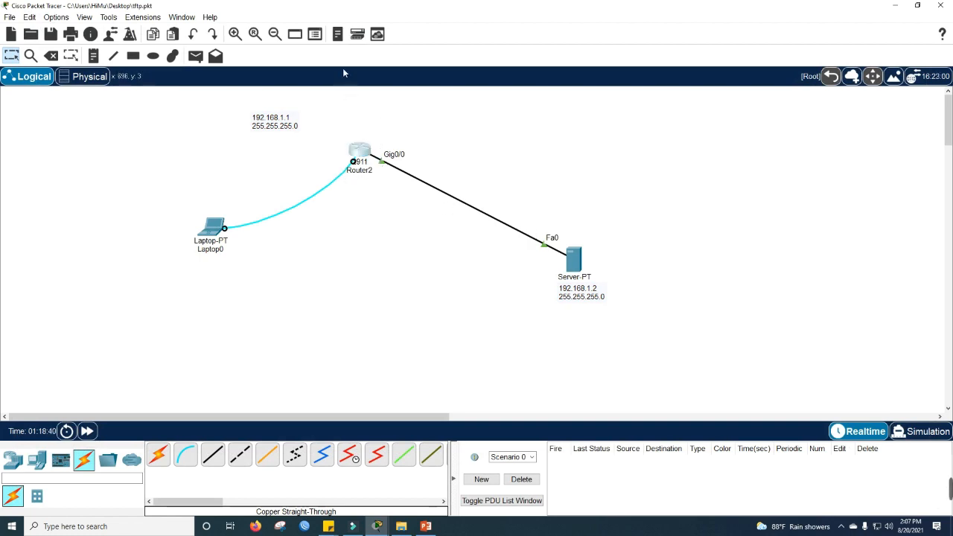
{"action": "left_click_drag", "start_coordinate": [340, 113], "coordinate": [379, 200]}
{"action": "left_click_drag", "start_coordinate": [529, 202], "coordinate": [624, 336]}
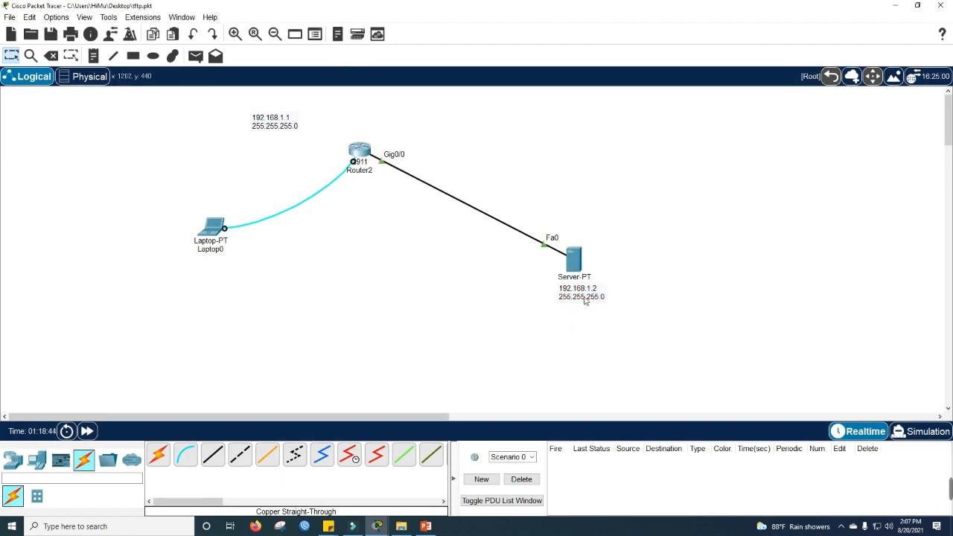
{"action": "left_click", "coordinate": [359, 151]}
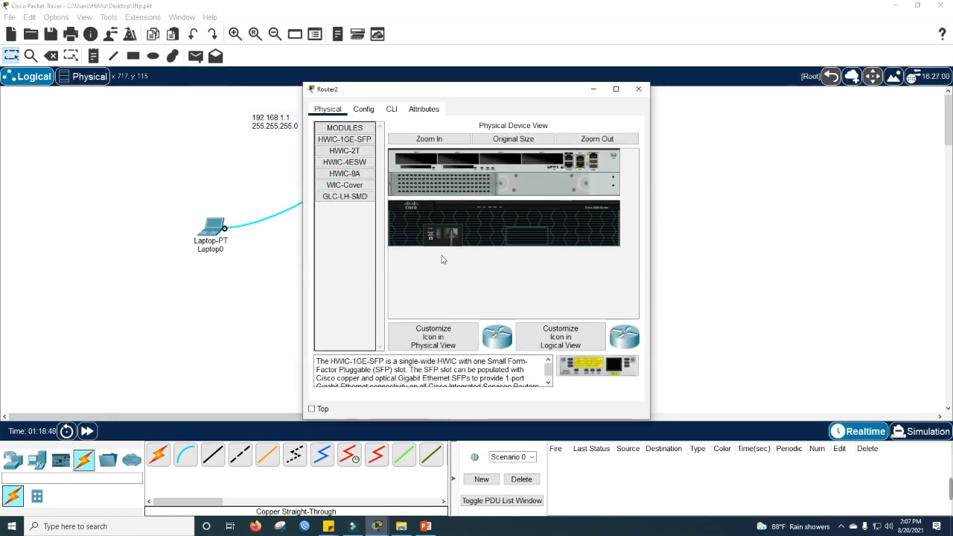
{"action": "left_click", "coordinate": [637, 89]}
Step: Reopen the router's console session in Laptop0's terminal and return to its command prompt
{"action": "left_click", "coordinate": [213, 226]}
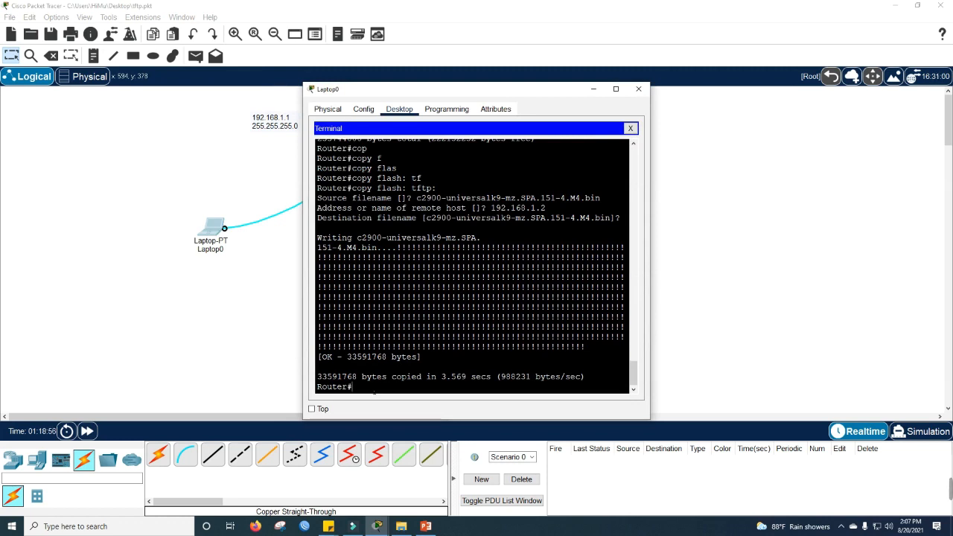
{"action": "left_click_drag", "start_coordinate": [355, 387], "coordinate": [315, 388]}
{"action": "left_click", "coordinate": [376, 391]}
Step: Switch to the PowerPoint presentation and review slide 3's explanation of ROMMON mode
{"action": "left_click", "coordinate": [425, 526]}
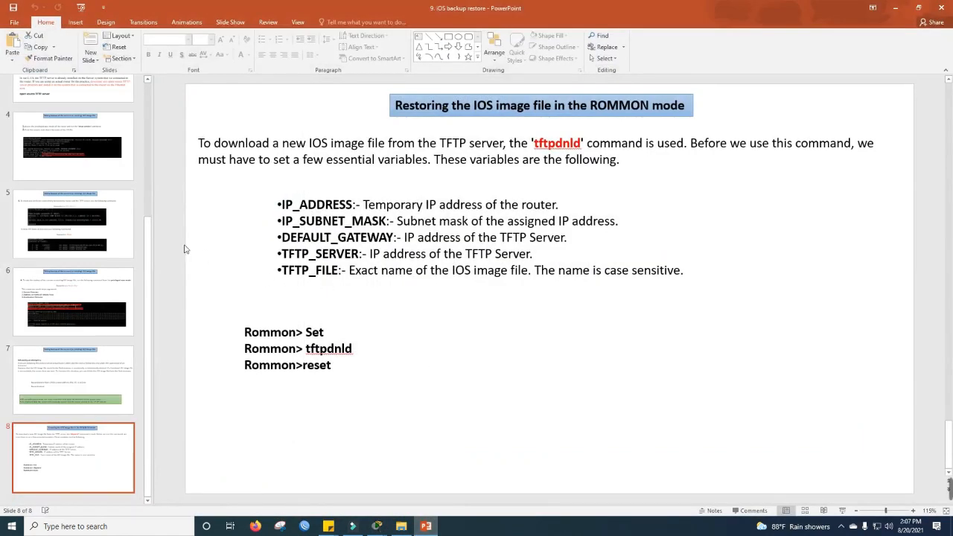
{"action": "scroll", "coordinate": [357, 223], "scroll_direction": "up", "scroll_amount": 5}
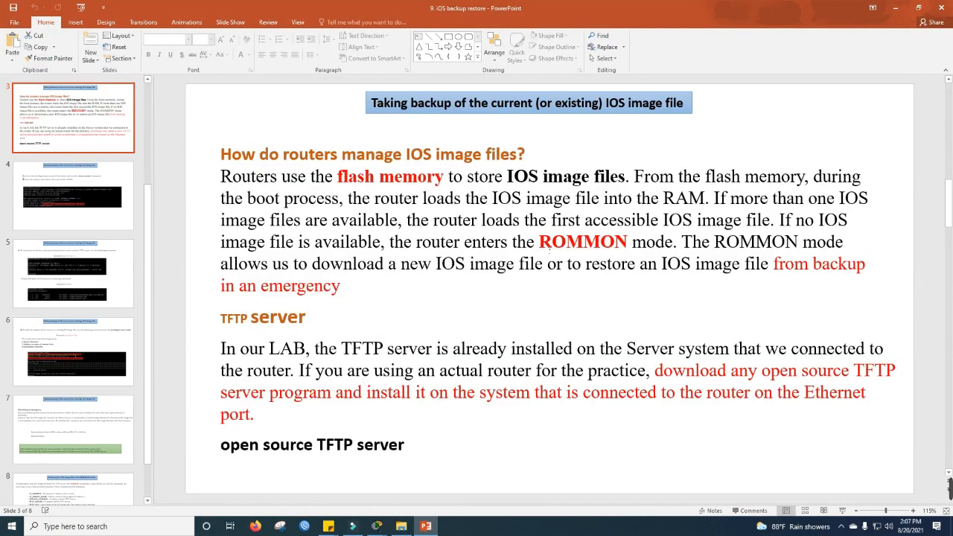
{"action": "left_click_drag", "start_coordinate": [538, 242], "coordinate": [632, 246]}
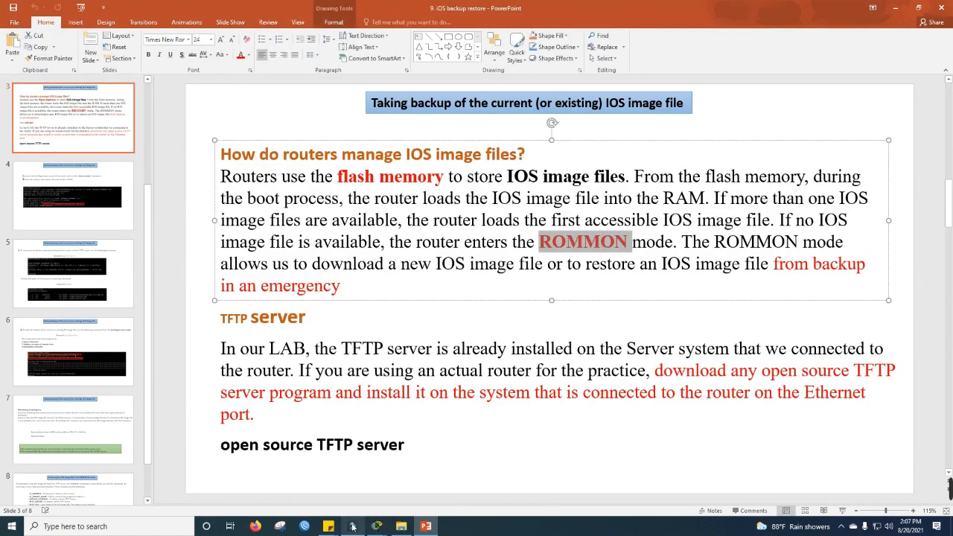
Step: Switch back to Laptop0's terminal in Packet Tracer and begin a delete flash: command at the router prompt
{"action": "mouse_move", "coordinate": [379, 527]}
{"action": "left_click", "coordinate": [411, 486]}
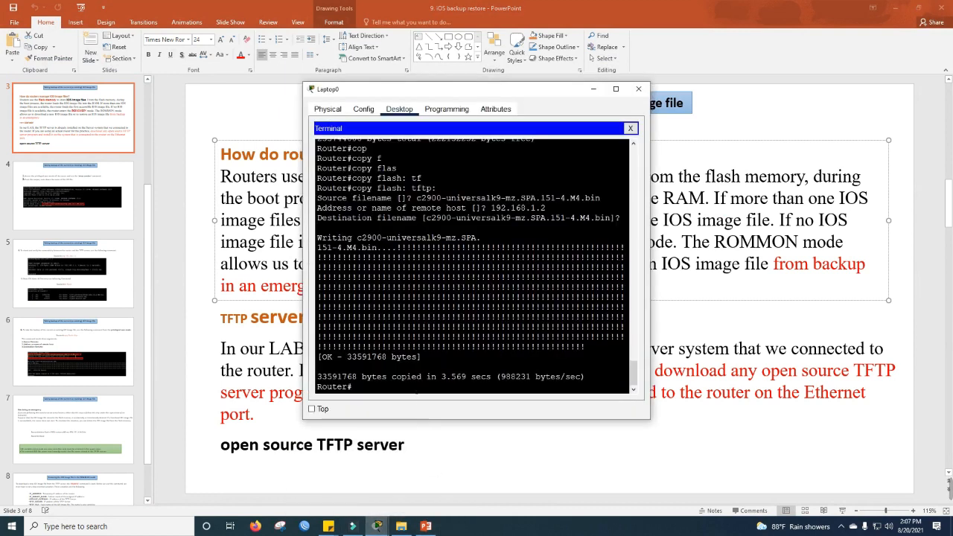
{"action": "type", "text": "dele"}
{"action": "key", "text": "Tab"}
{"action": "key", "text": "Tab"}
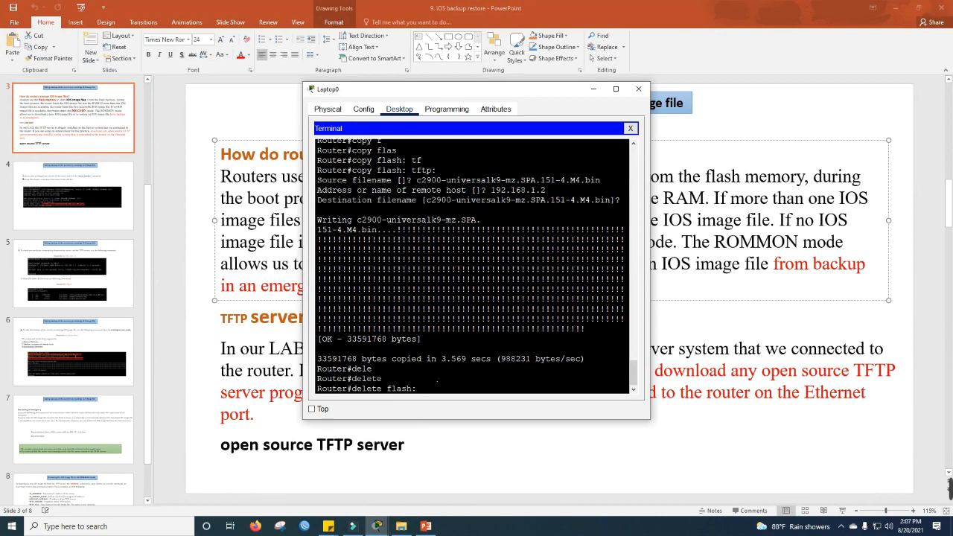
Step: Complete the delete command with c2900-universalk9-mz.SPA.151-4.M4.bin, copied from the sticky note
{"action": "left_click", "coordinate": [336, 524]}
{"action": "left_click", "coordinate": [358, 483]}
{"action": "left_click", "coordinate": [827, 140]}
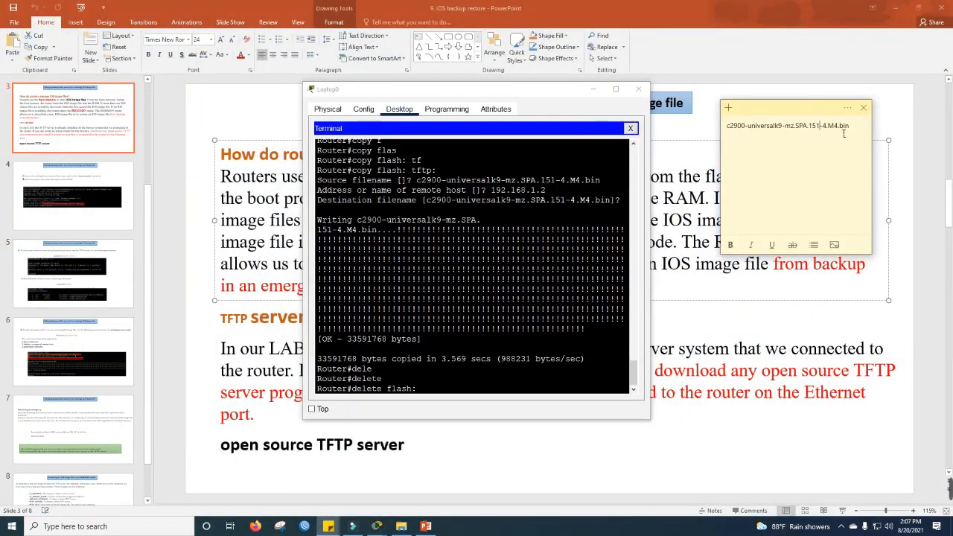
{"action": "left_click_drag", "start_coordinate": [853, 128], "coordinate": [726, 128]}
{"action": "right_click", "coordinate": [760, 128]}
{"action": "left_click", "coordinate": [766, 138]}
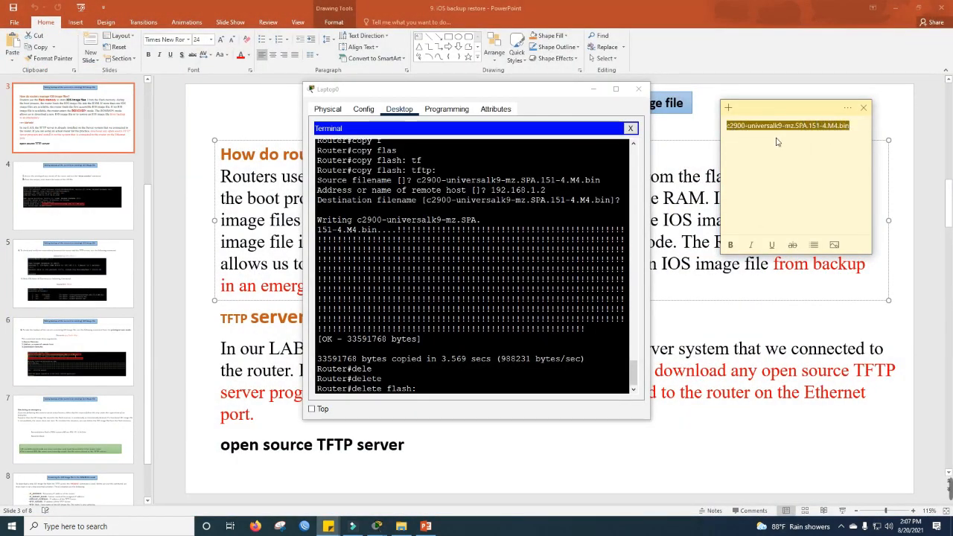
{"action": "left_click", "coordinate": [439, 381]}
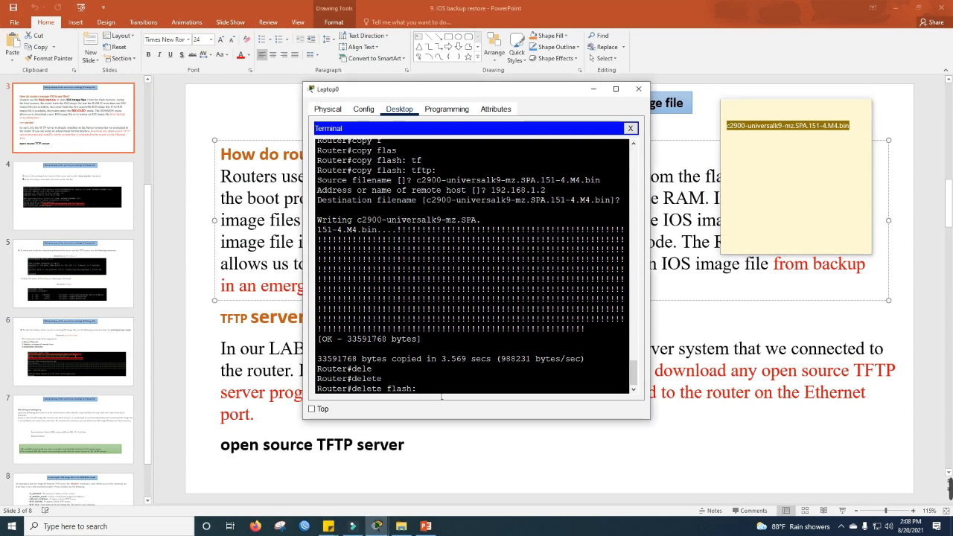
{"action": "right_click", "coordinate": [441, 397]}
{"action": "left_click", "coordinate": [460, 406]}
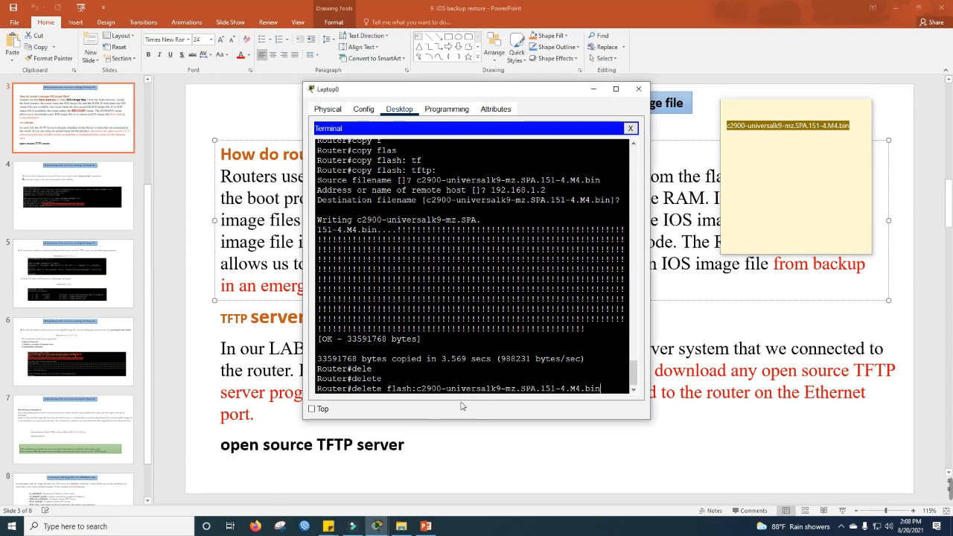
Step: Enlarge the terminal and run the delete command, accepting the default filename and confirming the image's removal from flash
{"action": "double_click", "coordinate": [506, 93]}
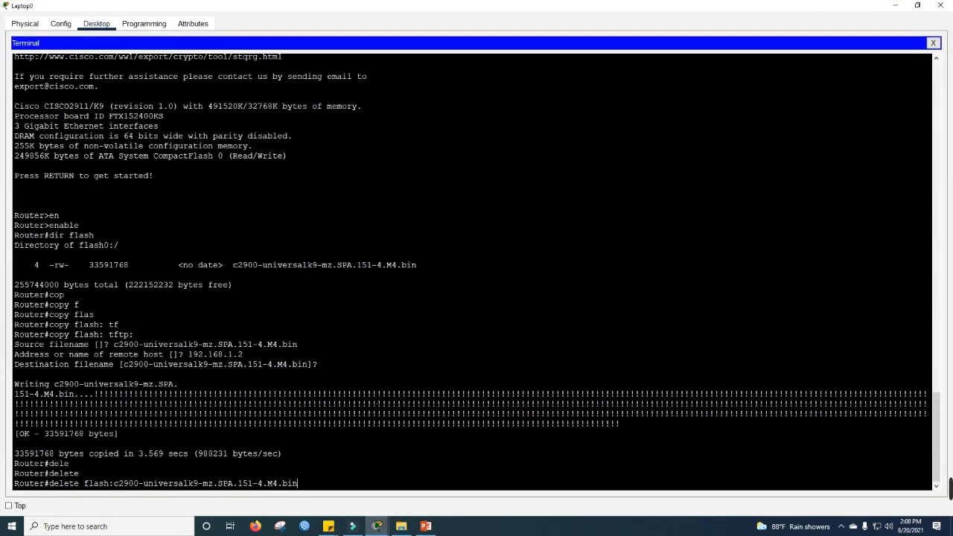
{"action": "key", "text": "Return"}
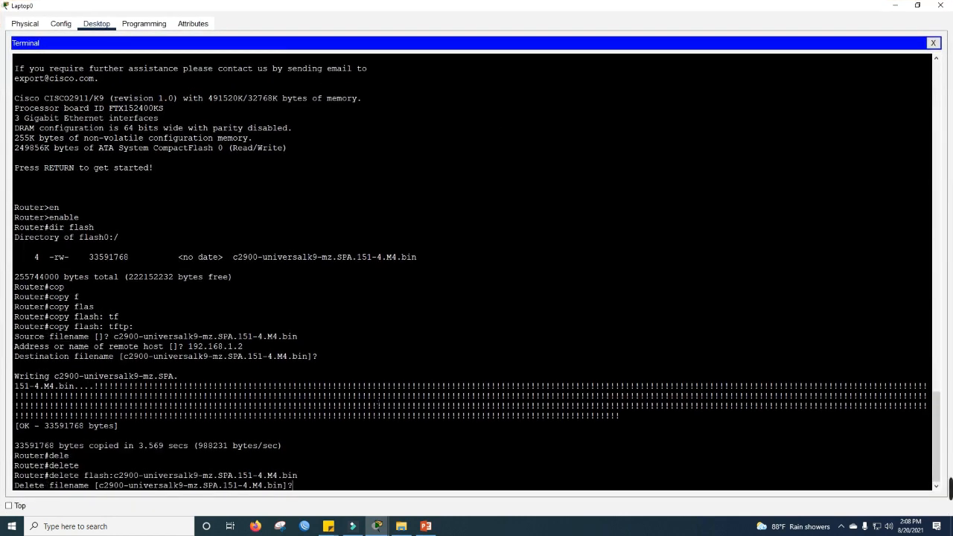
{"action": "key", "text": "Return"}
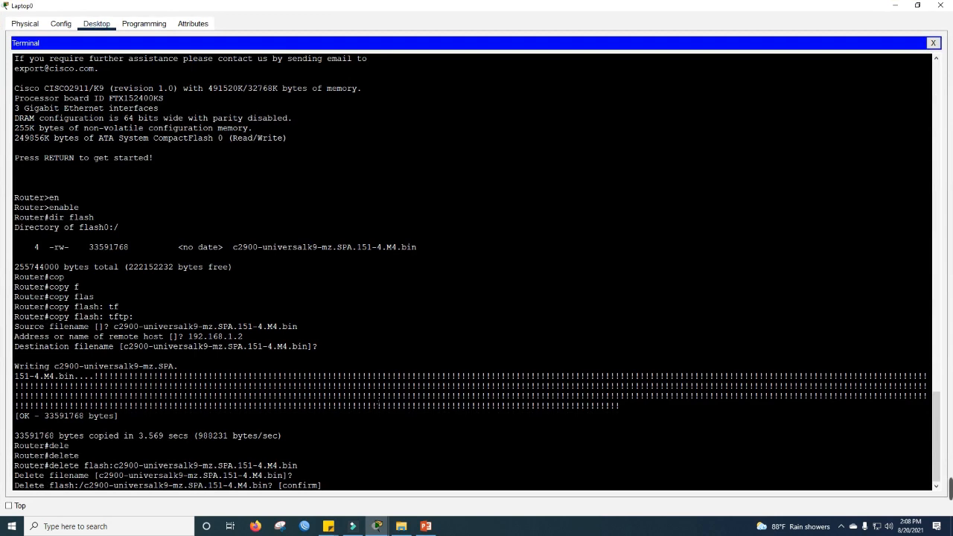
{"action": "key", "text": "Return"}
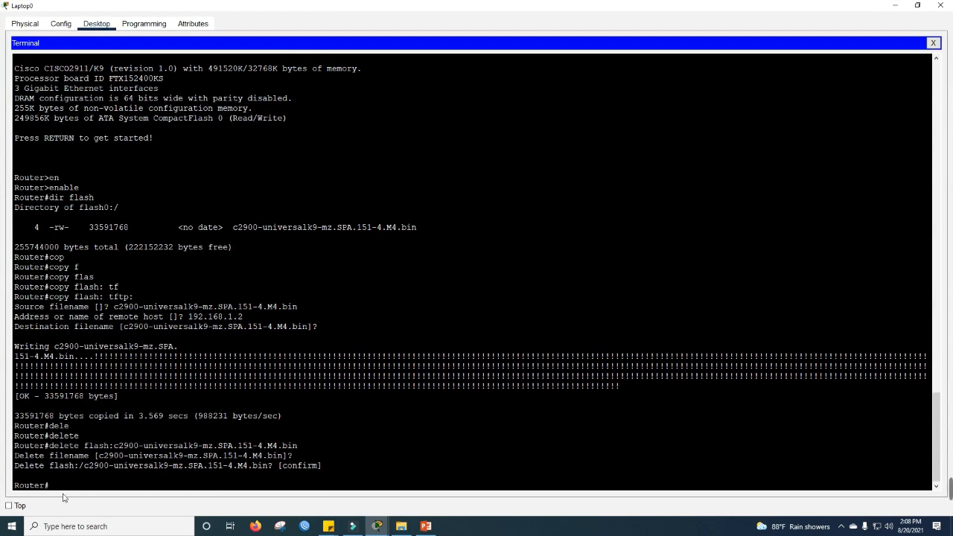
Step: Run reload on the router and confirm the restart
{"action": "left_click_drag", "start_coordinate": [49, 485], "coordinate": [19, 490]}
{"action": "left_click", "coordinate": [96, 489]}
{"action": "type", "text": "reload"}
{"action": "left_click_drag", "start_coordinate": [322, 466], "coordinate": [58, 445]}
{"action": "left_click_drag", "start_coordinate": [84, 504], "coordinate": [97, 495]}
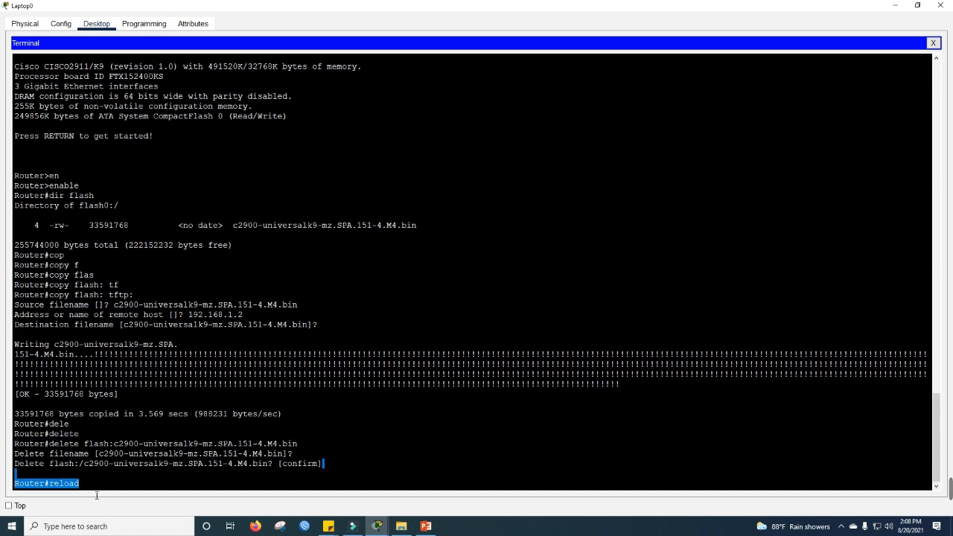
{"action": "left_click", "coordinate": [98, 493]}
{"action": "key", "text": "Return"}
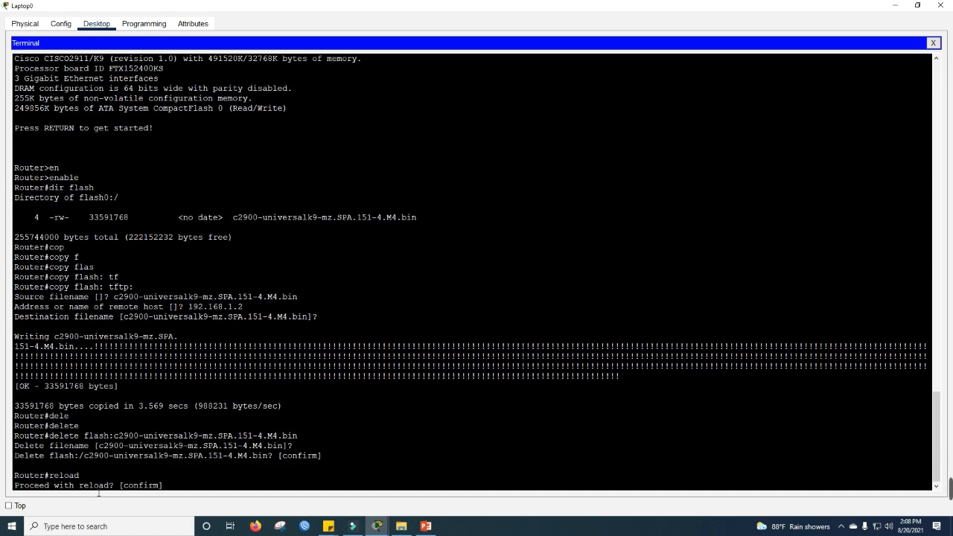
{"action": "key", "text": "Return"}
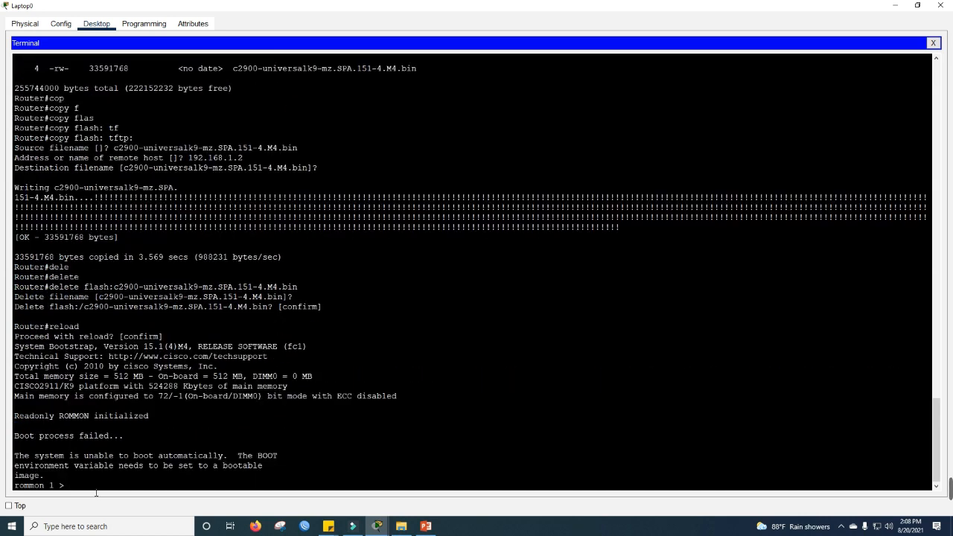
Step: Examine the router's boot output and command prompt after the reload
{"action": "left_click_drag", "start_coordinate": [71, 489], "coordinate": [4, 486]}
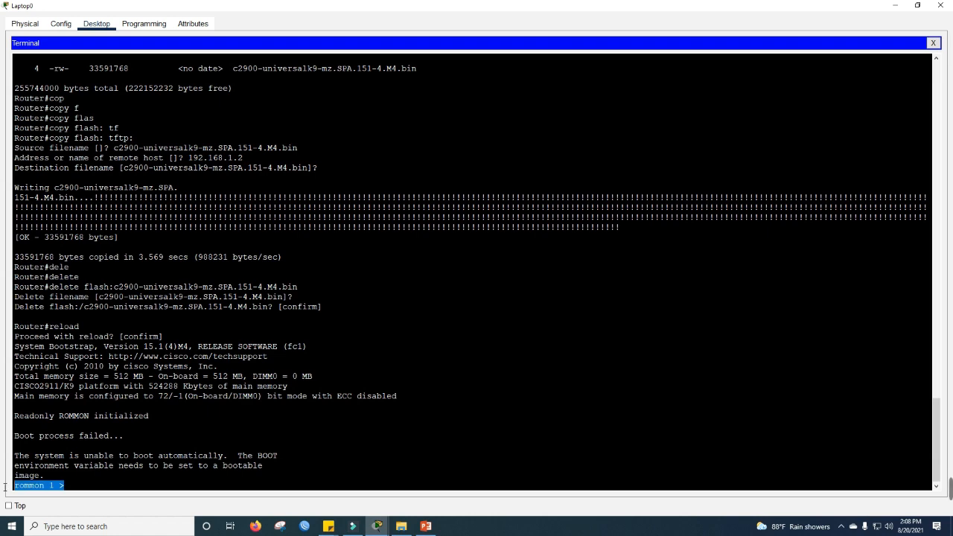
{"action": "left_click", "coordinate": [15, 425]}
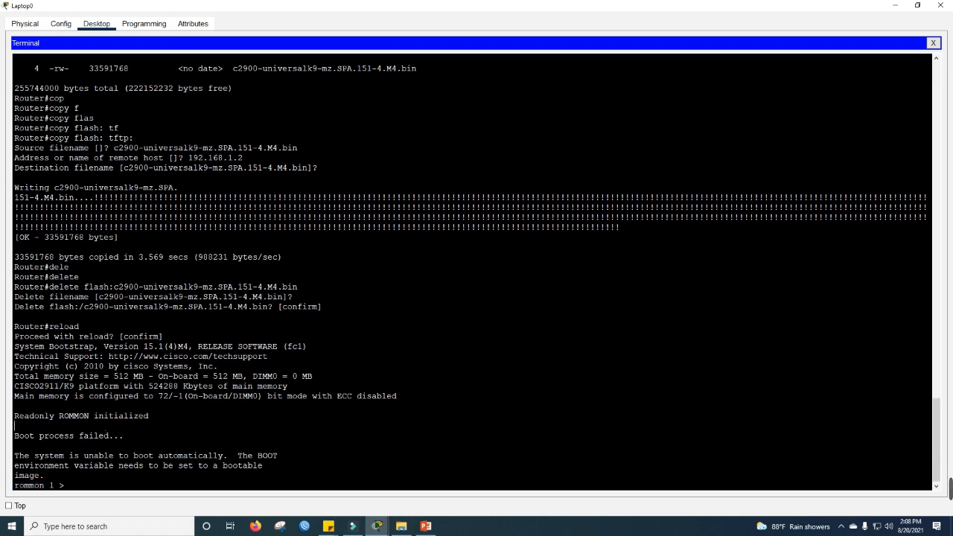
{"action": "left_click_drag", "start_coordinate": [71, 485], "coordinate": [5, 485]}
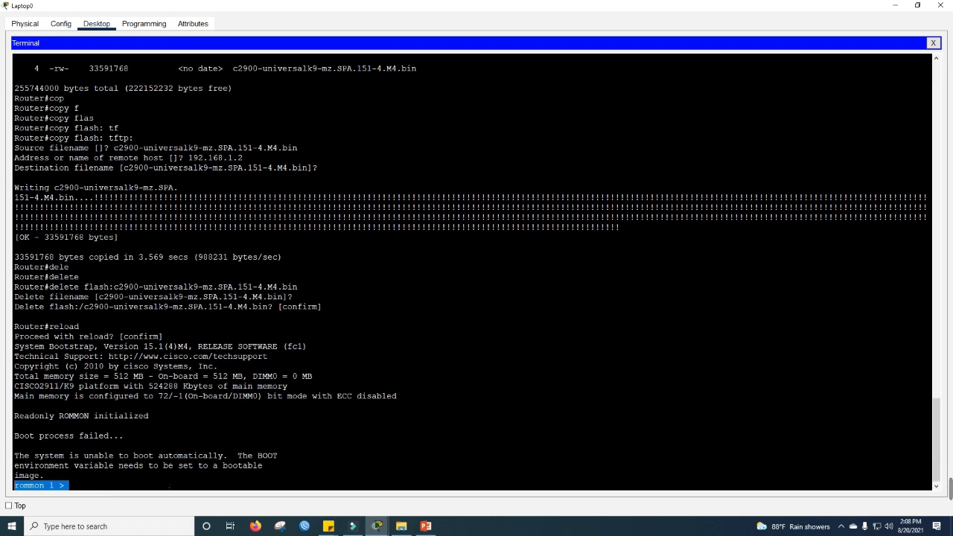
{"action": "left_click", "coordinate": [170, 486]}
{"action": "left_click_drag", "start_coordinate": [169, 486], "coordinate": [170, 478]}
{"action": "left_click", "coordinate": [170, 489]}
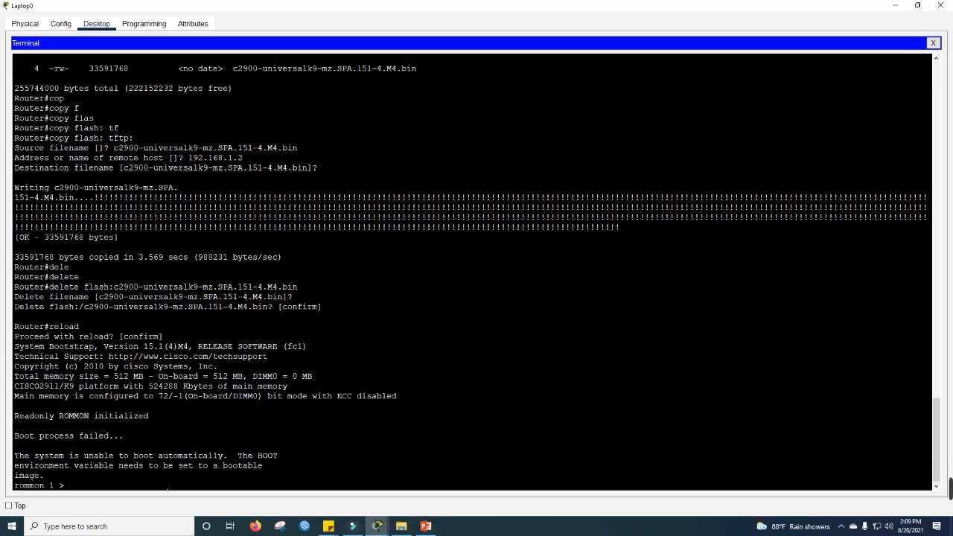
{"action": "left_click_drag", "start_coordinate": [108, 489], "coordinate": [11, 491]}
{"action": "left_click", "coordinate": [115, 492]}
{"action": "left_click_drag", "start_coordinate": [110, 491], "coordinate": [6, 494]}
Step: Leave Laptop0's terminal, return to the topology and open Router2's configuration settings
{"action": "left_click", "coordinate": [25, 24]}
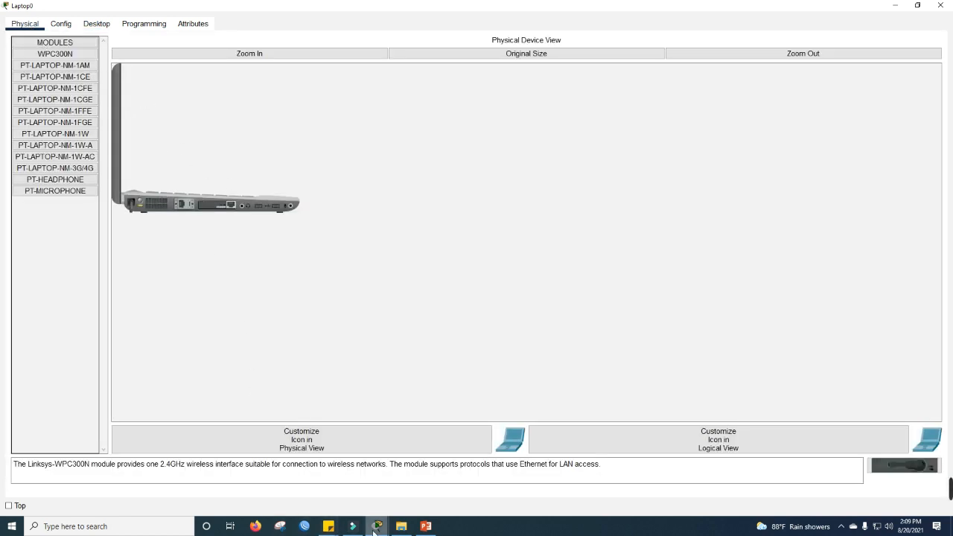
{"action": "mouse_move", "coordinate": [377, 526]}
{"action": "left_click", "coordinate": [320, 476]}
{"action": "left_click", "coordinate": [359, 151]}
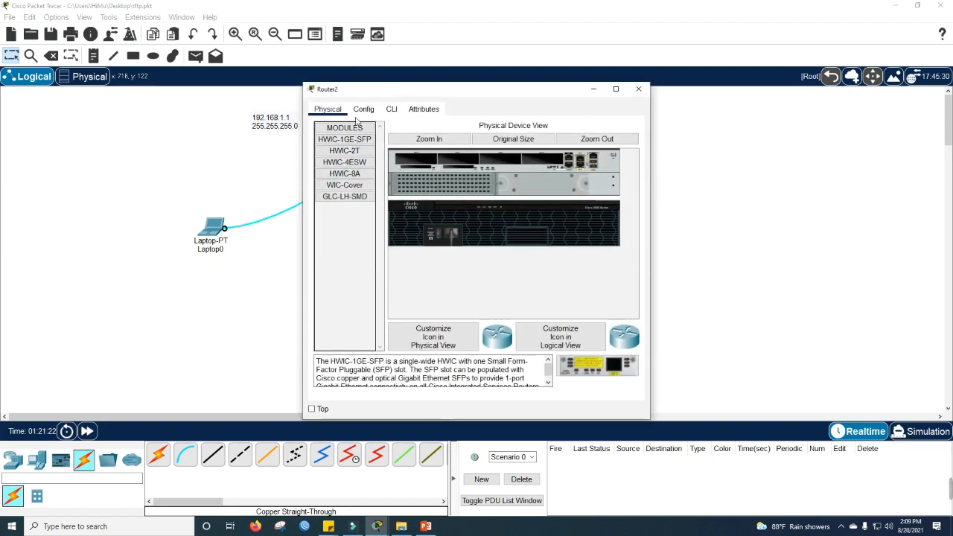
{"action": "left_click", "coordinate": [363, 109]}
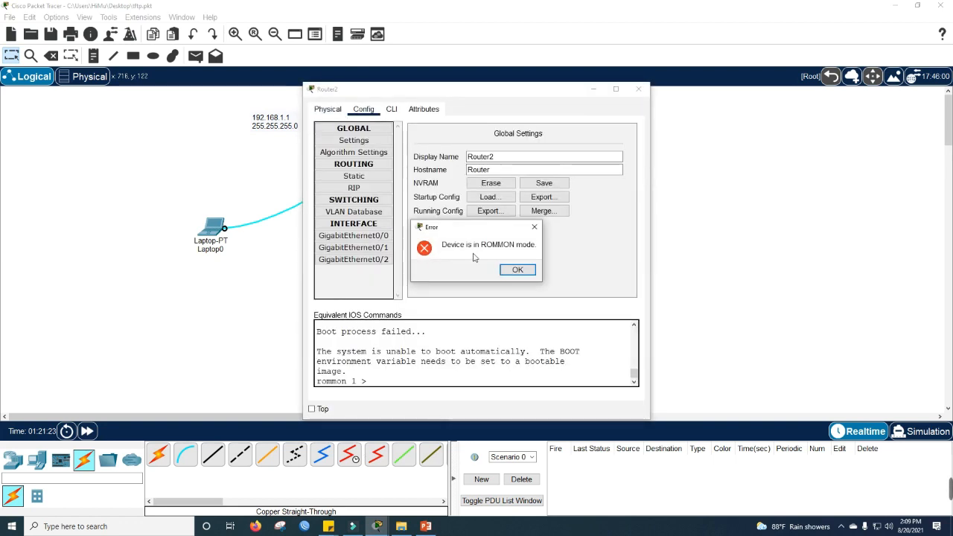
Step: Dismiss the error, inspect Router2's power switch in the physical view and read the boot output in its command-line interface
{"action": "left_click", "coordinate": [517, 270]}
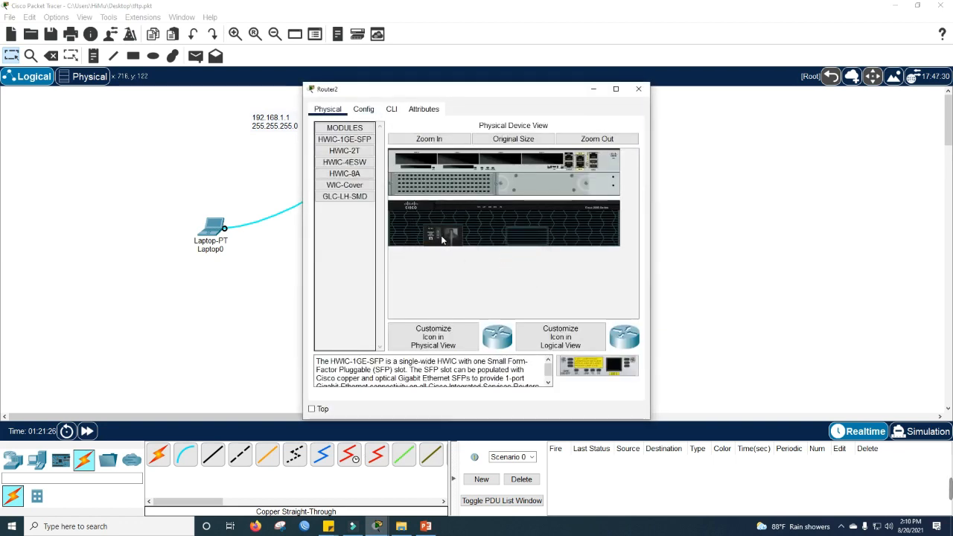
{"action": "left_click", "coordinate": [428, 139]}
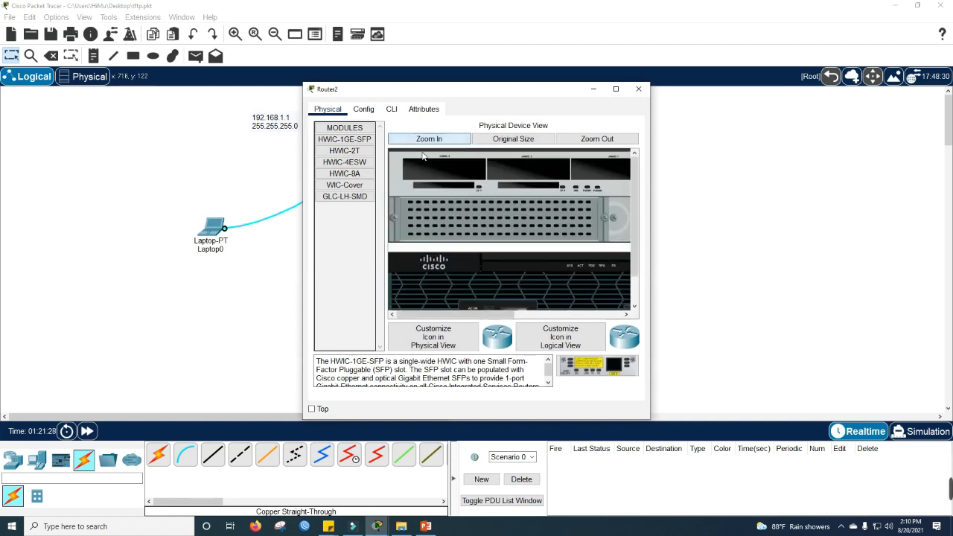
{"action": "scroll", "coordinate": [462, 279], "scroll_direction": "down", "scroll_amount": 1}
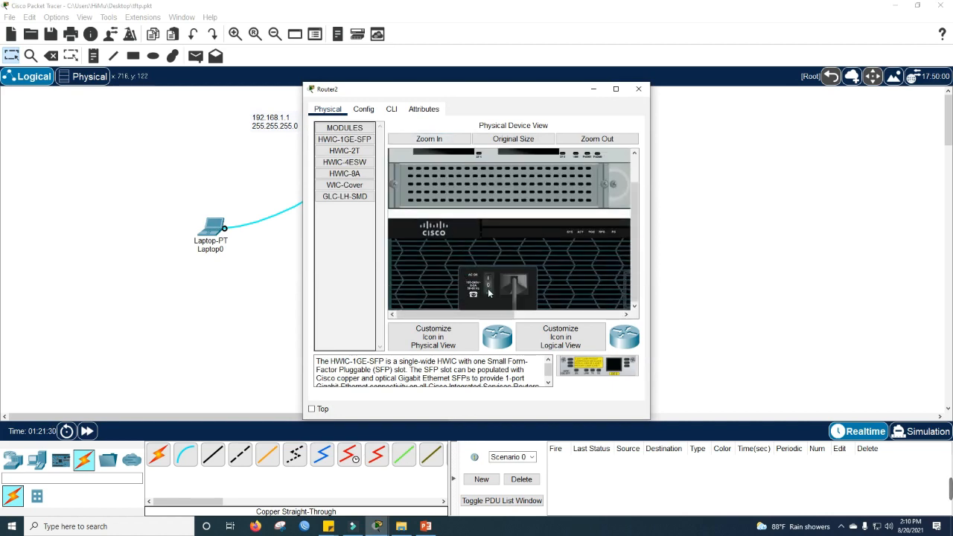
{"action": "left_click", "coordinate": [391, 109]}
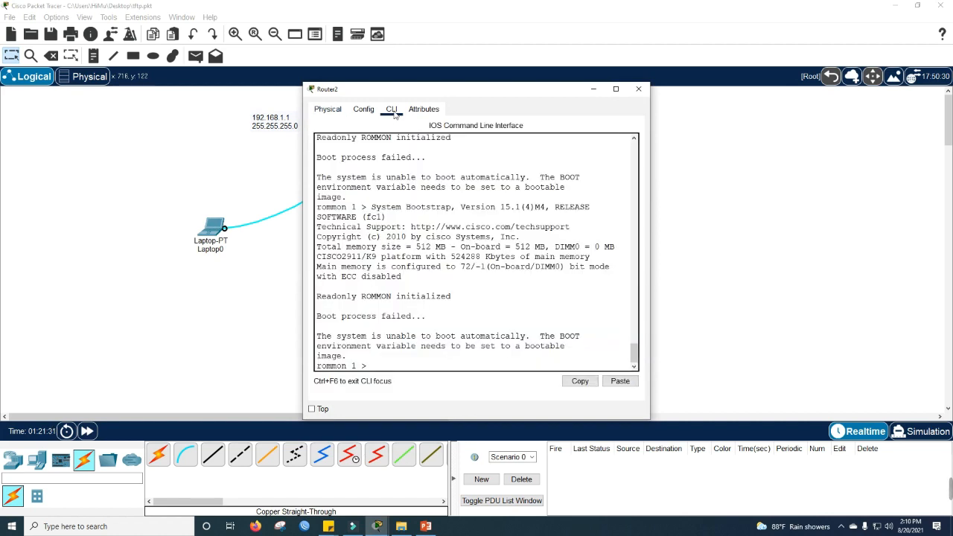
{"action": "left_click_drag", "start_coordinate": [321, 314], "coordinate": [429, 329]}
{"action": "left_click", "coordinate": [410, 364]}
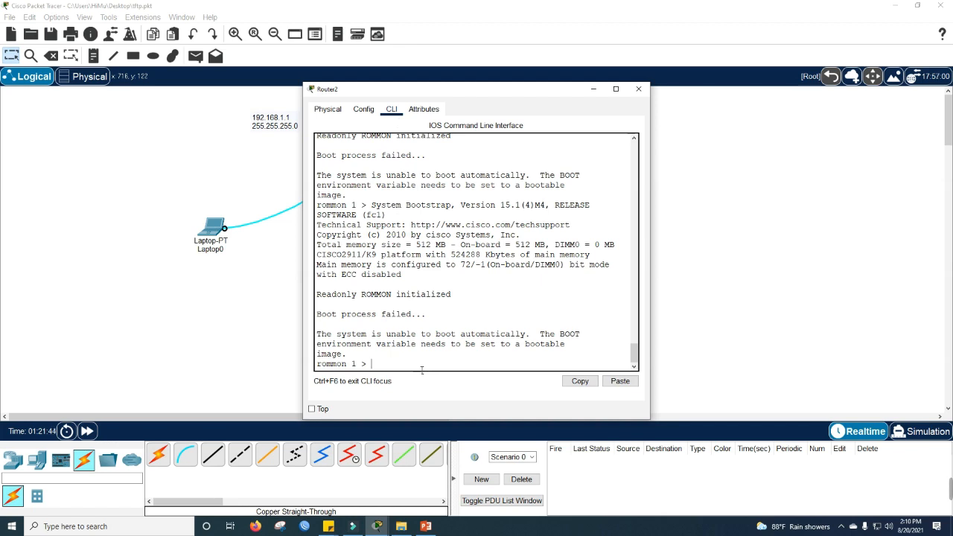
Step: Switch to the PowerPoint presentation and read the slide on restoring the IOS image file in ROMMON mode, including the tftpdnld command
{"action": "left_click", "coordinate": [425, 526]}
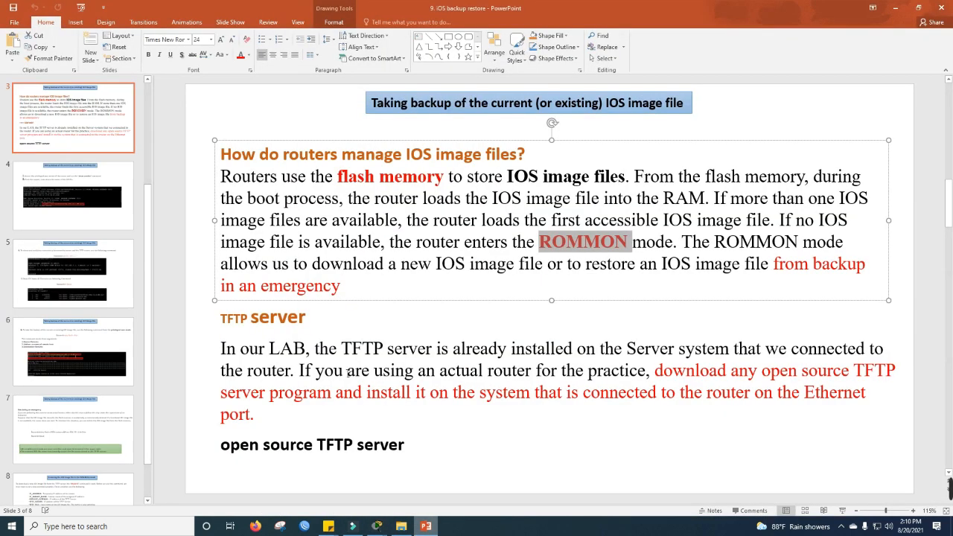
{"action": "left_click", "coordinate": [88, 482]}
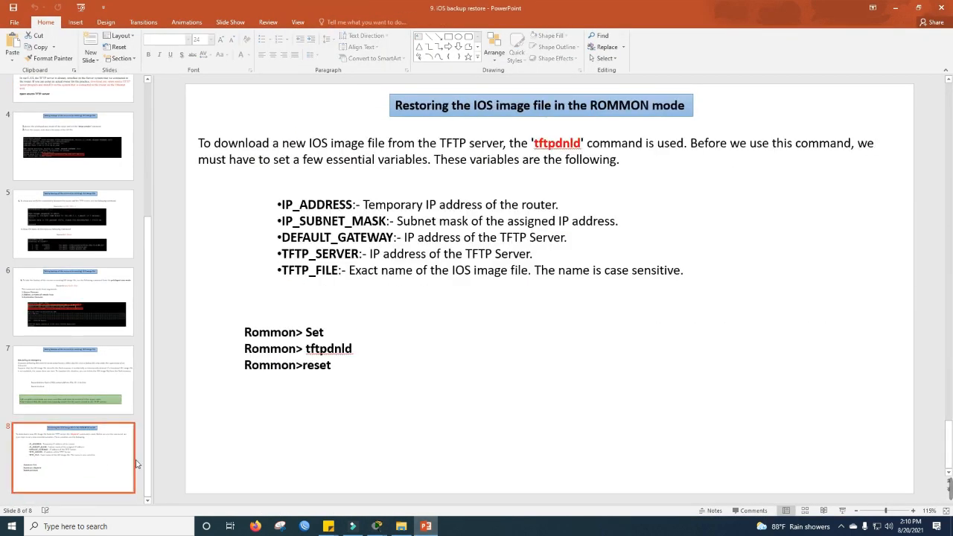
{"action": "left_click_drag", "start_coordinate": [392, 107], "coordinate": [532, 108]}
{"action": "left_click", "coordinate": [527, 143]}
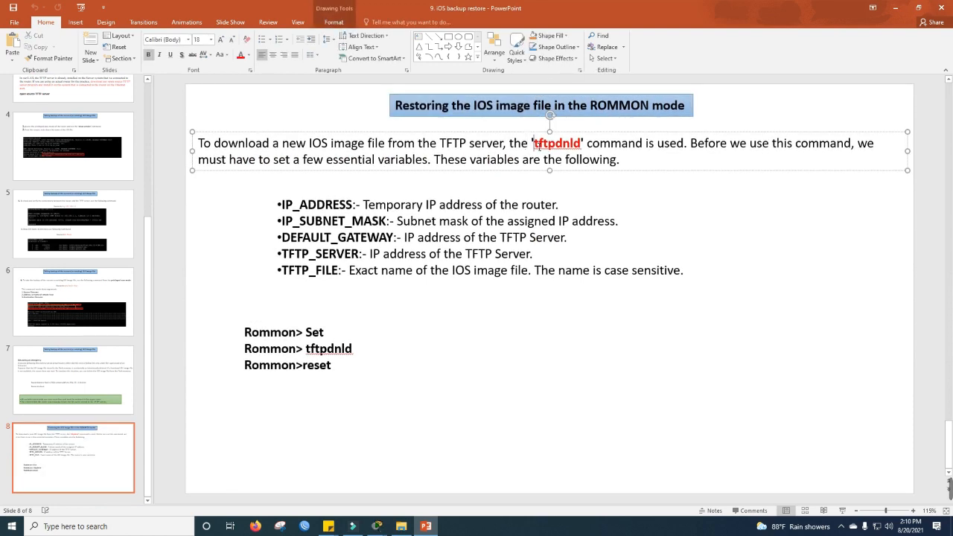
{"action": "left_click_drag", "start_coordinate": [533, 143], "coordinate": [582, 149]}
Step: Switch back to Laptop0's terminal in Packet Tracer and run tftpdnld at the rommon prompt
{"action": "mouse_move", "coordinate": [377, 525]}
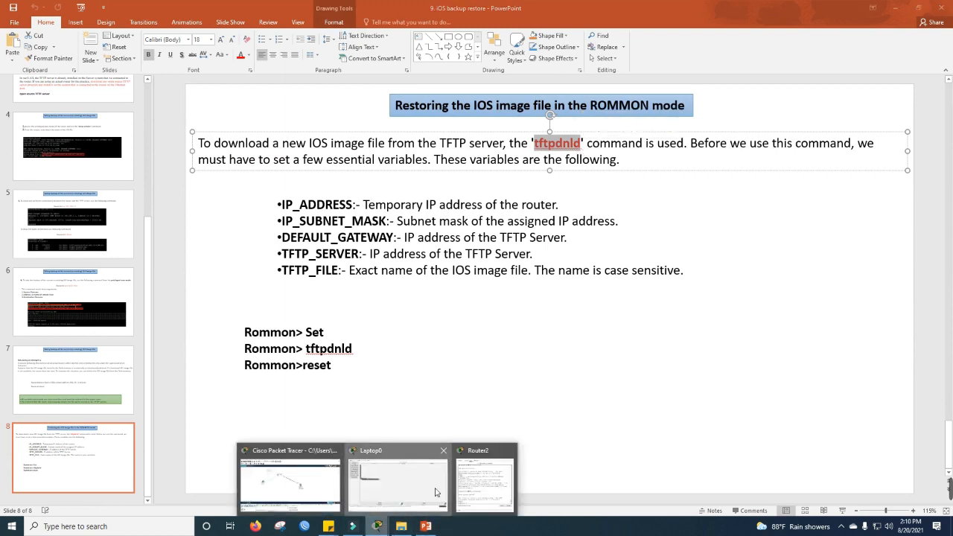
{"action": "left_click", "coordinate": [437, 489]}
{"action": "left_click", "coordinate": [391, 487]}
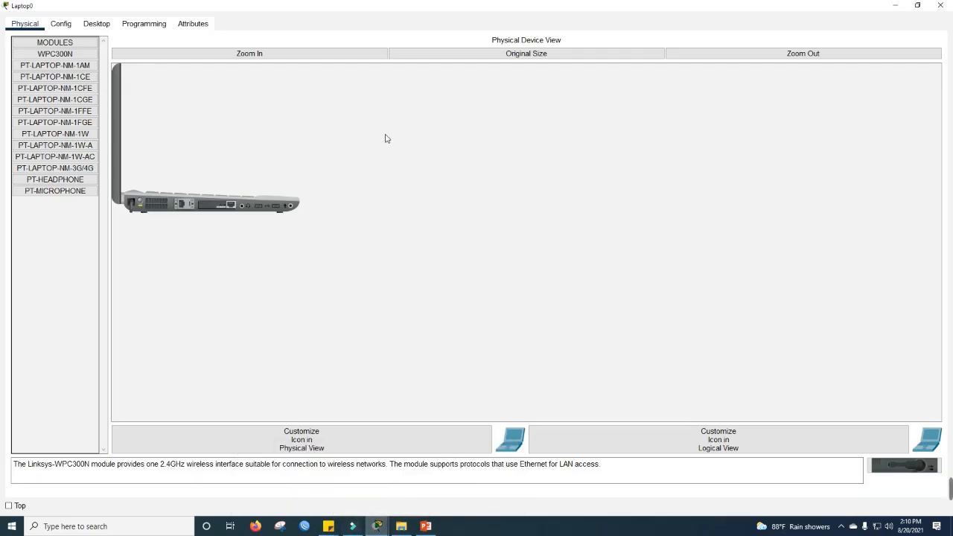
{"action": "left_click", "coordinate": [97, 23]}
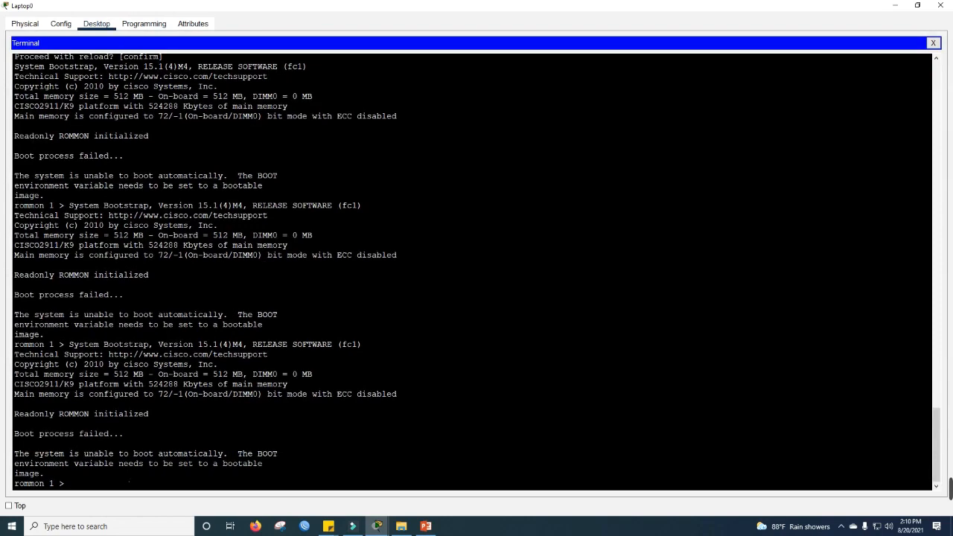
{"action": "type", "text": "tftpdnld"}
{"action": "key", "text": "Return"}
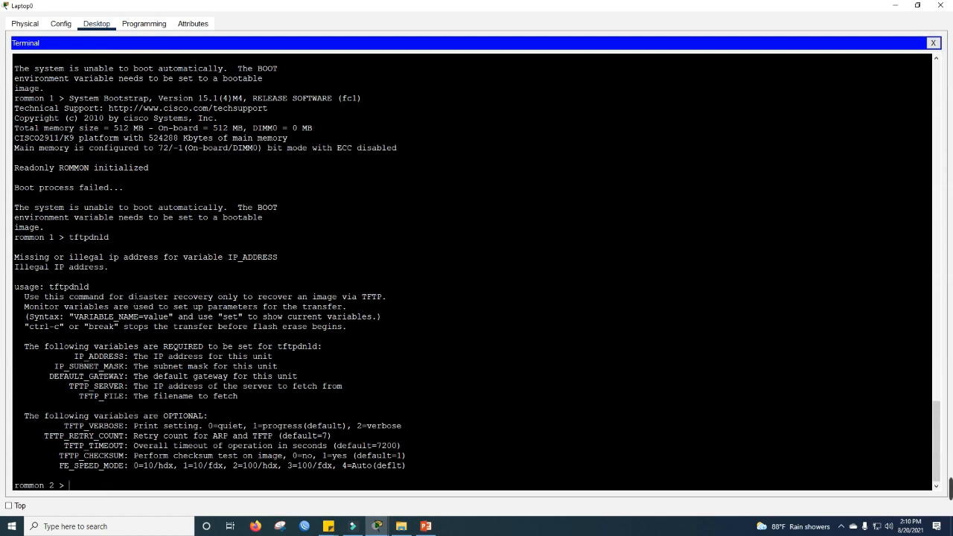
Step: Read the tftpdnld usage text on the command's purpose and the syntax for assigning variables
{"action": "left_click_drag", "start_coordinate": [129, 296], "coordinate": [233, 297]}
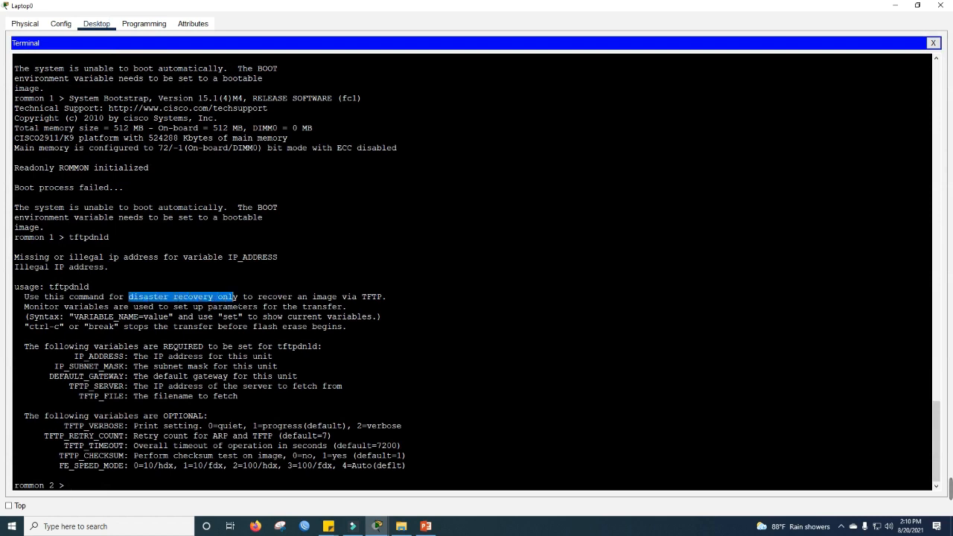
{"action": "left_click", "coordinate": [293, 296]}
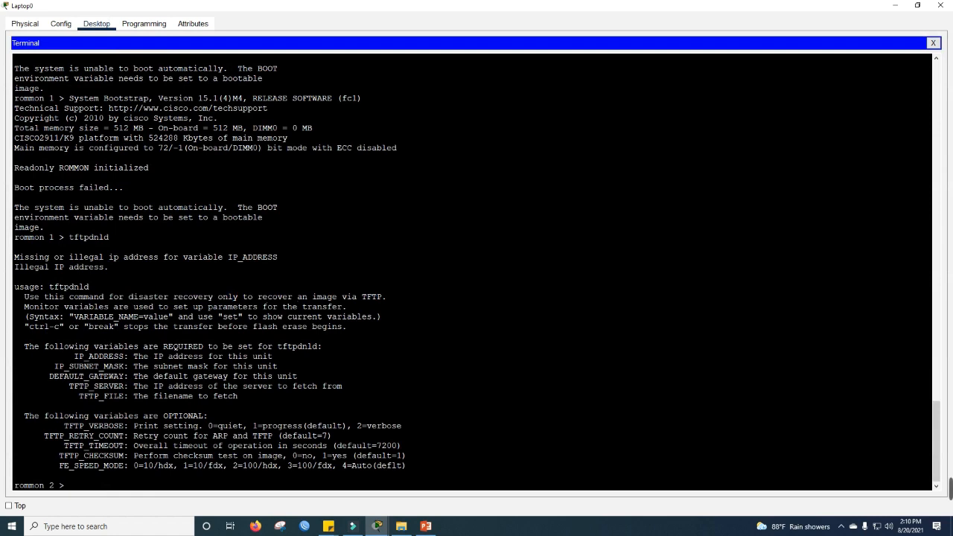
{"action": "left_click_drag", "start_coordinate": [258, 296], "coordinate": [403, 302]}
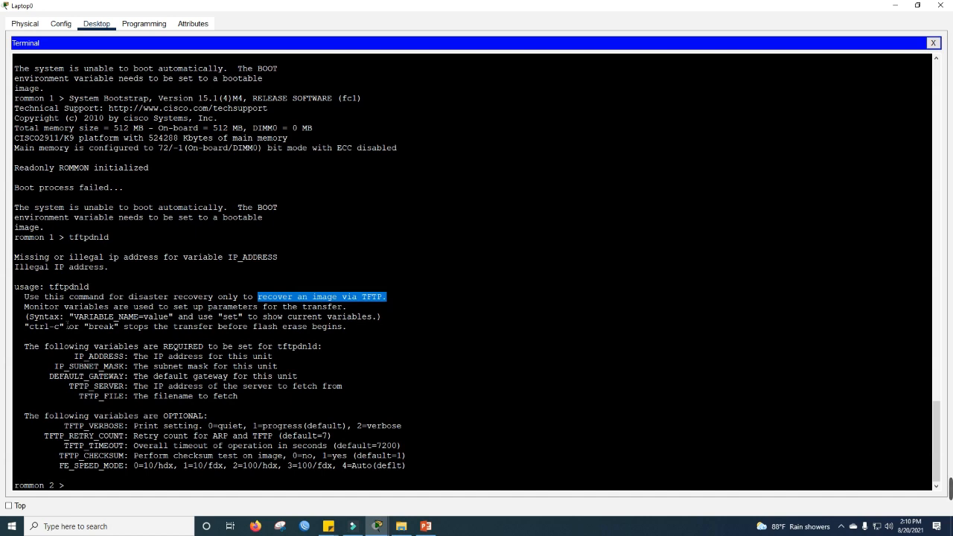
{"action": "left_click_drag", "start_coordinate": [61, 316], "coordinate": [19, 316]}
{"action": "left_click", "coordinate": [81, 317]}
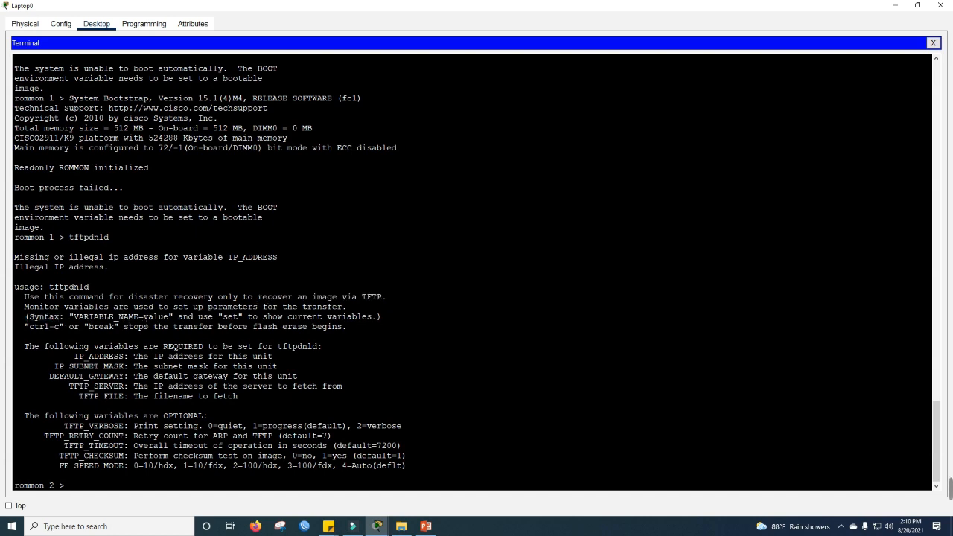
{"action": "left_click_drag", "start_coordinate": [144, 320], "coordinate": [174, 327]}
{"action": "left_click", "coordinate": [171, 329]}
Step: Examine the list of variables required for tftpdnld, from the IP address and subnet mask to the TFTP server and file
{"action": "left_click_drag", "start_coordinate": [66, 357], "coordinate": [129, 399]}
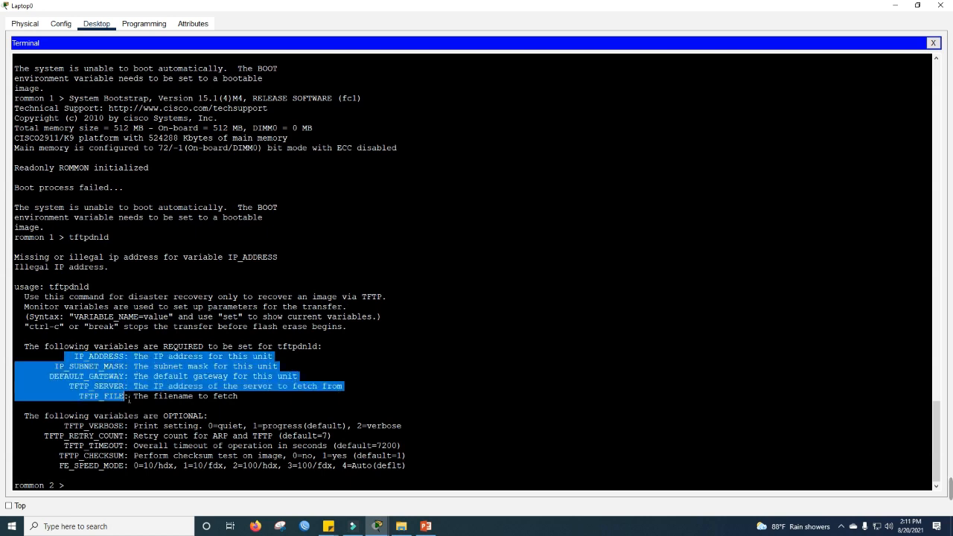
{"action": "left_click_drag", "start_coordinate": [134, 357], "coordinate": [67, 364]}
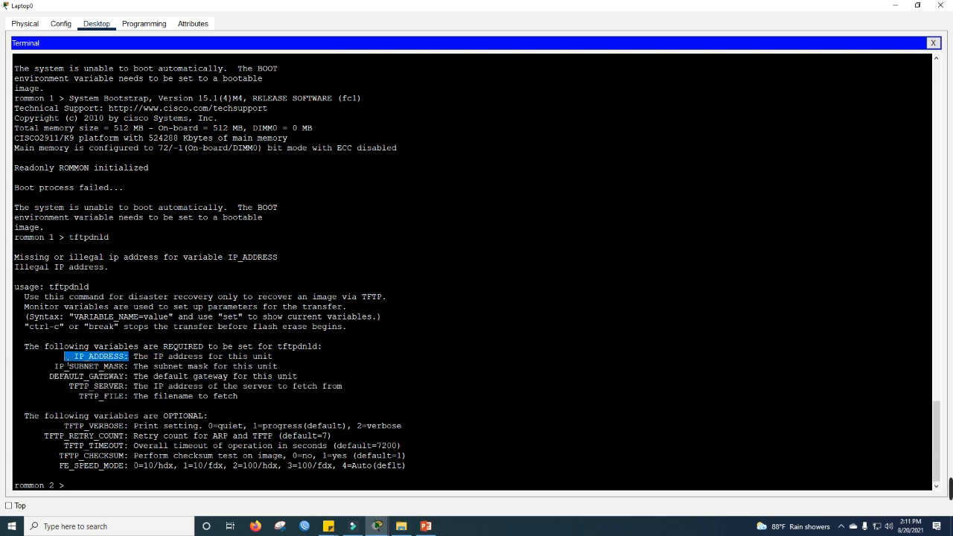
{"action": "left_click_drag", "start_coordinate": [134, 367], "coordinate": [15, 368]}
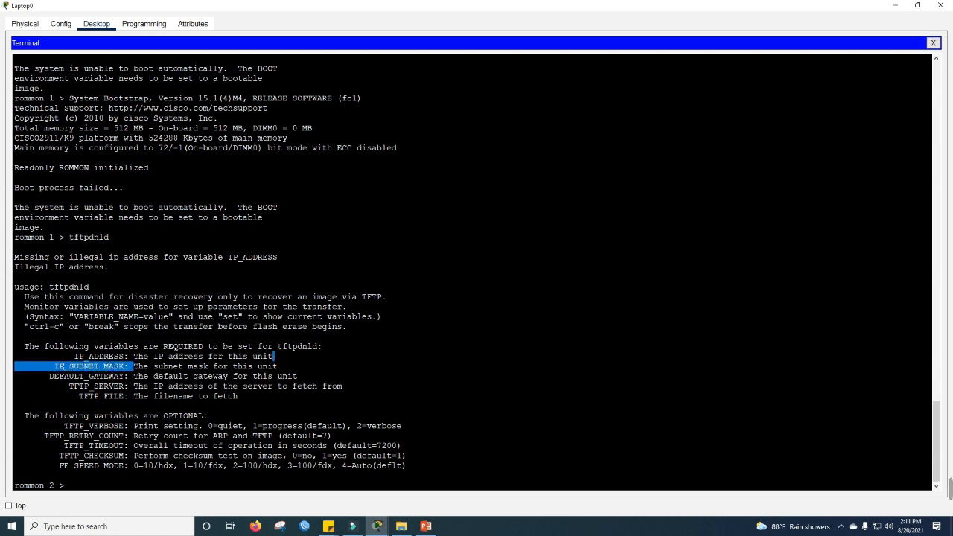
{"action": "left_click", "coordinate": [91, 385]}
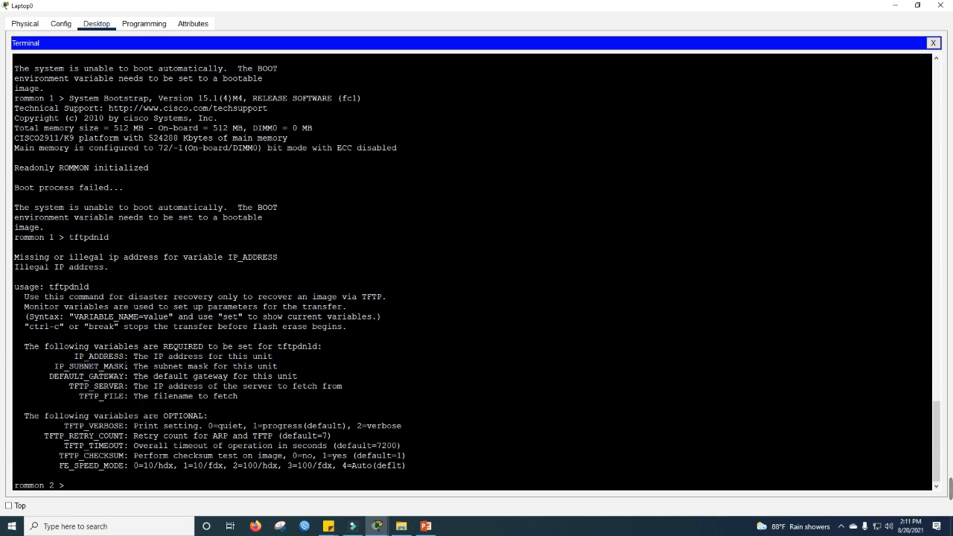
{"action": "scroll", "coordinate": [132, 358], "scroll_direction": "down", "scroll_amount": 1}
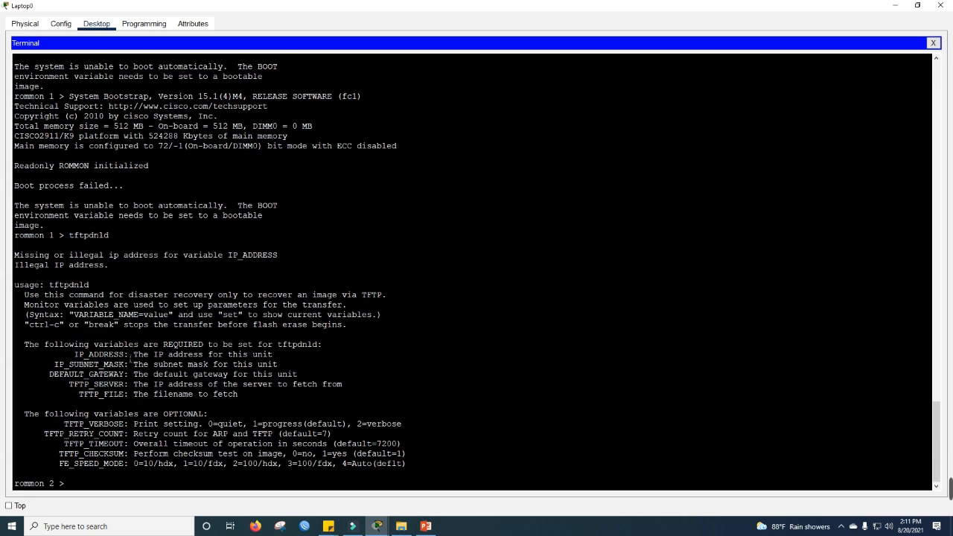
{"action": "left_click_drag", "start_coordinate": [124, 355], "coordinate": [74, 355]}
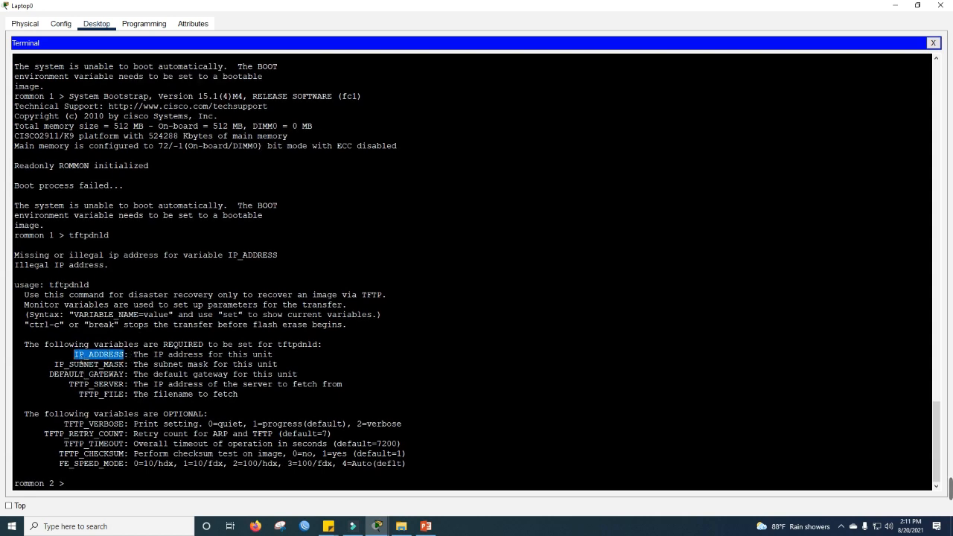
{"action": "left_click", "coordinate": [81, 363]}
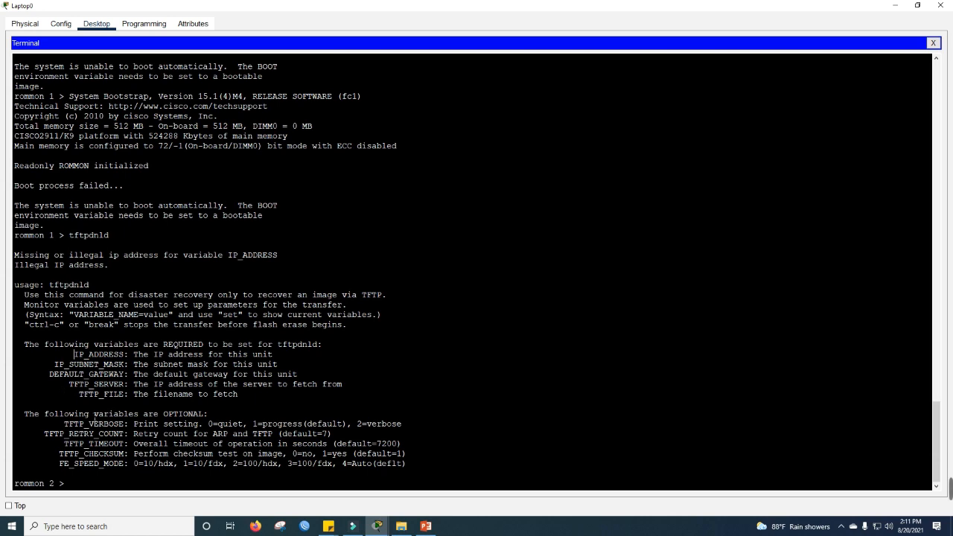
{"action": "left_click_drag", "start_coordinate": [74, 355], "coordinate": [127, 355]}
{"action": "left_click_drag", "start_coordinate": [50, 365], "coordinate": [128, 365]}
{"action": "left_click_drag", "start_coordinate": [49, 373], "coordinate": [132, 385]}
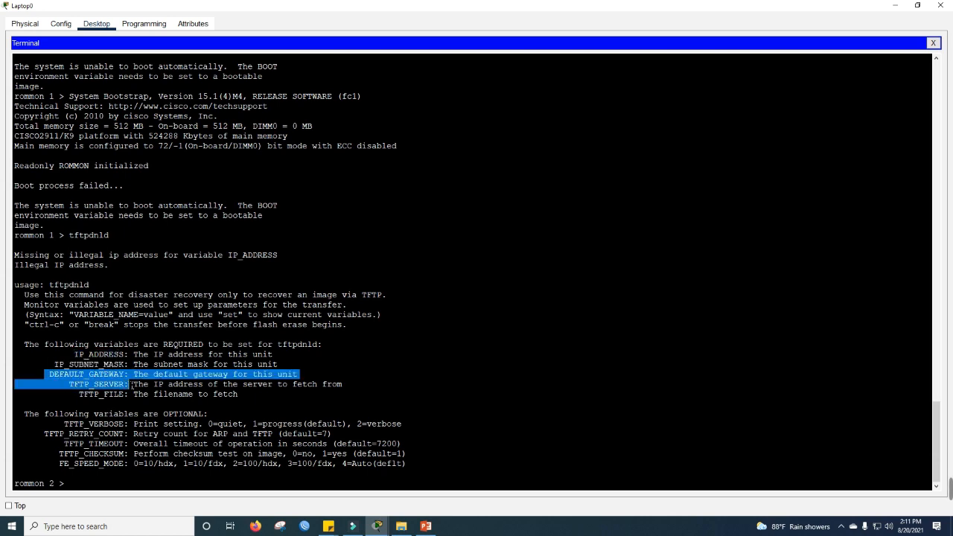
{"action": "left_click", "coordinate": [112, 399]}
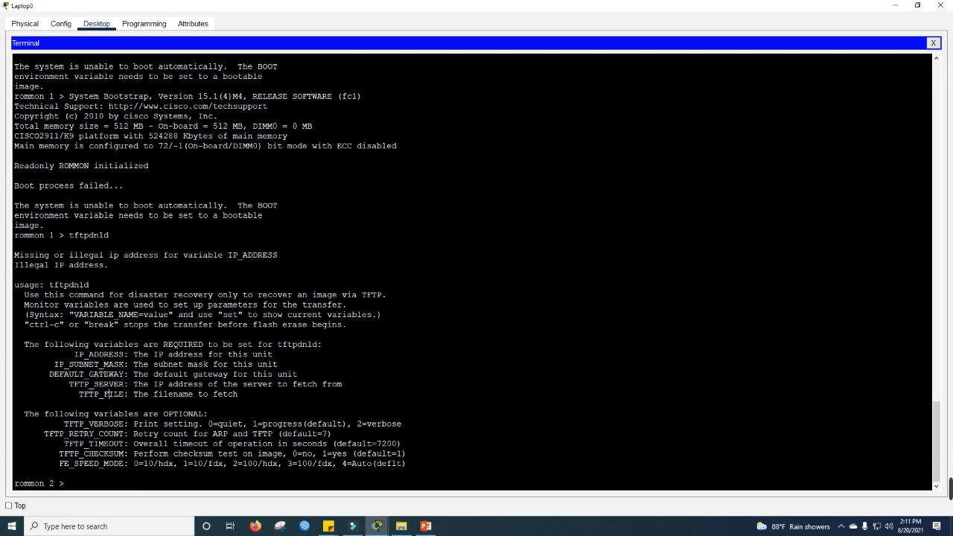
{"action": "left_click_drag", "start_coordinate": [54, 364], "coordinate": [106, 363]}
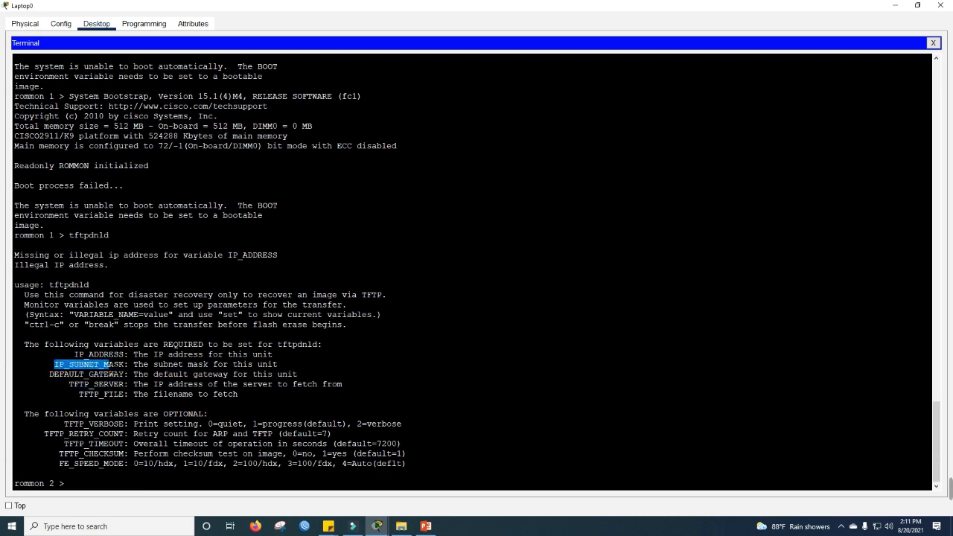
{"action": "left_click", "coordinate": [93, 490]}
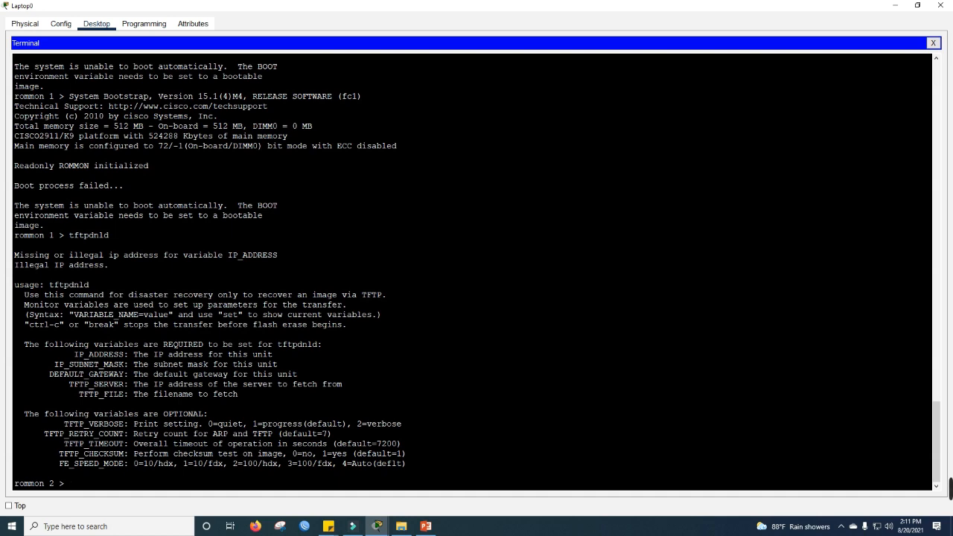
Step: Copy the IP_ADDRESS variable name from the usage text to the rommon prompt and set it to 192.168.1.1
{"action": "left_click_drag", "start_coordinate": [74, 354], "coordinate": [124, 354]}
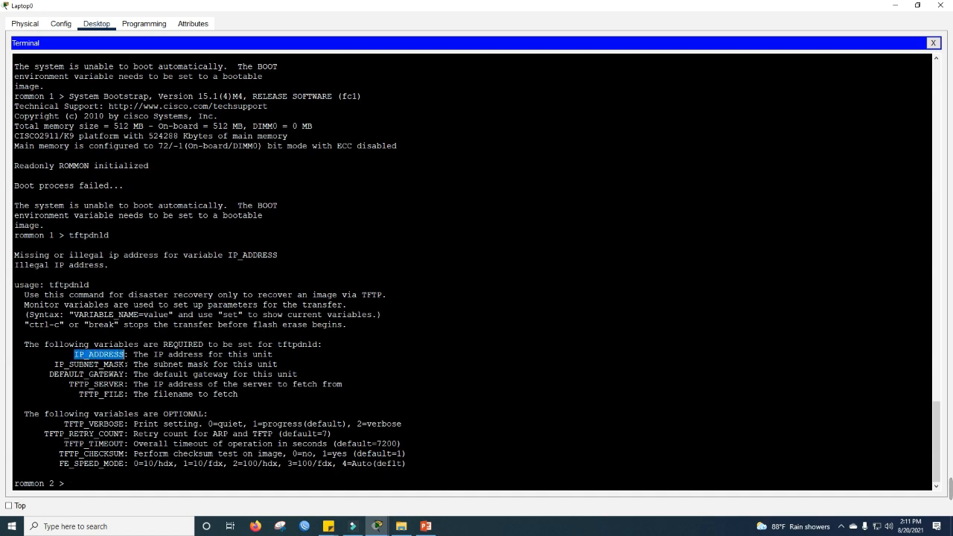
{"action": "right_click", "coordinate": [117, 352]}
{"action": "left_click", "coordinate": [123, 361]}
{"action": "left_click", "coordinate": [96, 484]}
{"action": "right_click", "coordinate": [100, 491]}
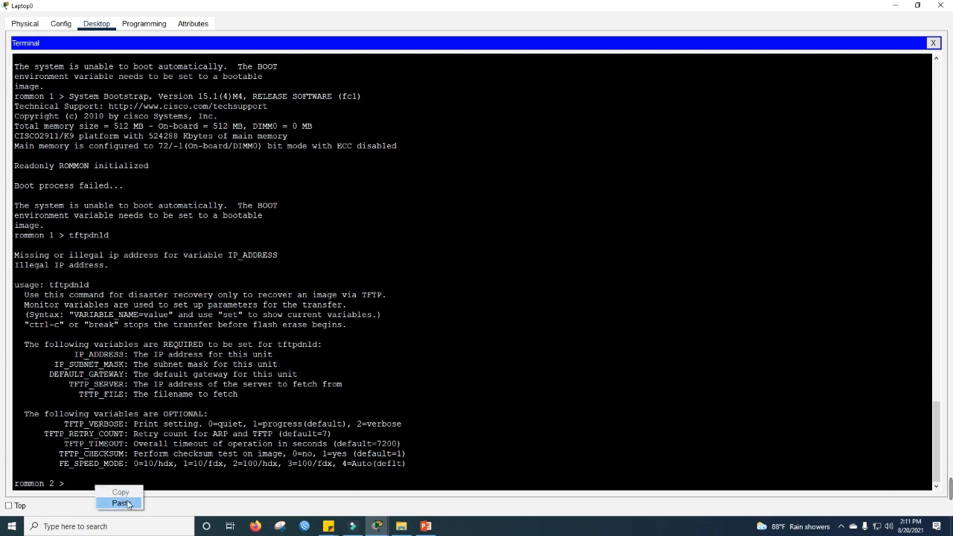
{"action": "left_click", "coordinate": [127, 502]}
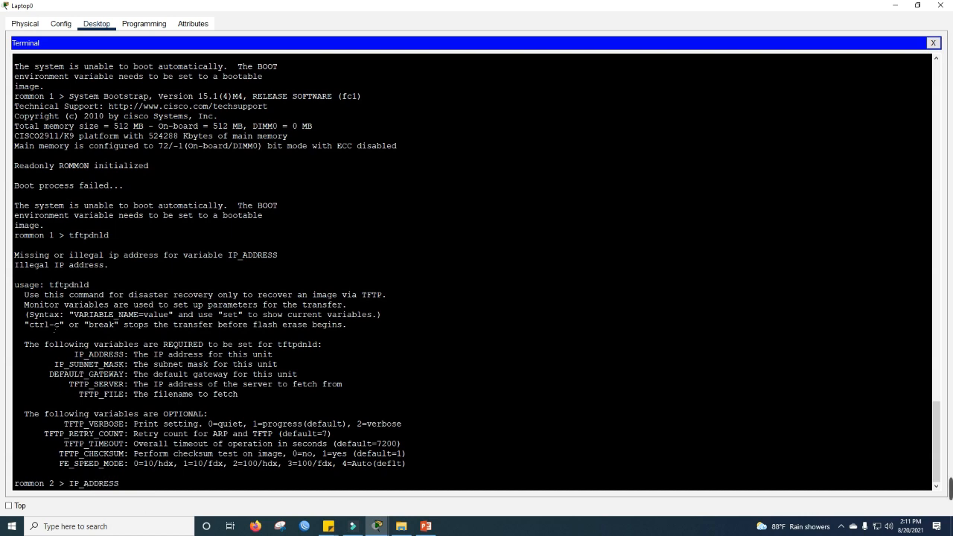
{"action": "left_click_drag", "start_coordinate": [28, 314], "coordinate": [144, 314]}
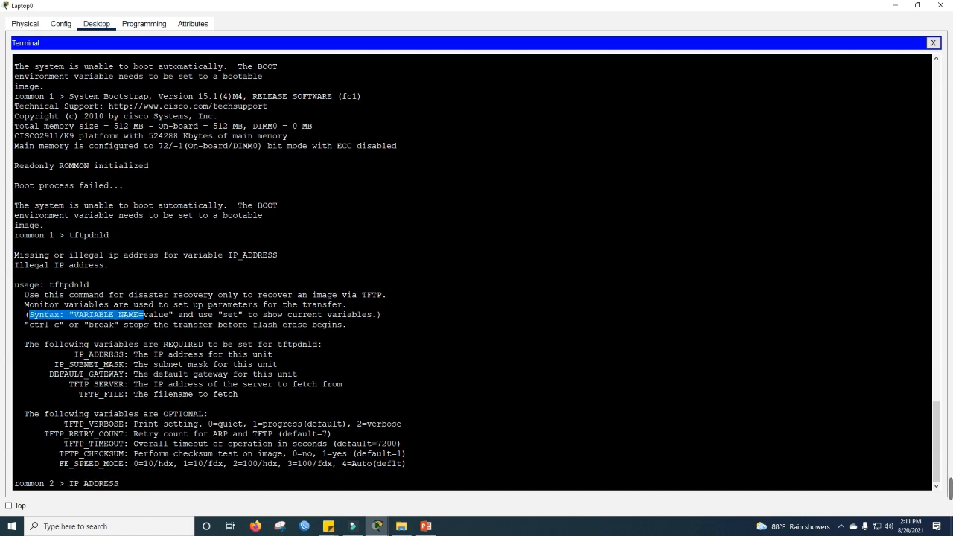
{"action": "left_click", "coordinate": [137, 486]}
{"action": "type", "text": "="}
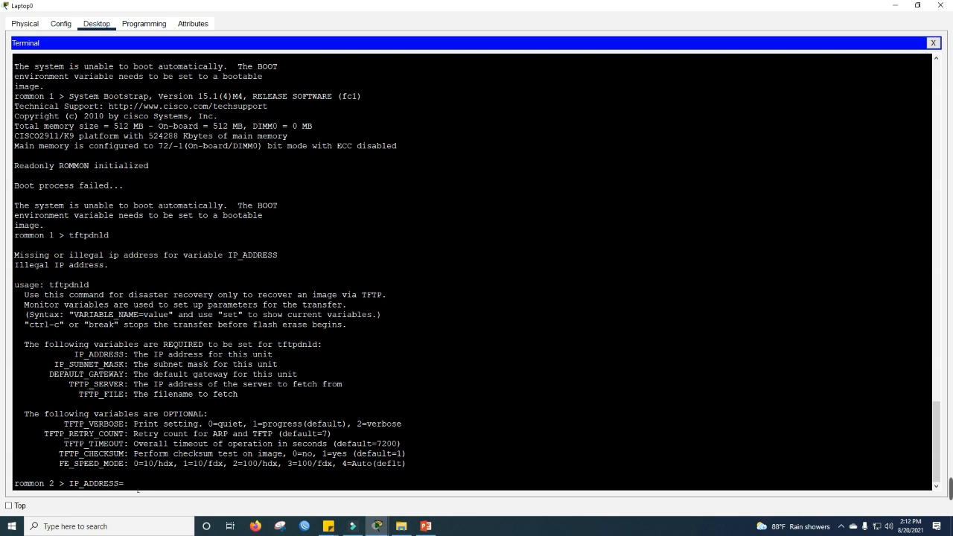
{"action": "type", "text": "192.168.1.1"}
{"action": "key", "text": "Return"}
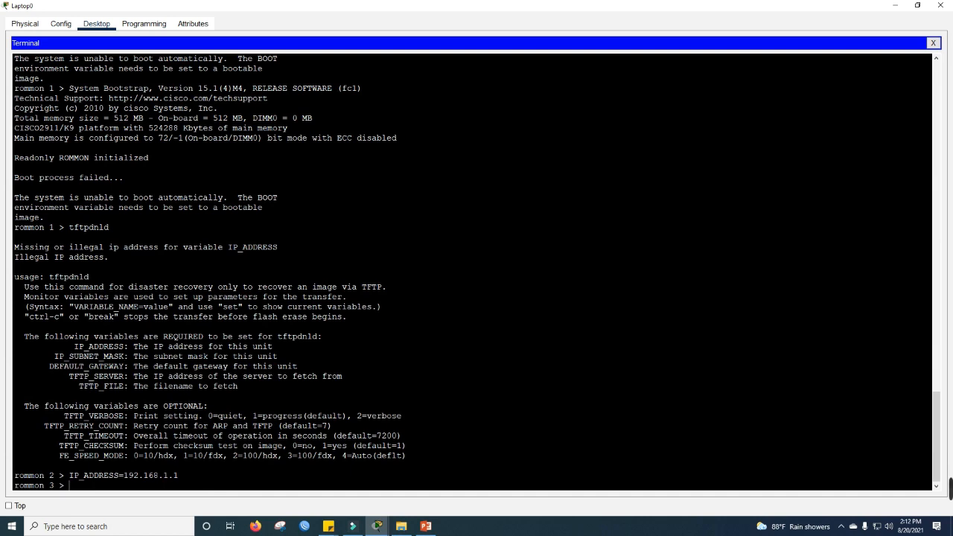
Step: Copy the IP_SUBNET_MASK variable name from the usage text to the rommon prompt and set it to 255.255.255.0
{"action": "left_click_drag", "start_coordinate": [124, 356], "coordinate": [55, 356]}
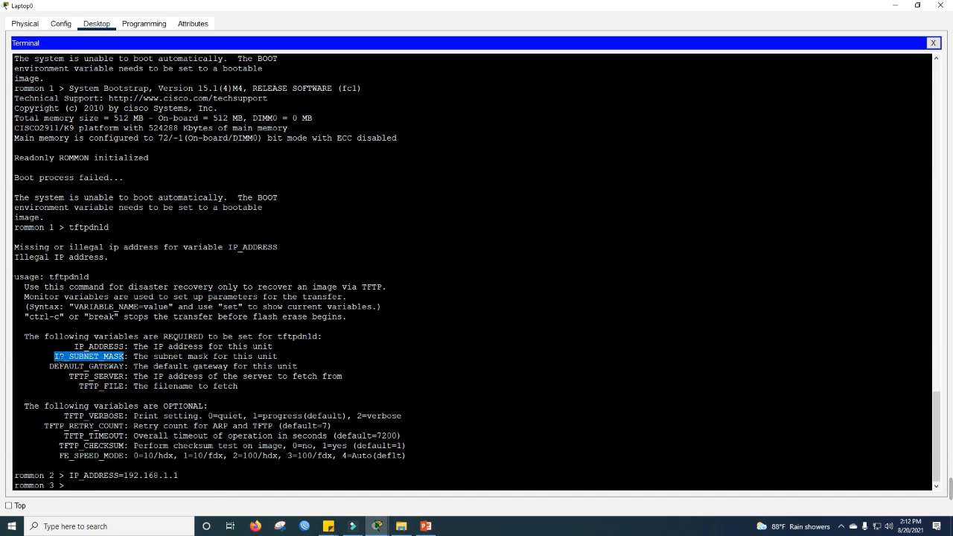
{"action": "right_click", "coordinate": [54, 356]}
{"action": "left_click", "coordinate": [75, 364]}
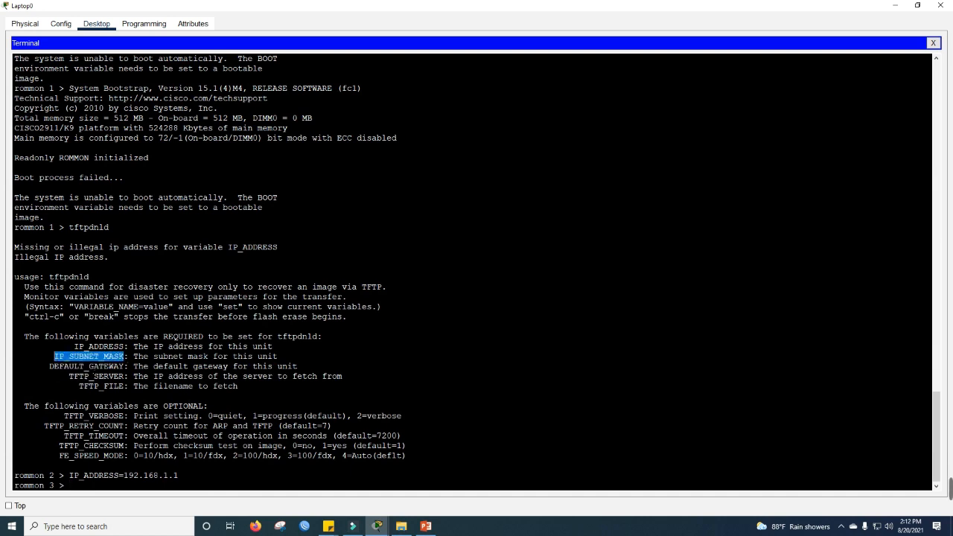
{"action": "right_click", "coordinate": [110, 487]}
{"action": "left_click", "coordinate": [129, 503]}
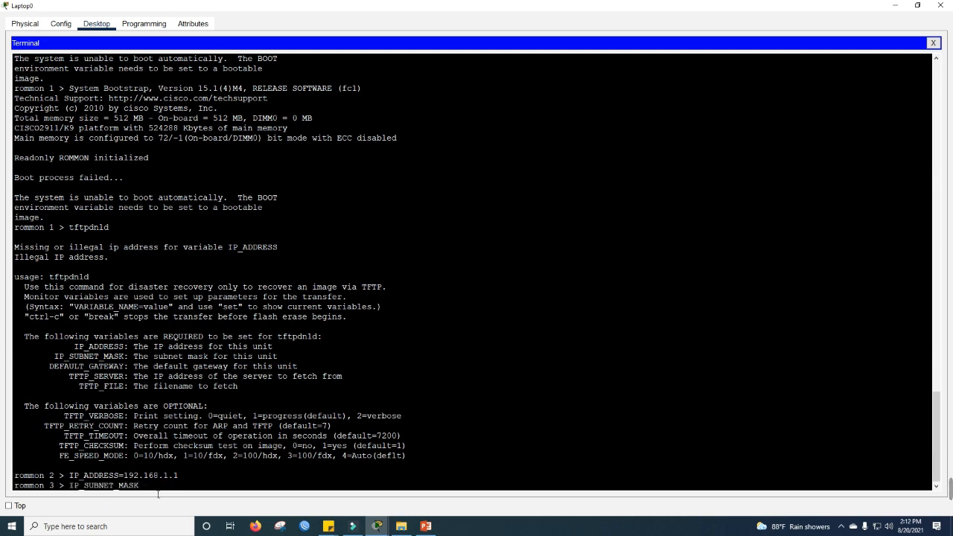
{"action": "type", "text": "=255.255.255.0"}
{"action": "key", "text": "Return"}
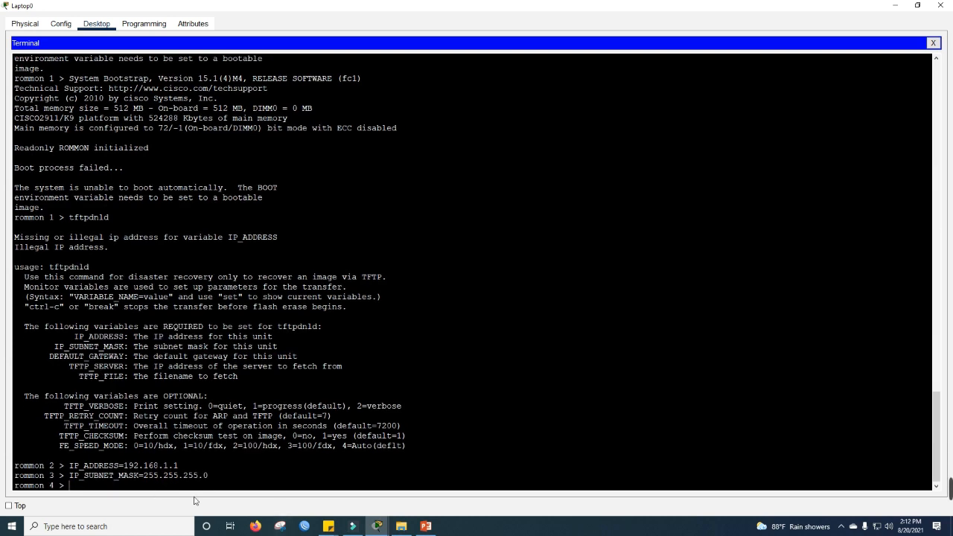
Step: Check the server's IP address in the topology workspace and return to Laptop0's terminal
{"action": "left_click", "coordinate": [378, 525]}
{"action": "left_click", "coordinate": [323, 495]}
{"action": "mouse_move", "coordinate": [503, 284]}
{"action": "left_mouse_down"}
{"action": "mouse_move", "coordinate": [653, 319]}
{"action": "mouse_move", "coordinate": [558, 311]}
{"action": "mouse_move", "coordinate": [521, 287]}
{"action": "left_mouse_up"}
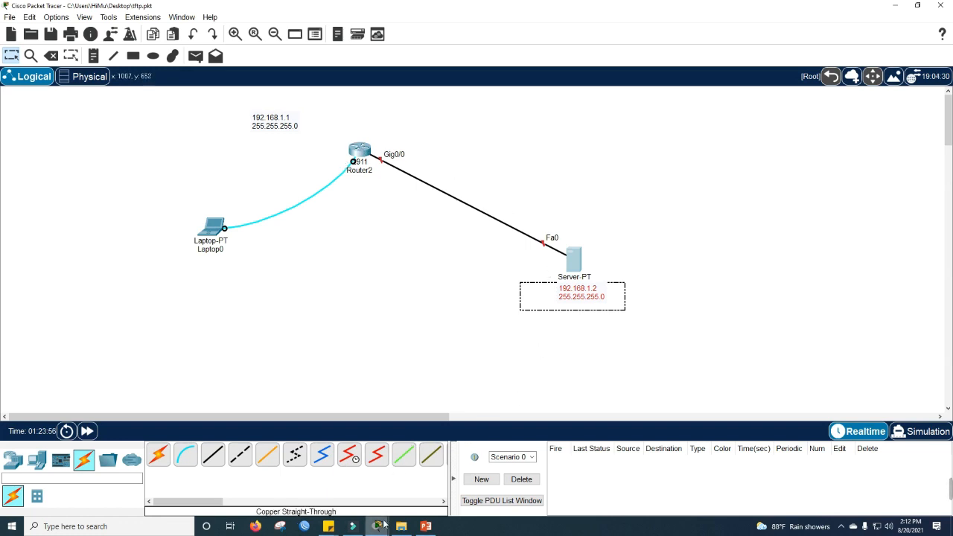
{"action": "mouse_move", "coordinate": [380, 525]}
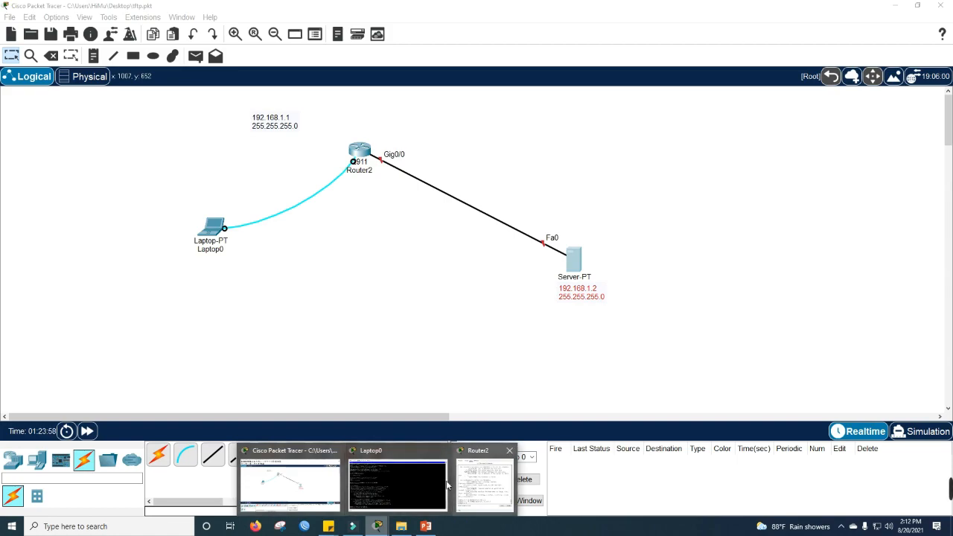
{"action": "left_click", "coordinate": [411, 485]}
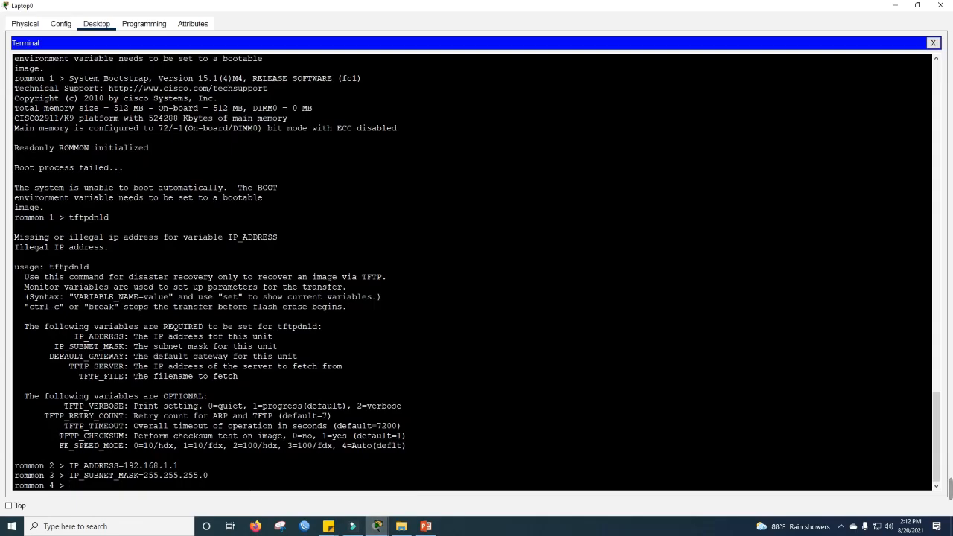
Step: Copy the DEFAULT_GATEWAY variable name from the usage text to the rommon prompt and add the equals sign
{"action": "left_click_drag", "start_coordinate": [49, 355], "coordinate": [125, 356]}
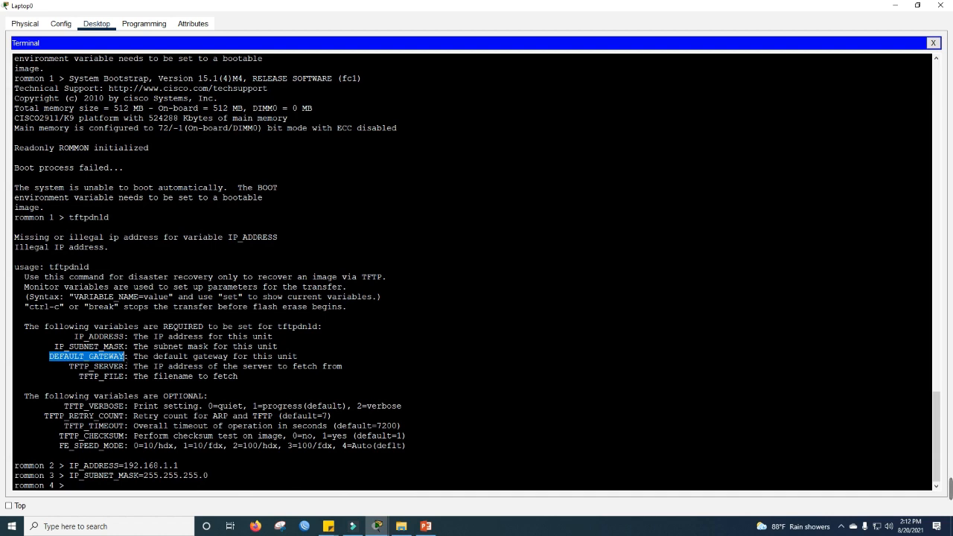
{"action": "right_click", "coordinate": [124, 357]}
{"action": "left_click", "coordinate": [145, 361]}
{"action": "left_click", "coordinate": [97, 493]}
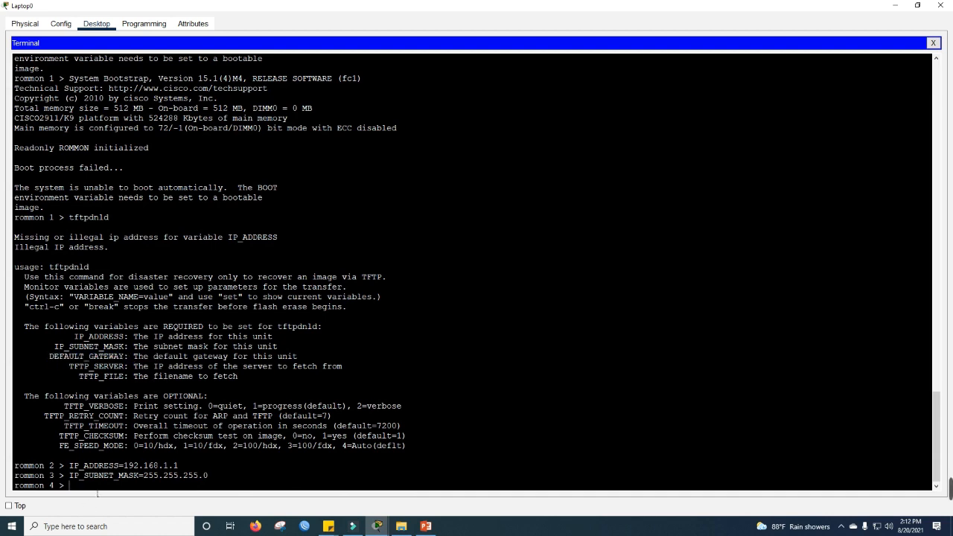
{"action": "right_click", "coordinate": [96, 493]}
{"action": "left_click", "coordinate": [116, 503]}
{"action": "type", "text": "="}
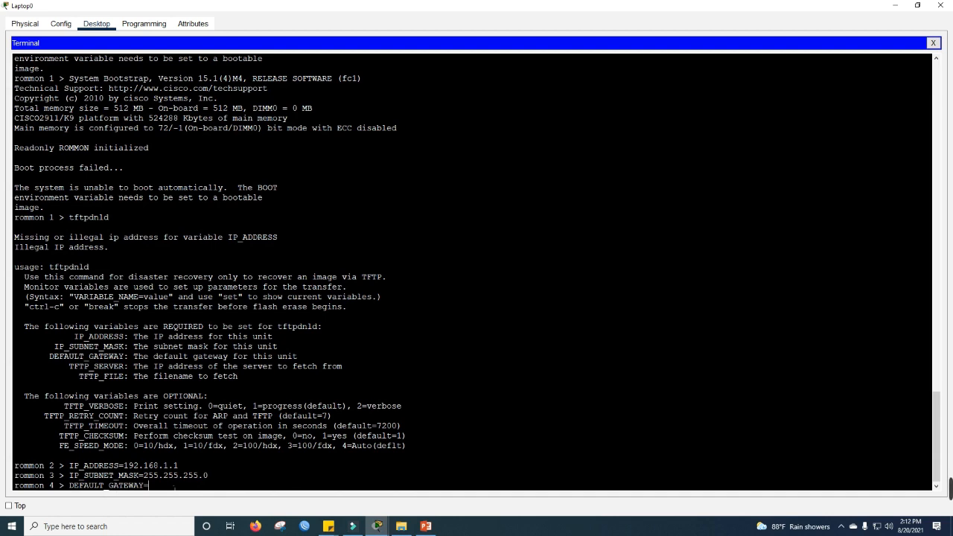
Step: Assign 192.168.1.2 as the default gateway, checking it against the server's address in the topology before submitting
{"action": "type", "text": "168"}
{"action": "key", "text": "BackSpace"}
{"action": "key", "text": "BackSpace"}
{"action": "type", "text": "92.168.1.2"}
{"action": "mouse_move", "coordinate": [377, 527]}
{"action": "left_click", "coordinate": [306, 495]}
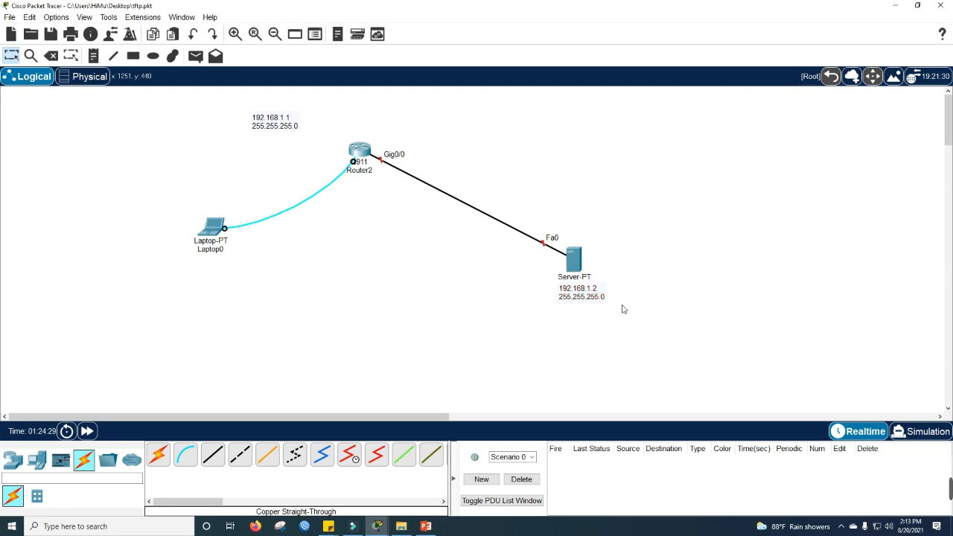
{"action": "mouse_move", "coordinate": [377, 526]}
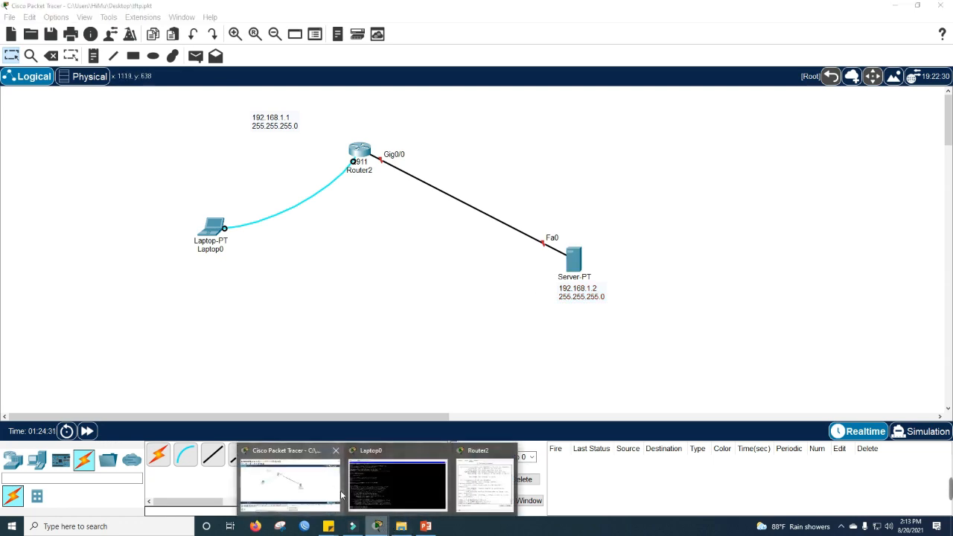
{"action": "left_click", "coordinate": [394, 485]}
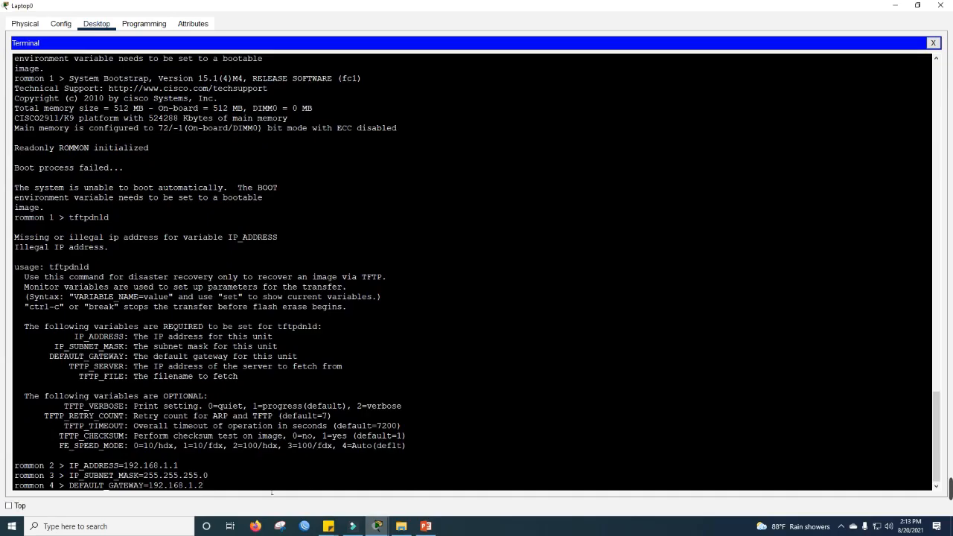
{"action": "key", "text": "Return"}
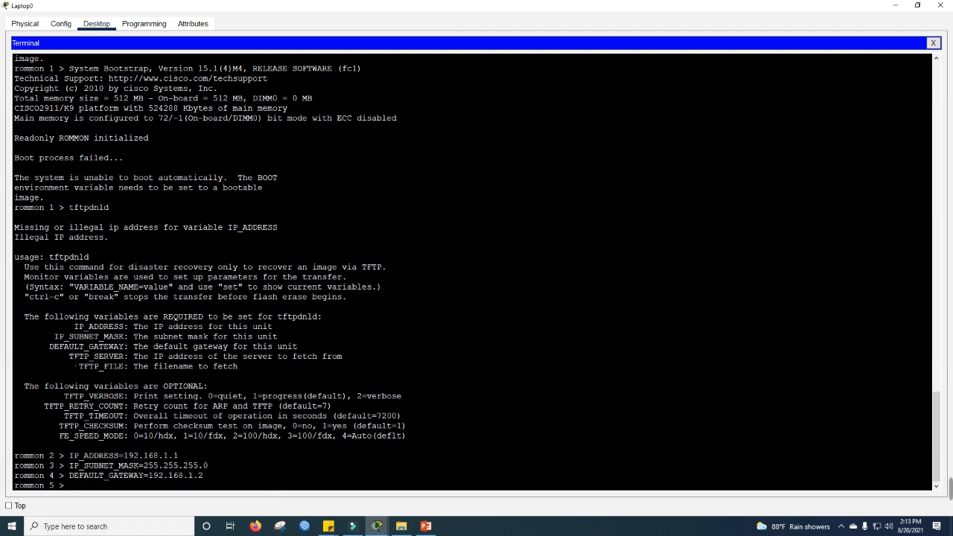
Step: Copy the TFTP_SERVER variable name from the usage text to the rommon prompt and set it to 192.168.1.2
{"action": "left_click_drag", "start_coordinate": [70, 355], "coordinate": [123, 356]}
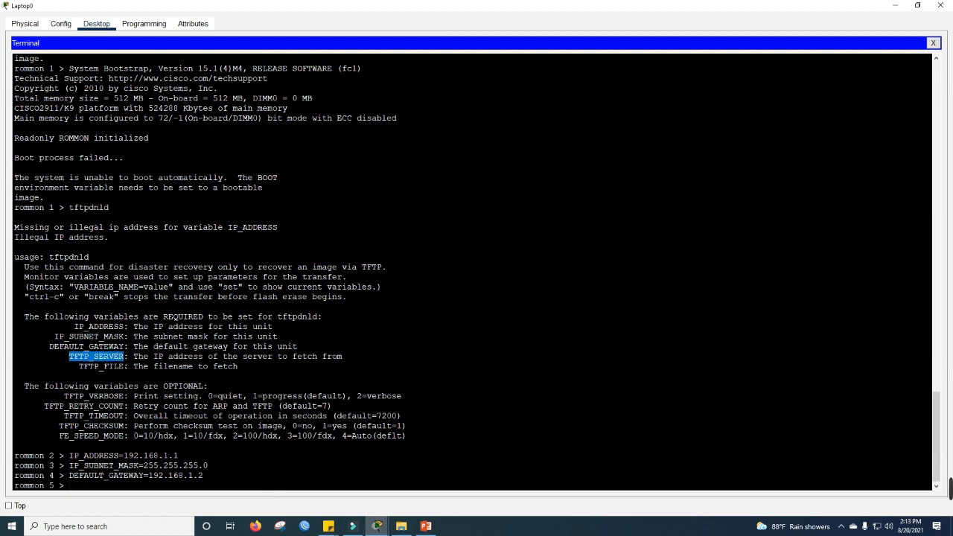
{"action": "right_click", "coordinate": [124, 356]}
{"action": "left_click", "coordinate": [139, 364]}
{"action": "left_click", "coordinate": [109, 486]}
{"action": "right_click", "coordinate": [110, 486]}
{"action": "left_click", "coordinate": [132, 501]}
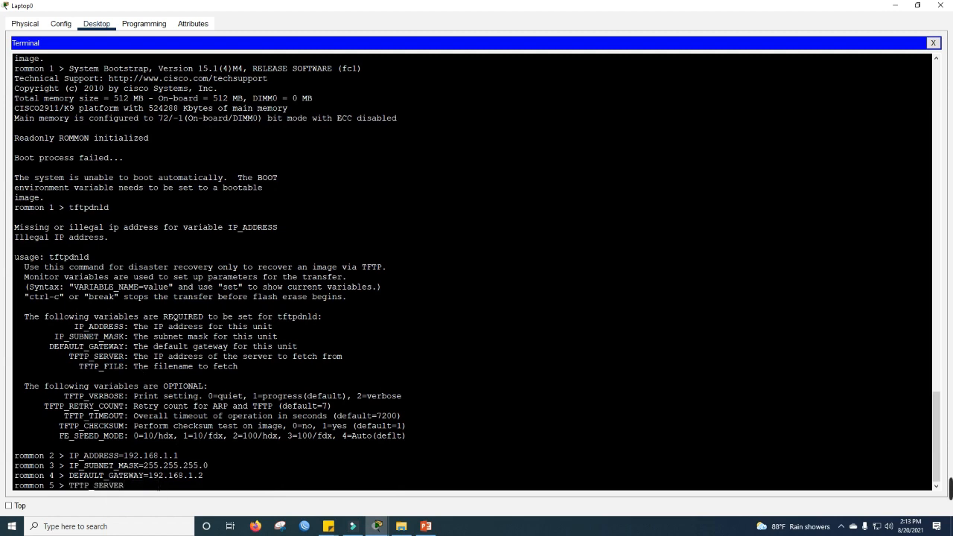
{"action": "type", "text": "=192.168.1.1"}
{"action": "key", "text": "BackSpace"}
{"action": "type", "text": "2"}
{"action": "key", "text": "Return"}
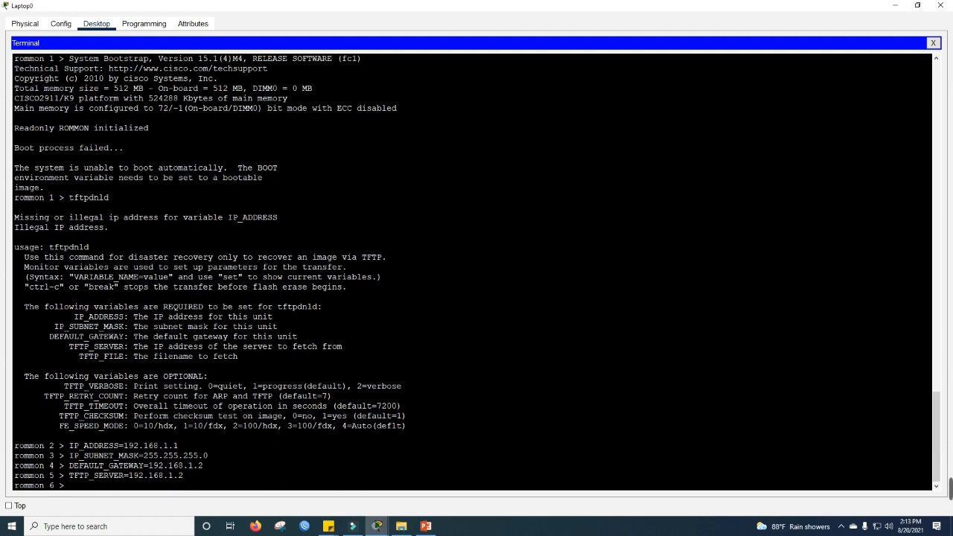
Step: Copy the TFTP_FILE variable name from the usage text to the rommon prompt and add the equals sign
{"action": "left_click_drag", "start_coordinate": [123, 356], "coordinate": [79, 357]}
{"action": "right_click", "coordinate": [97, 356]}
{"action": "left_click", "coordinate": [113, 362]}
{"action": "left_click", "coordinate": [115, 488]}
{"action": "right_click", "coordinate": [116, 490]}
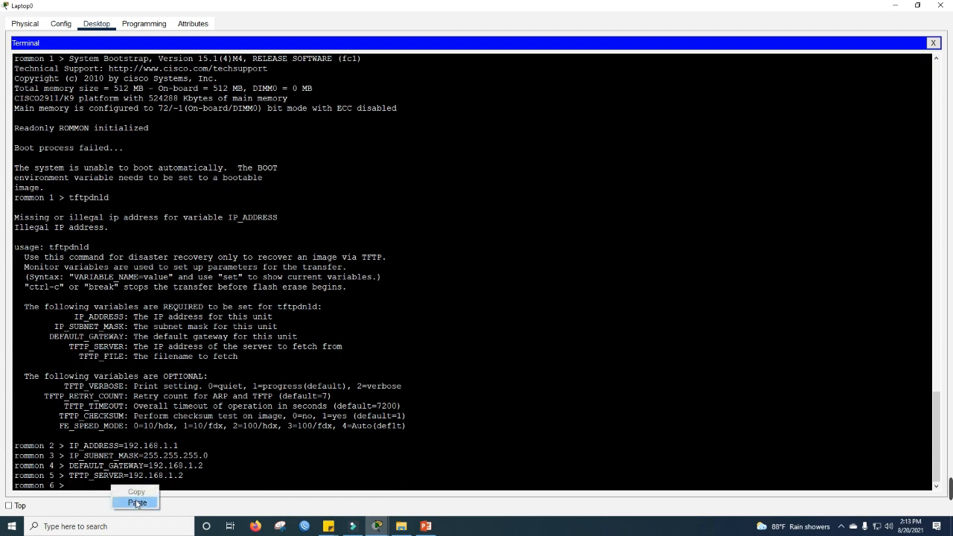
{"action": "left_click", "coordinate": [137, 502]}
{"action": "type", "text": "="}
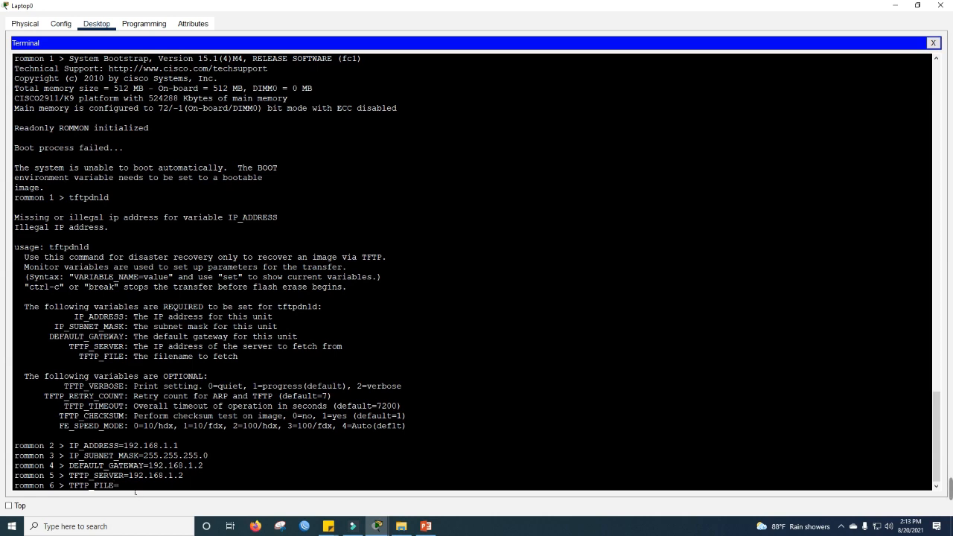
Step: Copy c2900-universalk9-mz.SPA.151-4.M4.bin from the sticky note and submit it as the TFTP_FILE value in Laptop0's terminal
{"action": "left_click", "coordinate": [329, 526]}
{"action": "left_click", "coordinate": [359, 485]}
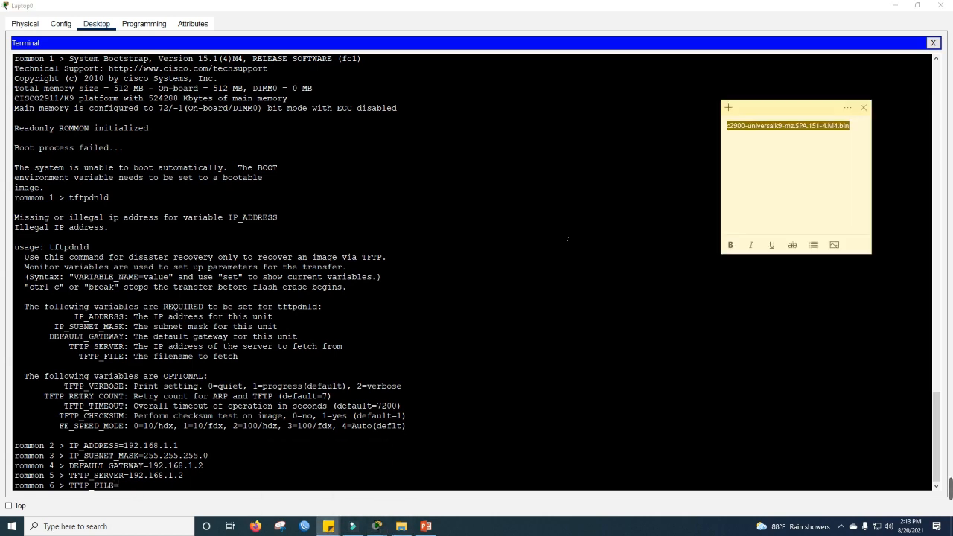
{"action": "left_click", "coordinate": [771, 132]}
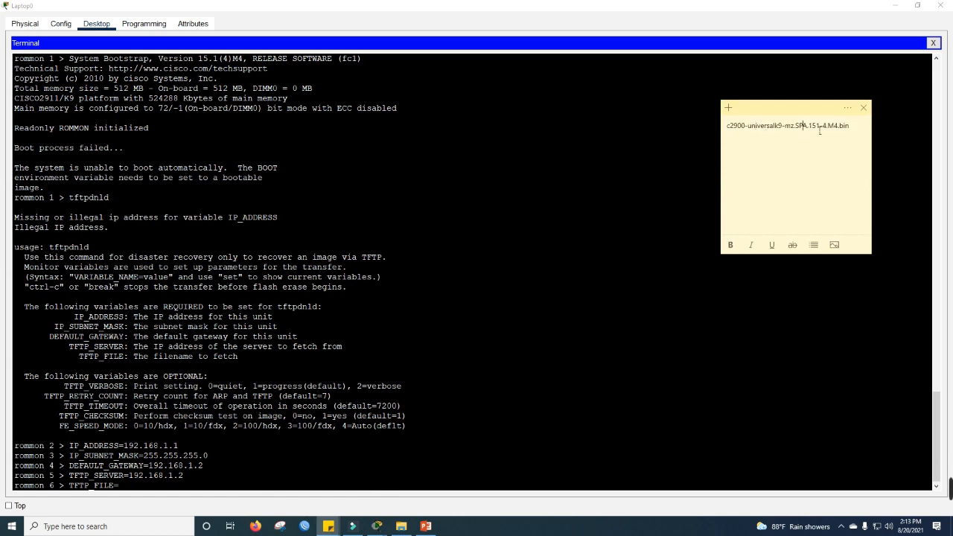
{"action": "left_click_drag", "start_coordinate": [850, 132], "coordinate": [733, 137]}
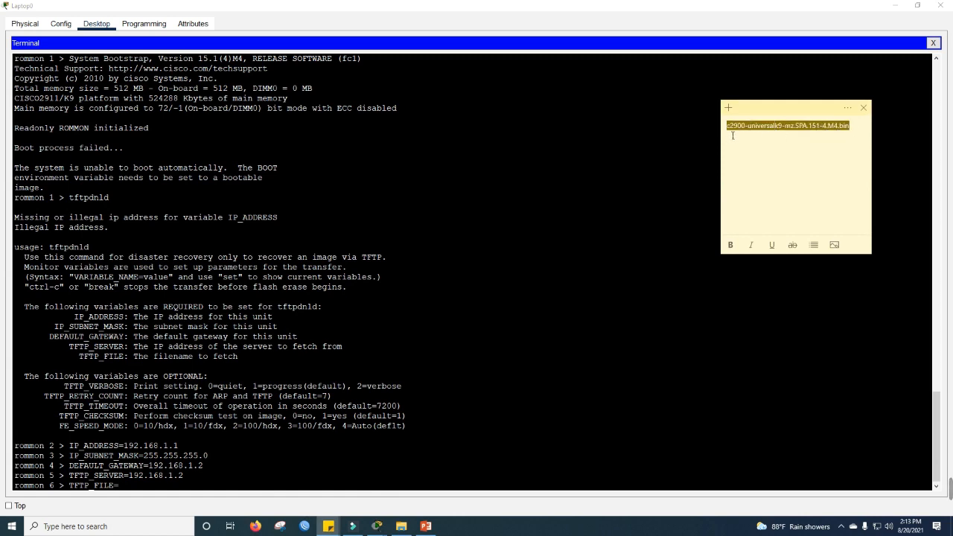
{"action": "right_click", "coordinate": [733, 135]}
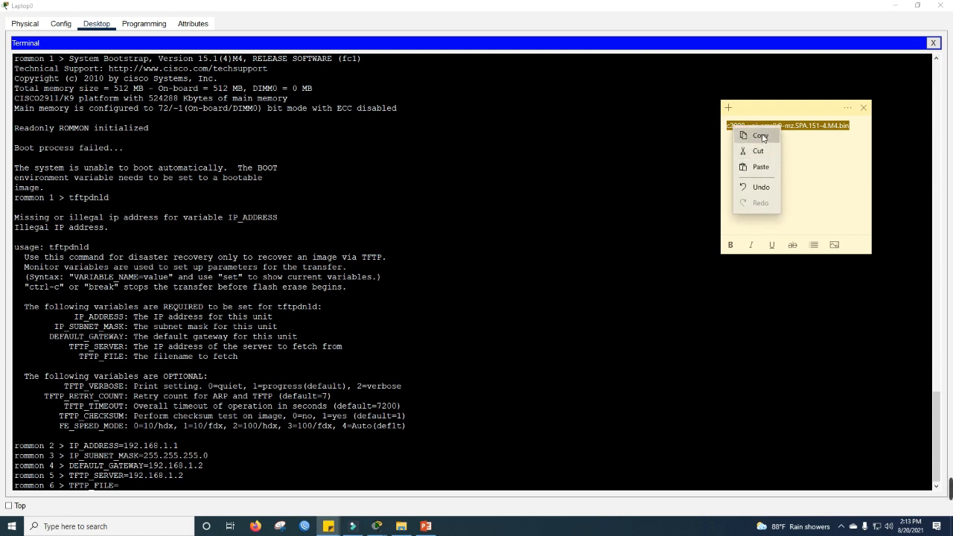
{"action": "left_click", "coordinate": [760, 136]}
{"action": "left_click", "coordinate": [128, 490]}
{"action": "right_click", "coordinate": [141, 488]}
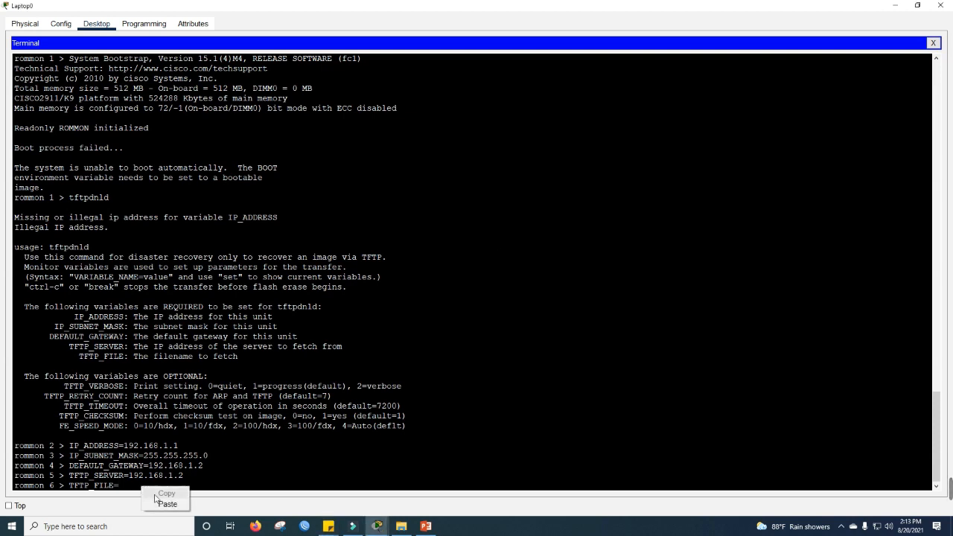
{"action": "left_click", "coordinate": [158, 506]}
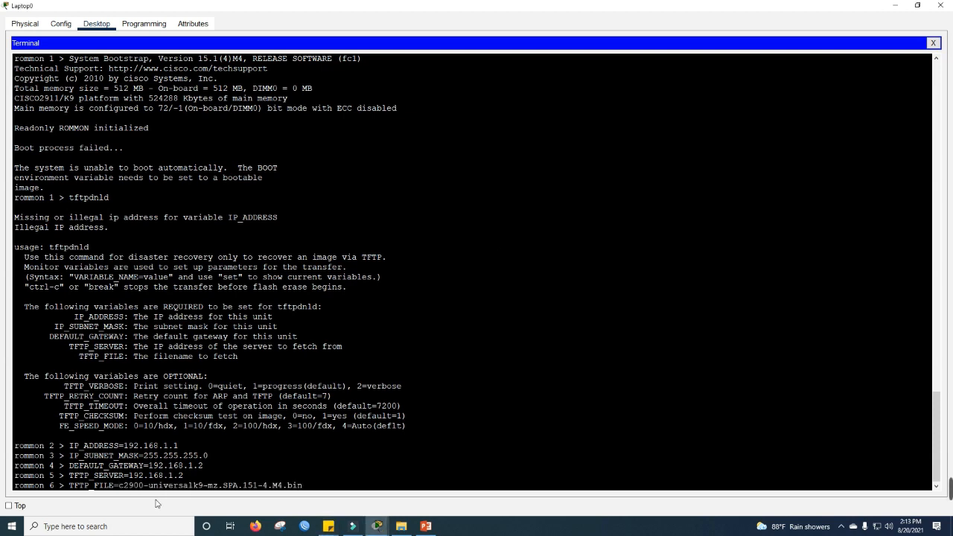
{"action": "key", "text": "Return"}
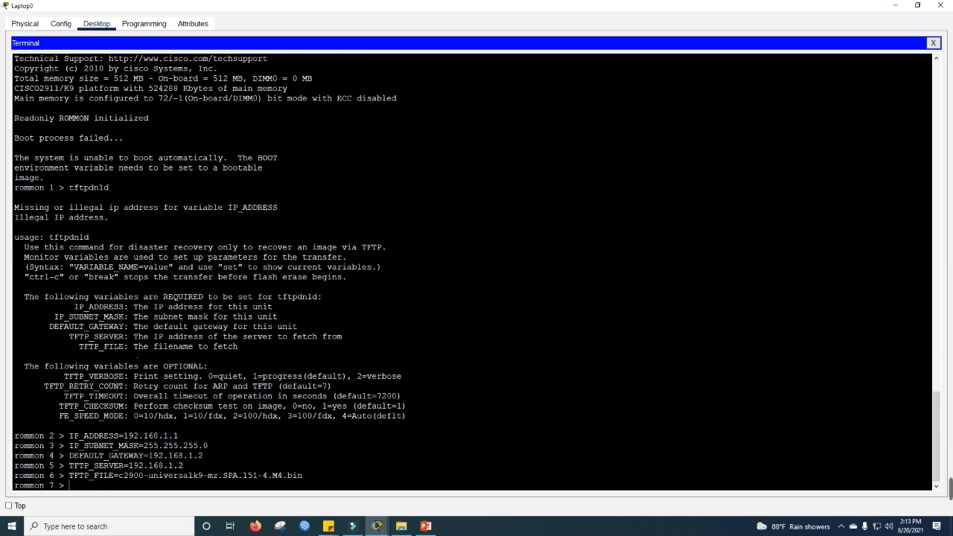
Step: List the configured ROMMON variables with set and run tftpdnld
{"action": "type", "text": "set"}
{"action": "key", "text": "Return"}
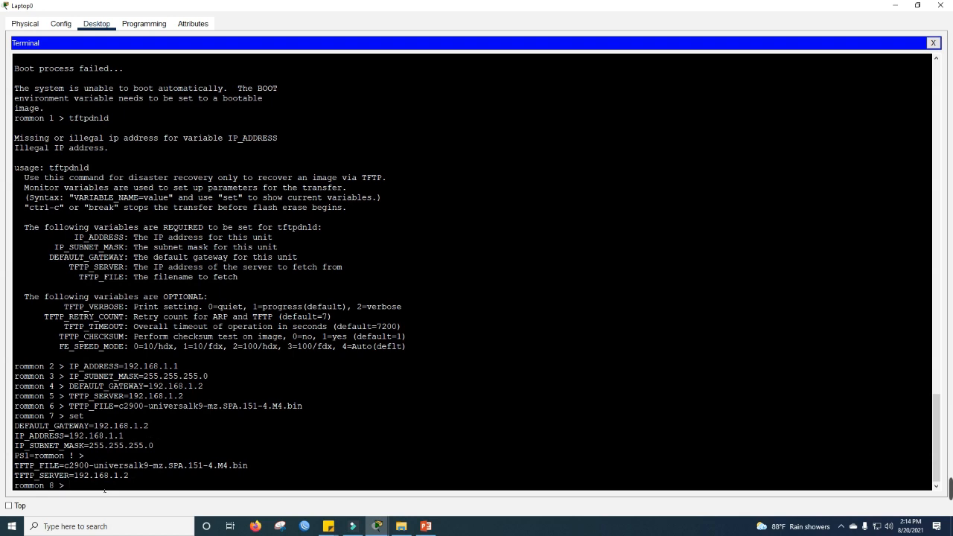
{"action": "type", "text": "tftpdnld"}
{"action": "key", "text": "Return"}
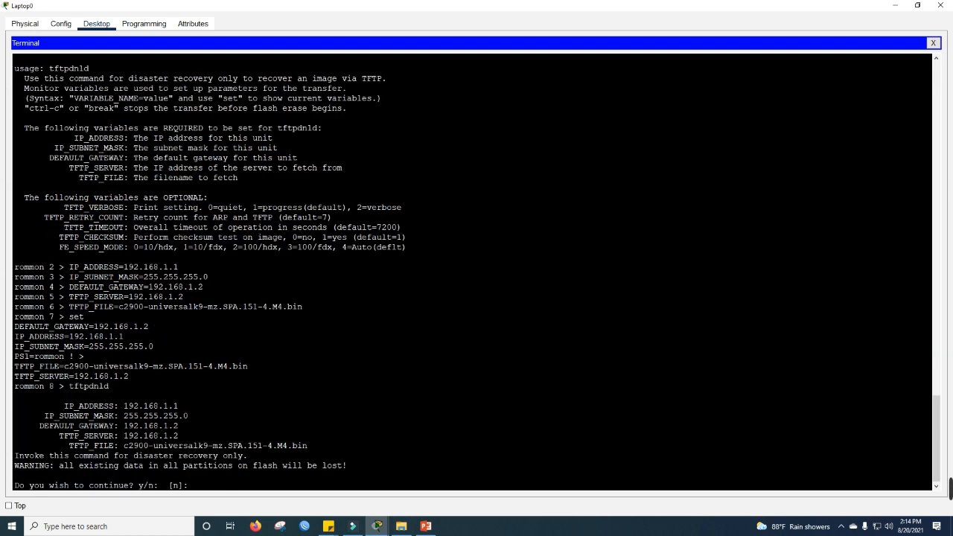
Step: Review the listed transfer parameters and answer y to start downloading the IOS image to flash
{"action": "left_click_drag", "start_coordinate": [59, 406], "coordinate": [320, 449]}
{"action": "left_click", "coordinate": [320, 448]}
{"action": "type", "text": "y"}
{"action": "key", "text": "Return"}
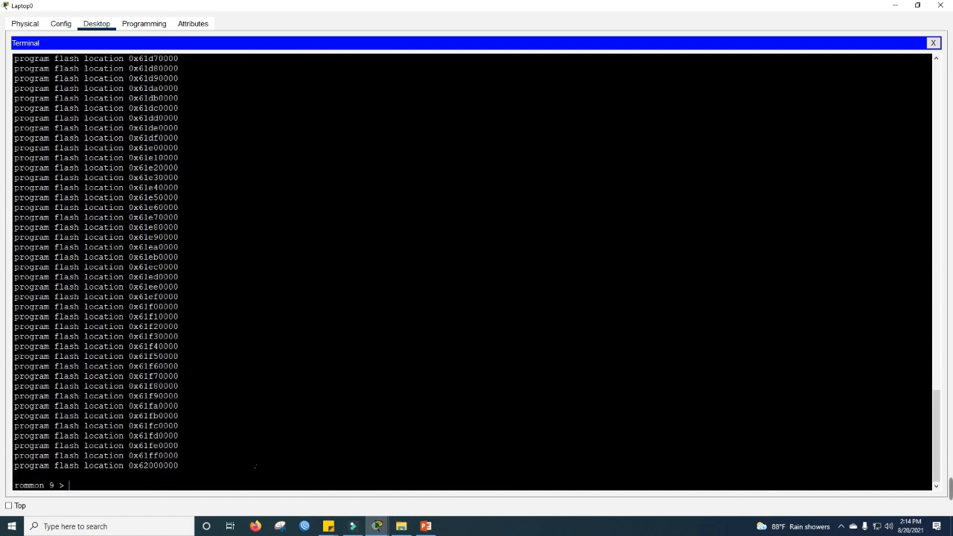
Step: Review the flash programming output and restart the router with reset, continuing to the Router> prompt
{"action": "scroll", "coordinate": [473, 272], "scroll_direction": "up", "scroll_amount": 20}
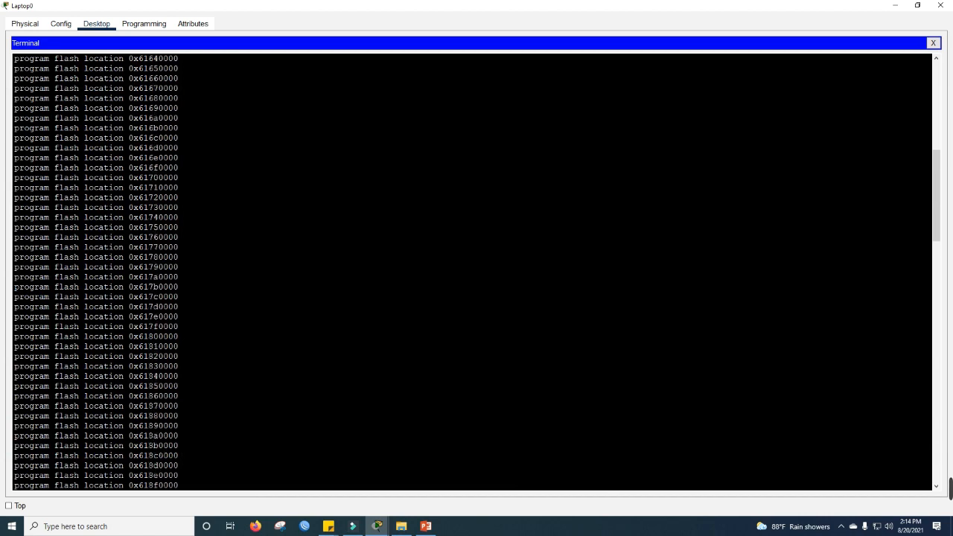
{"action": "scroll", "coordinate": [472, 272], "scroll_direction": "up", "scroll_amount": 2}
{"action": "scroll", "coordinate": [473, 272], "scroll_direction": "down", "scroll_amount": 20}
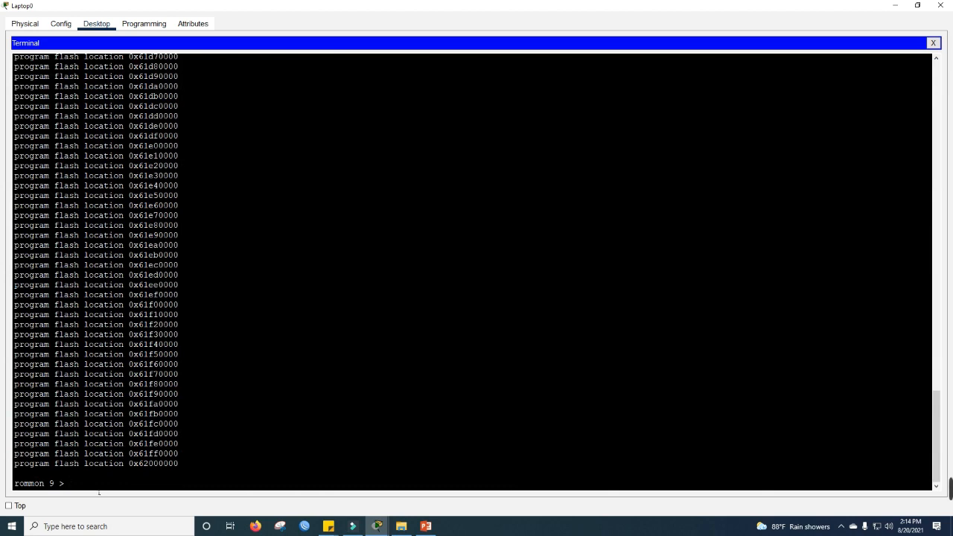
{"action": "type", "text": "reset"}
{"action": "key", "text": "Return"}
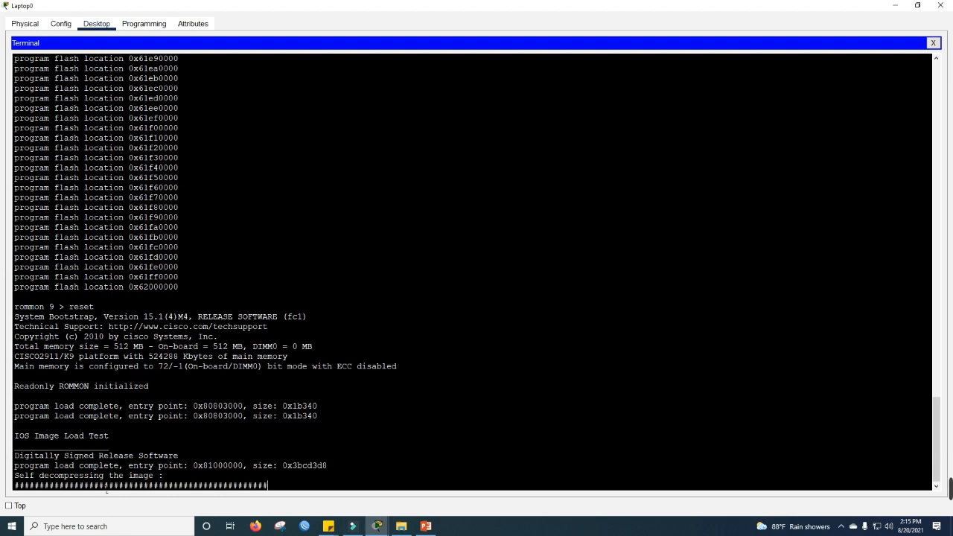
{"action": "key", "text": "Return"}
{"action": "key", "text": "Return"}
{"action": "key", "text": "Return"}
{"action": "key", "text": "Return"}
{"action": "key", "text": "Return"}
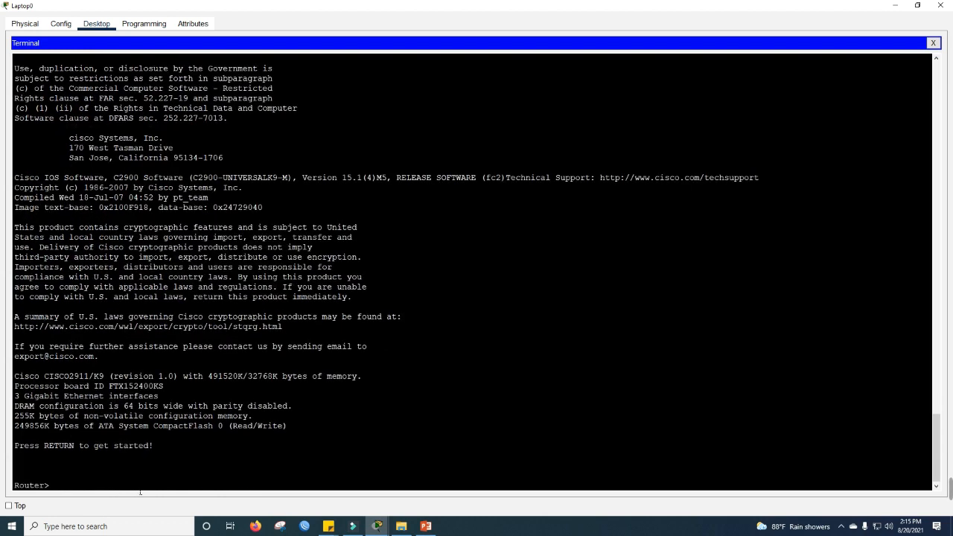
Step: Review the terminal output in Laptop0 from the rommon reset command through the IOS boot messages to the Router> prompt
{"action": "left_click_drag", "start_coordinate": [50, 446], "coordinate": [14, 446]}
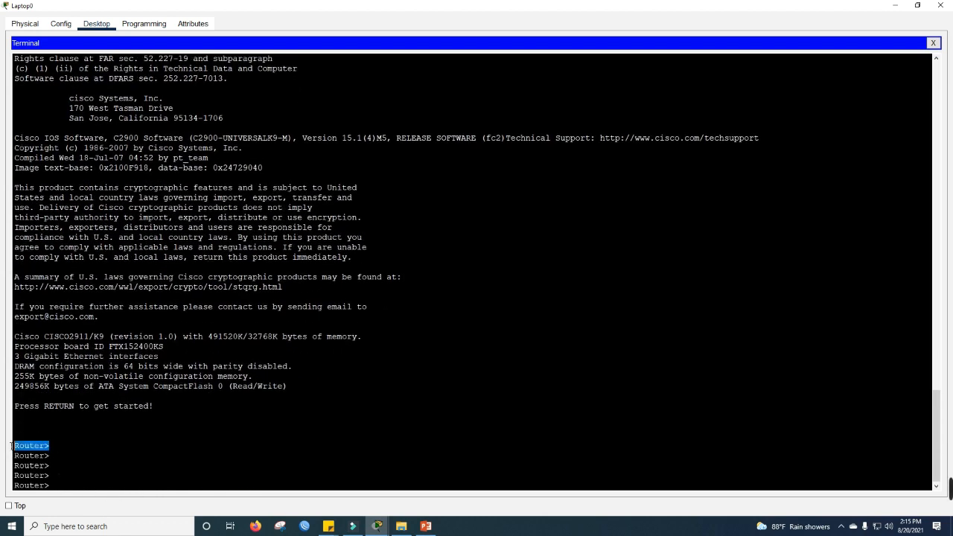
{"action": "scroll", "coordinate": [160, 283], "scroll_direction": "up", "scroll_amount": 12}
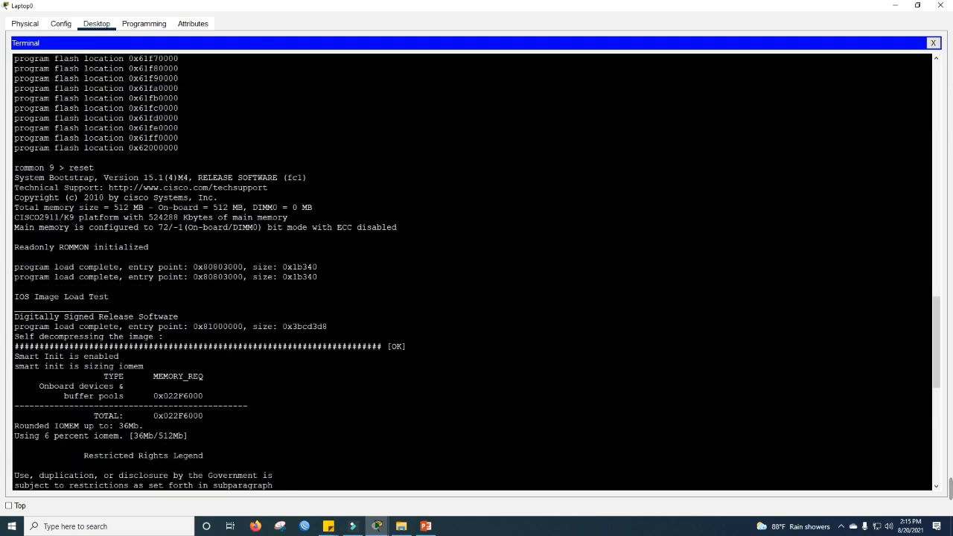
{"action": "scroll", "coordinate": [160, 284], "scroll_direction": "up", "scroll_amount": 12}
{"action": "scroll", "coordinate": [160, 284], "scroll_direction": "down", "scroll_amount": 20}
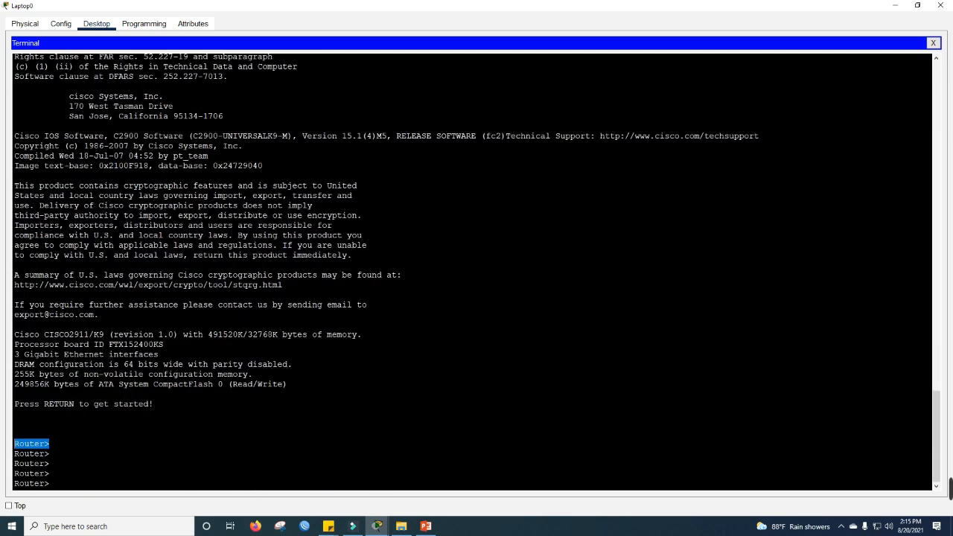
{"action": "scroll", "coordinate": [477, 271], "scroll_direction": "up", "scroll_amount": 12}
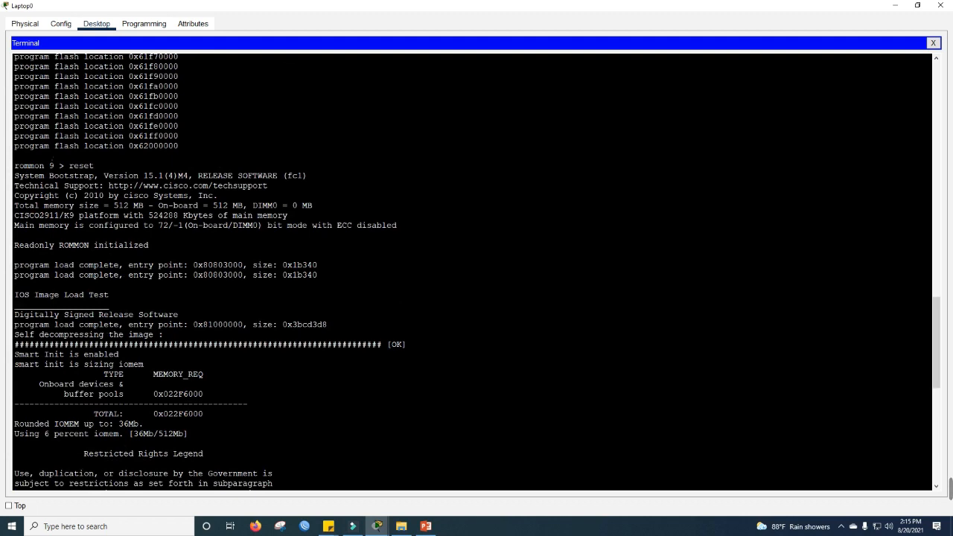
{"action": "left_click_drag", "start_coordinate": [95, 165], "coordinate": [14, 165]}
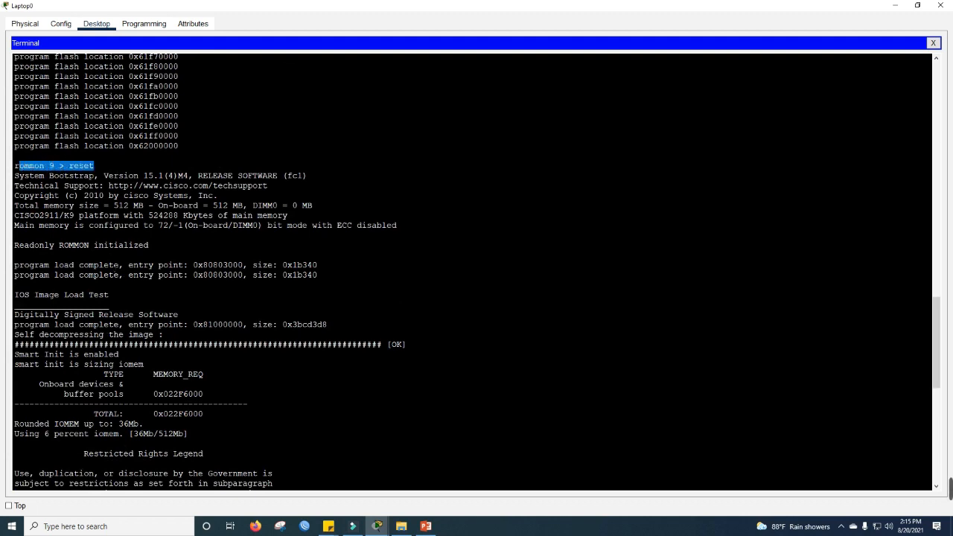
{"action": "scroll", "coordinate": [14, 166], "scroll_direction": "down", "scroll_amount": 15}
{"action": "left_click_drag", "start_coordinate": [50, 483], "coordinate": [3, 451]}
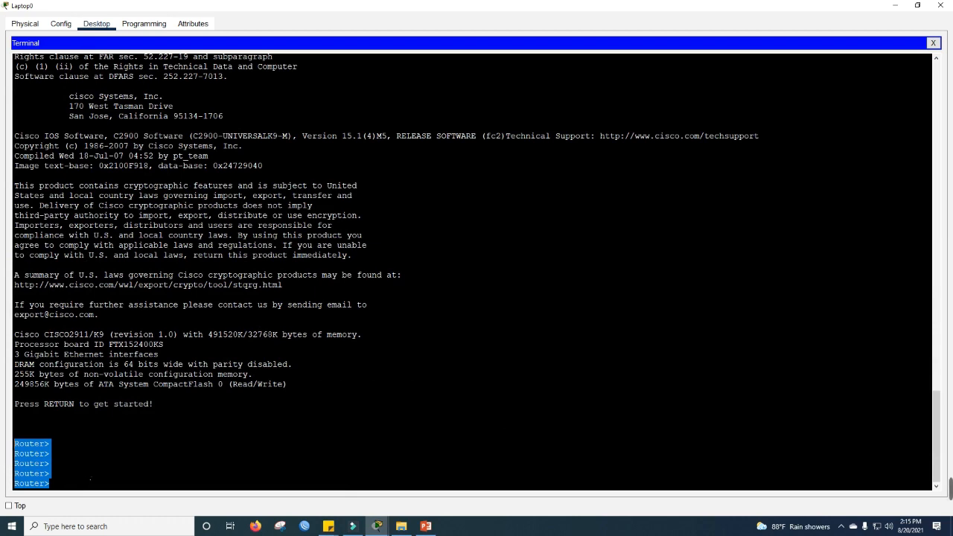
{"action": "left_click", "coordinate": [97, 489]}
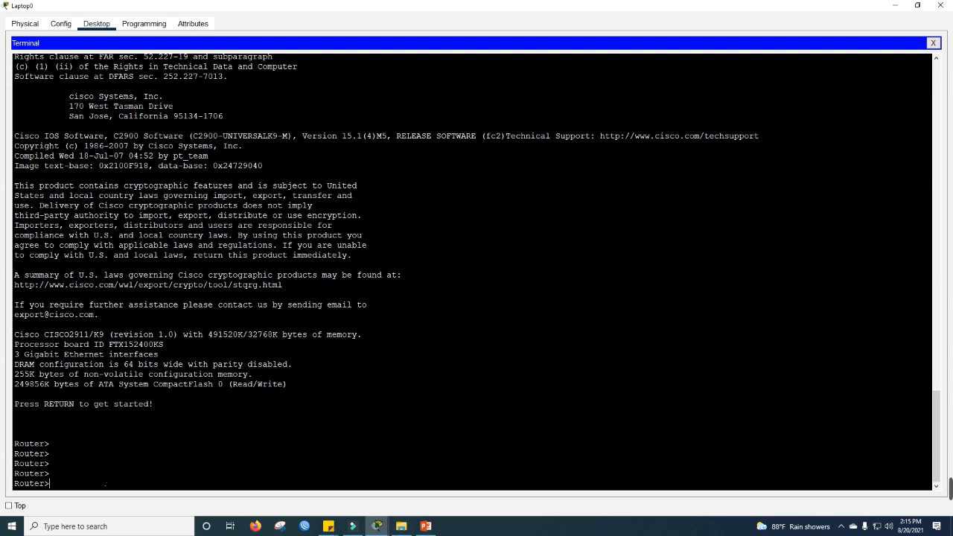
{"action": "scroll", "coordinate": [108, 484], "scroll_direction": "up", "scroll_amount": 20}
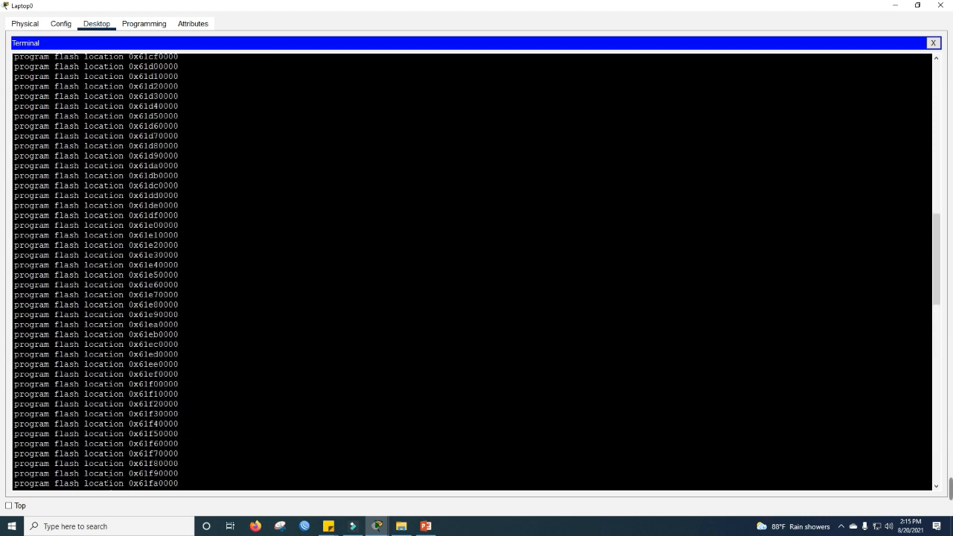
{"action": "scroll", "coordinate": [84, 465], "scroll_direction": "down", "scroll_amount": 20}
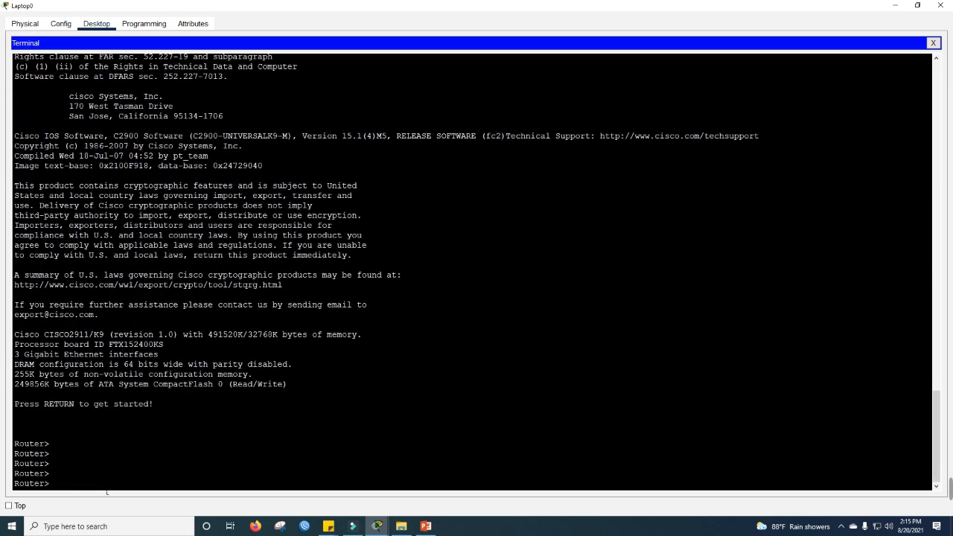
{"action": "left_click_drag", "start_coordinate": [86, 483], "coordinate": [15, 471]}
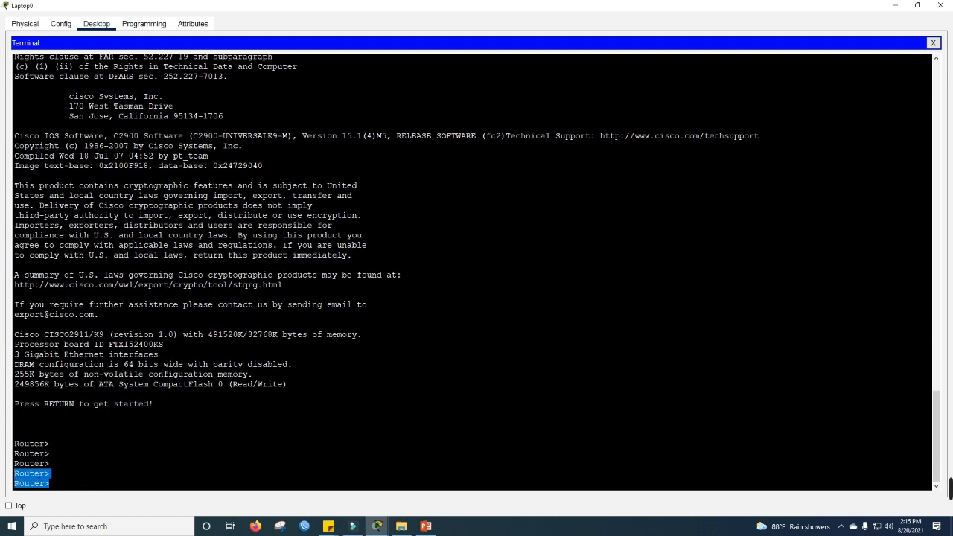
{"action": "left_click", "coordinate": [41, 482]}
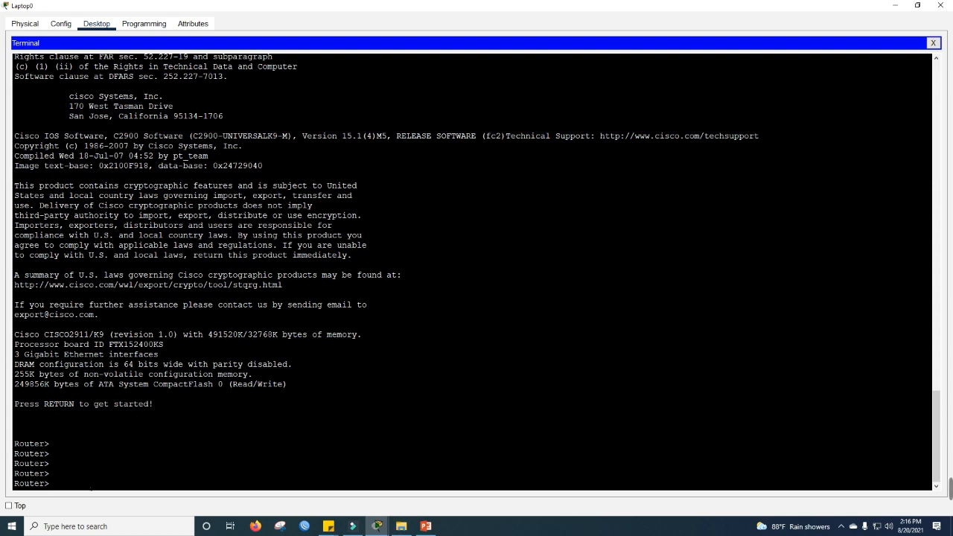
{"action": "scroll", "coordinate": [91, 486], "scroll_direction": "up", "scroll_amount": 2}
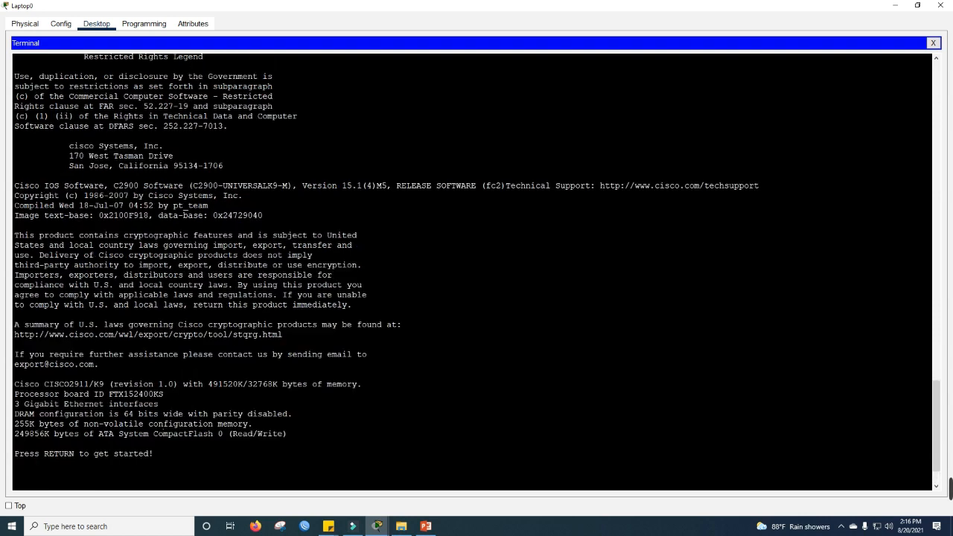
{"action": "scroll", "coordinate": [159, 472], "scroll_direction": "down", "scroll_amount": 2}
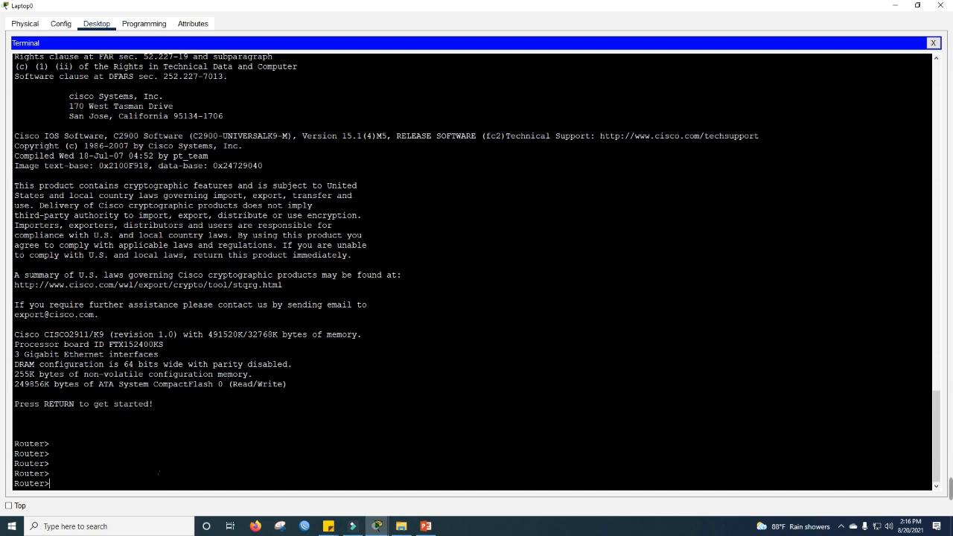
{"action": "mouse_move", "coordinate": [950, 489]}
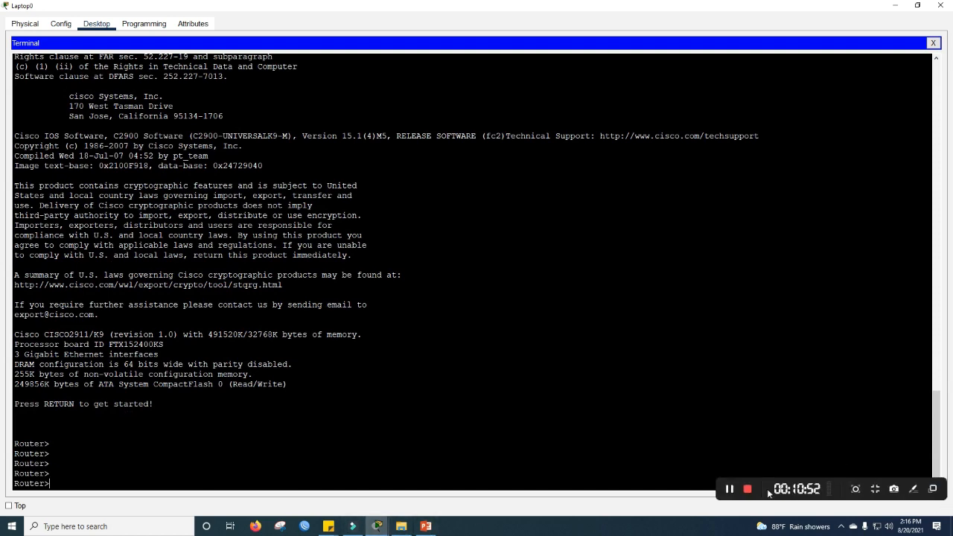
{"action": "left_click", "coordinate": [747, 489]}
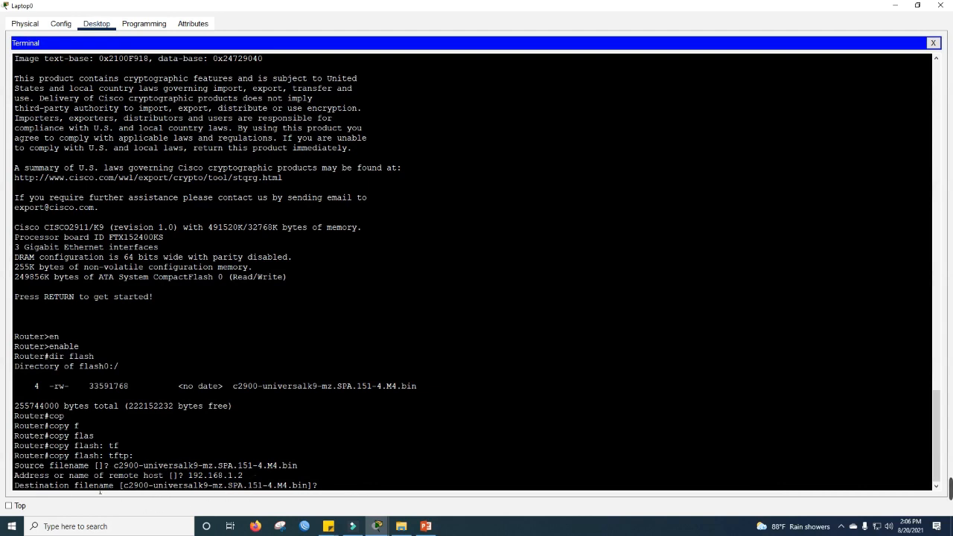
Step: Accept the default destination filename c2900-universalk9-mz.SPA.151-4.M4.bin to copy the IOS image from flash to the TFTP server at 192.168.1.2
{"action": "left_click_drag", "start_coordinate": [123, 485], "coordinate": [322, 492]}
{"action": "left_click", "coordinate": [369, 492]}
{"action": "key", "text": "Return"}
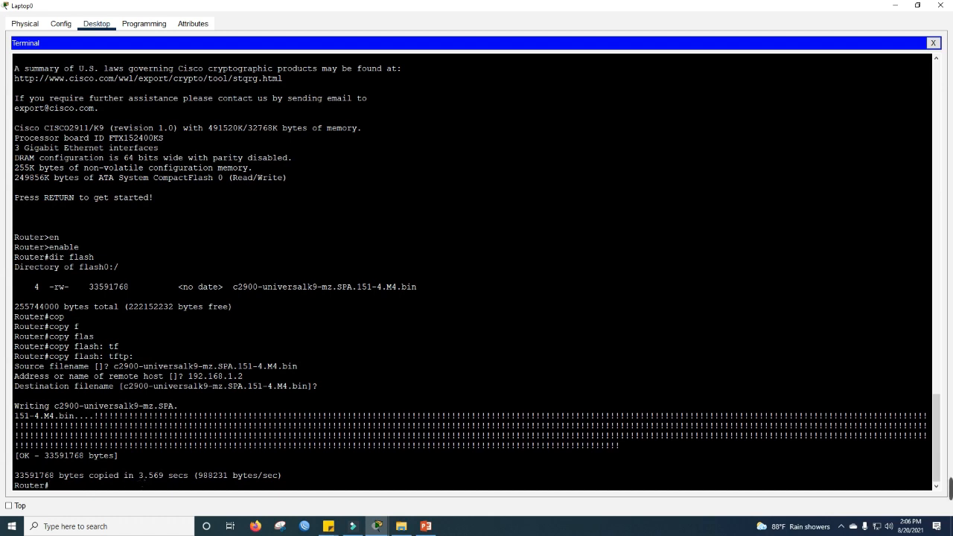
{"action": "left_click_drag", "start_coordinate": [139, 477], "coordinate": [204, 476]}
{"action": "left_click", "coordinate": [126, 492]}
Step: Check Server0's TFTP file list for c2900-universalk9-mz.SPA.151-4.M4.bin, comparing it with the name on the sticky note
{"action": "left_click", "coordinate": [365, 528]}
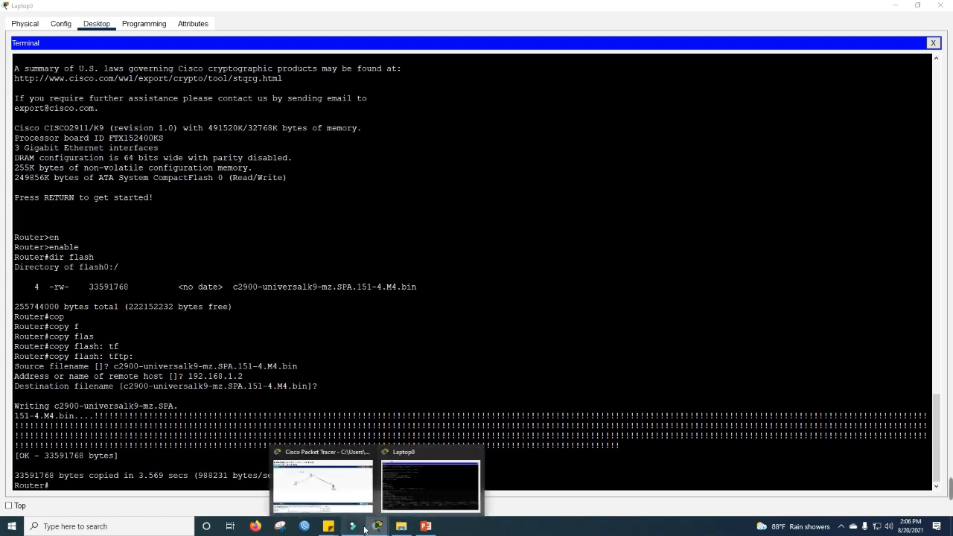
{"action": "left_click", "coordinate": [339, 488]}
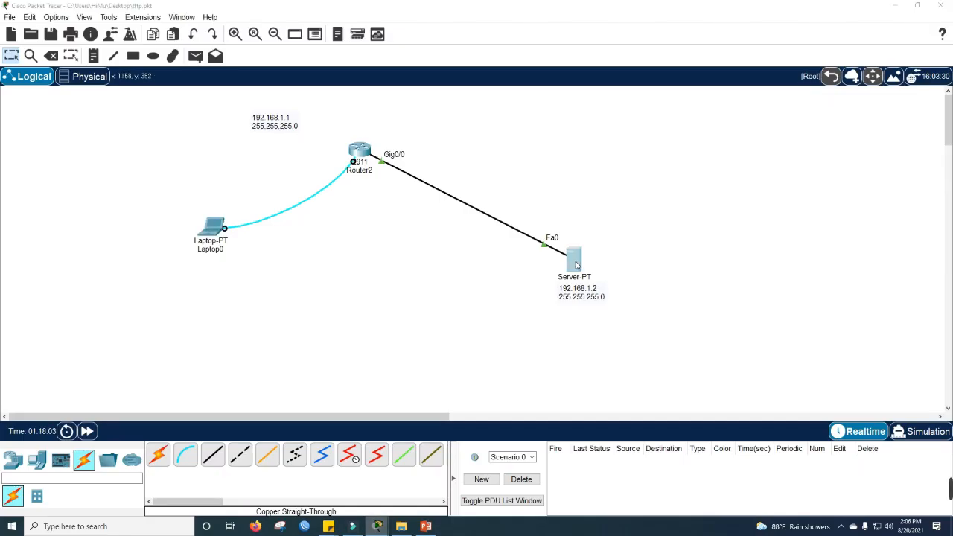
{"action": "left_click", "coordinate": [575, 264]}
{"action": "left_click", "coordinate": [350, 176]}
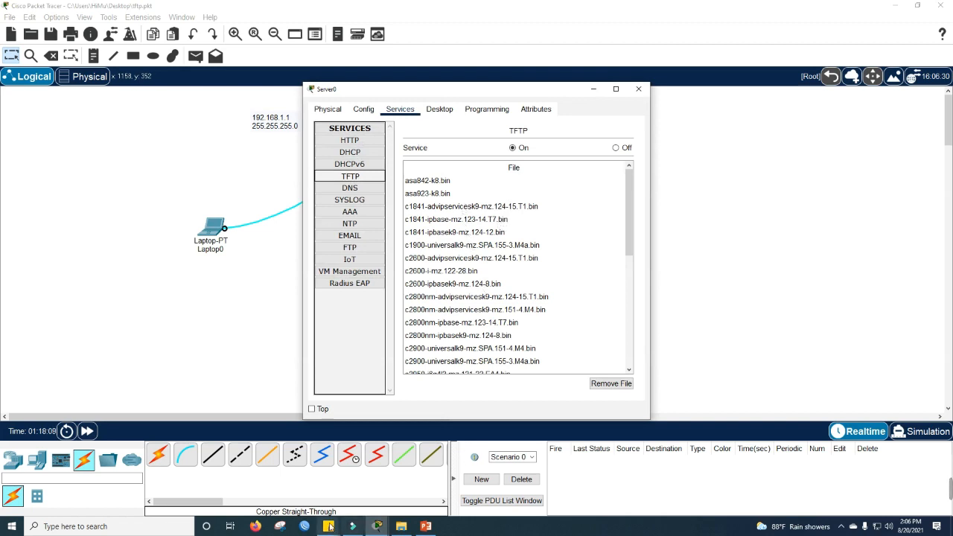
{"action": "left_click", "coordinate": [355, 480]}
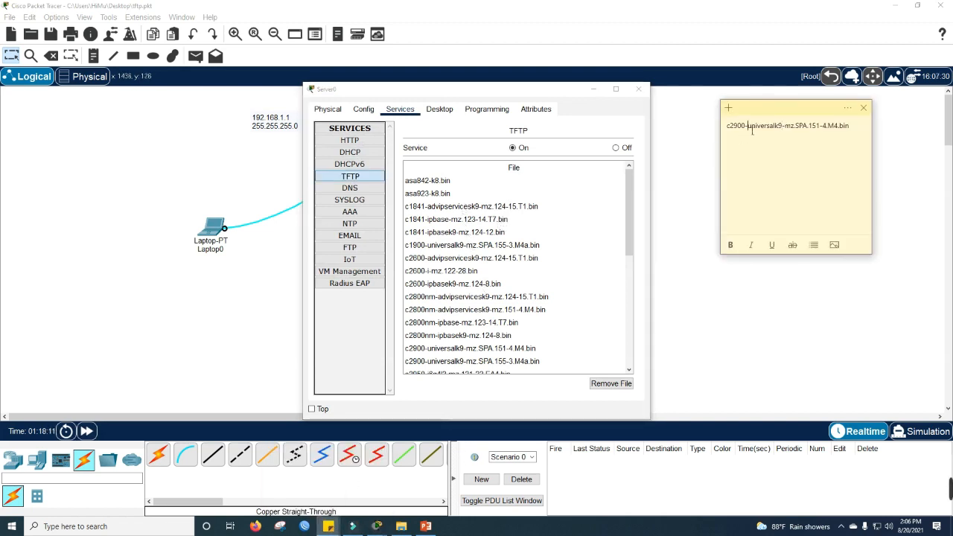
{"action": "mouse_move", "coordinate": [750, 130]}
{"action": "left_mouse_down"}
{"action": "mouse_move", "coordinate": [728, 130]}
{"action": "mouse_move", "coordinate": [748, 131]}
{"action": "left_mouse_up"}
{"action": "left_click", "coordinate": [781, 130]}
{"action": "left_click", "coordinate": [497, 339]}
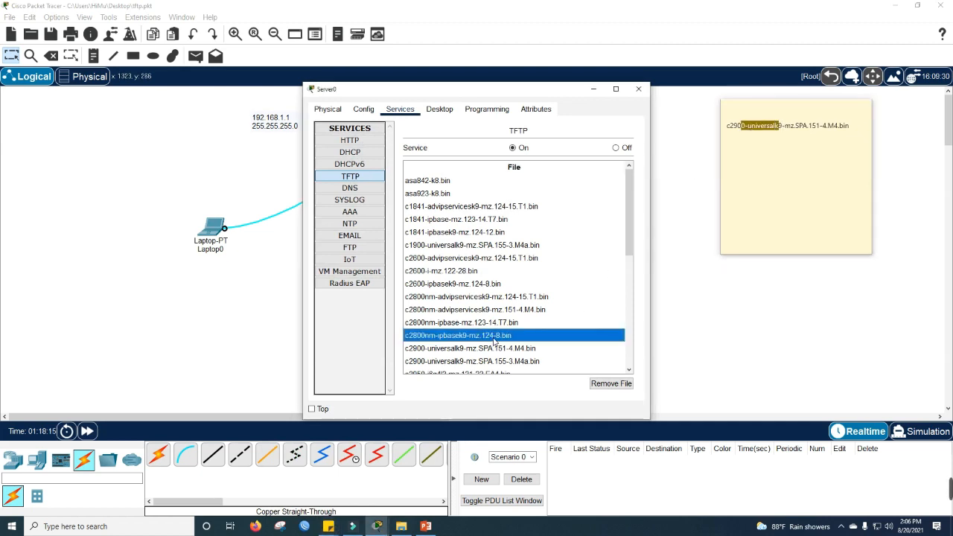
{"action": "left_click", "coordinate": [476, 350]}
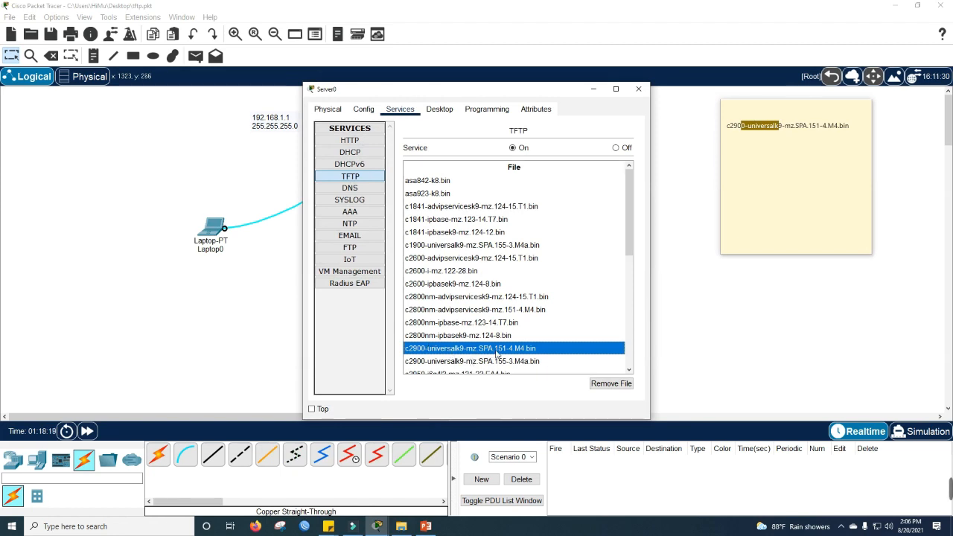
{"action": "left_click", "coordinate": [638, 89]}
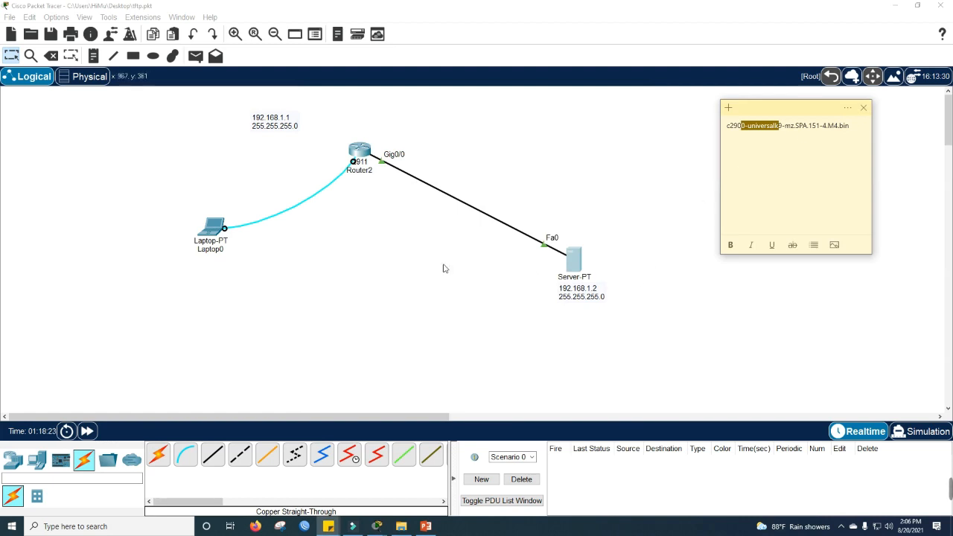
Step: Examine the laptop, router and server in the logical topology, including Router2's physical device view
{"action": "left_click_drag", "start_coordinate": [434, 228], "coordinate": [649, 304]}
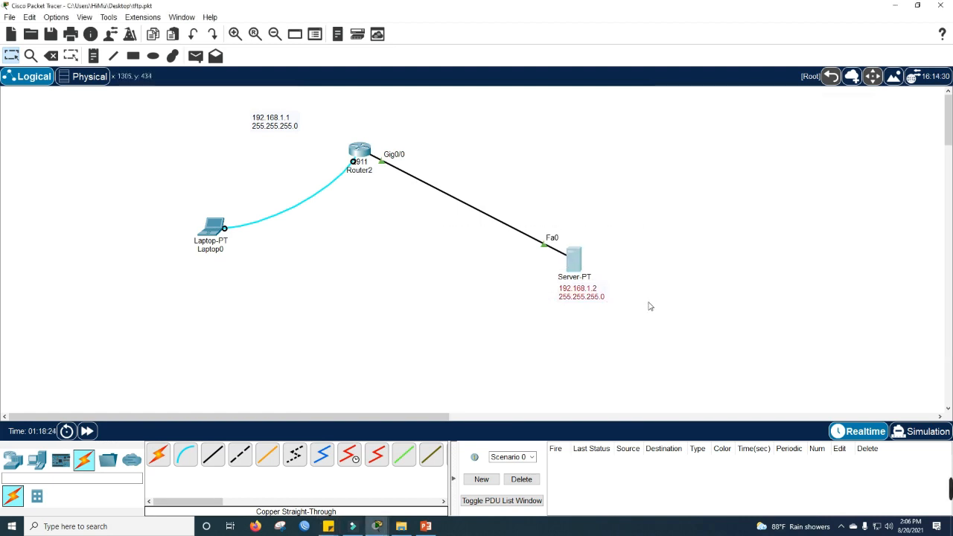
{"action": "left_click", "coordinate": [605, 331]}
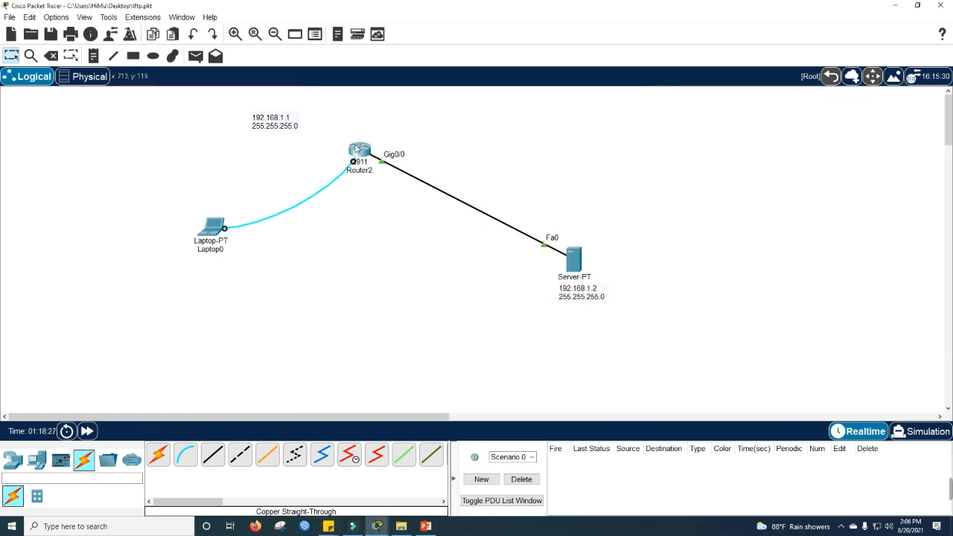
{"action": "left_click", "coordinate": [359, 149]}
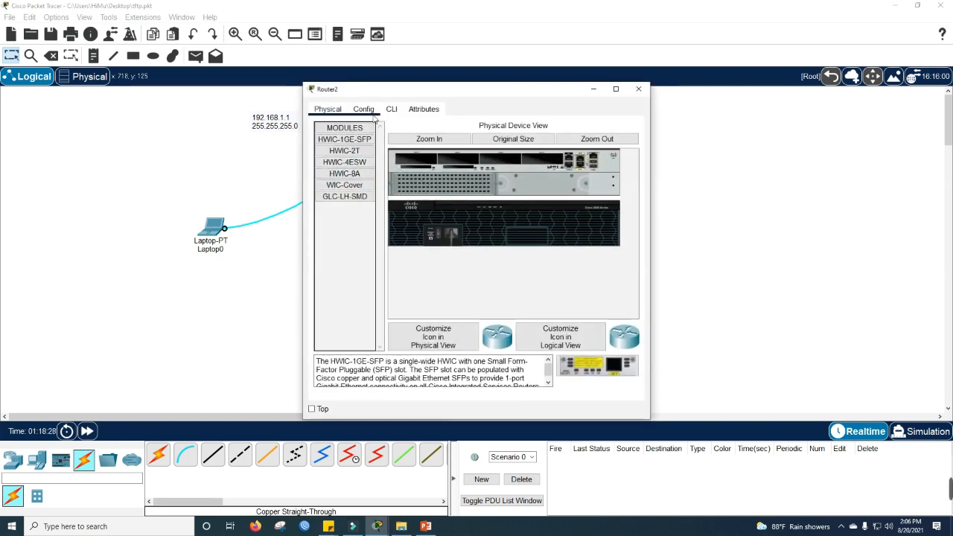
{"action": "left_click", "coordinate": [616, 89]}
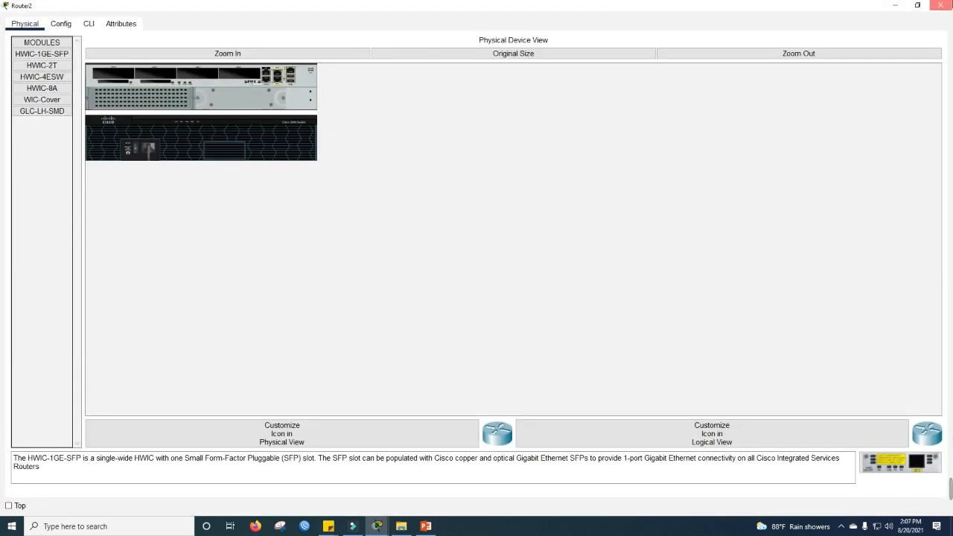
{"action": "left_click", "coordinate": [940, 5]}
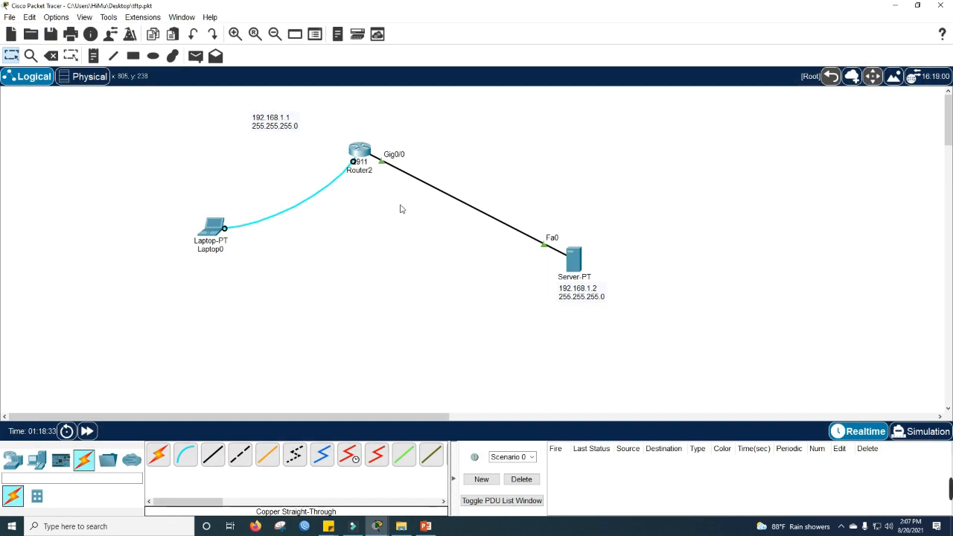
{"action": "left_click_drag", "start_coordinate": [229, 122], "coordinate": [622, 355]}
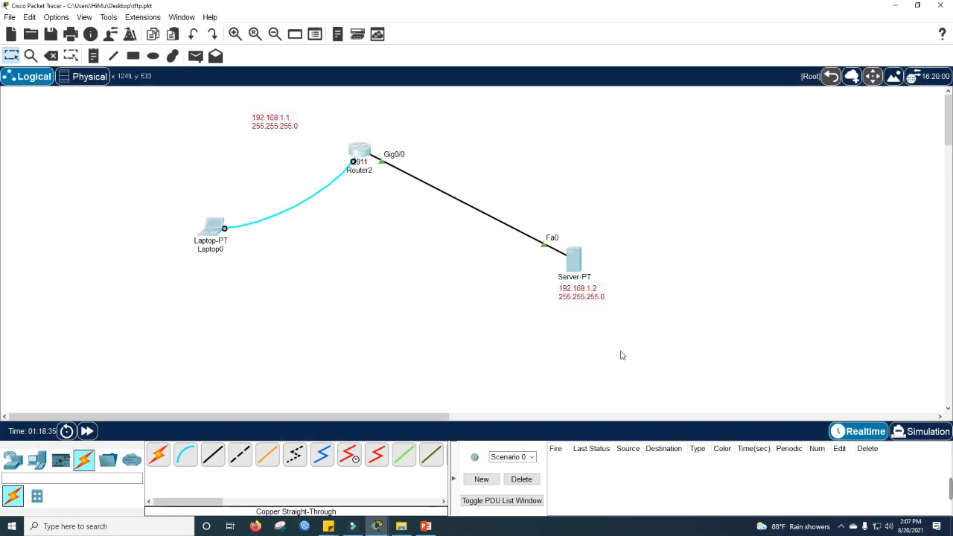
{"action": "left_click", "coordinate": [622, 355]}
{"action": "left_click_drag", "start_coordinate": [341, 118], "coordinate": [383, 188]}
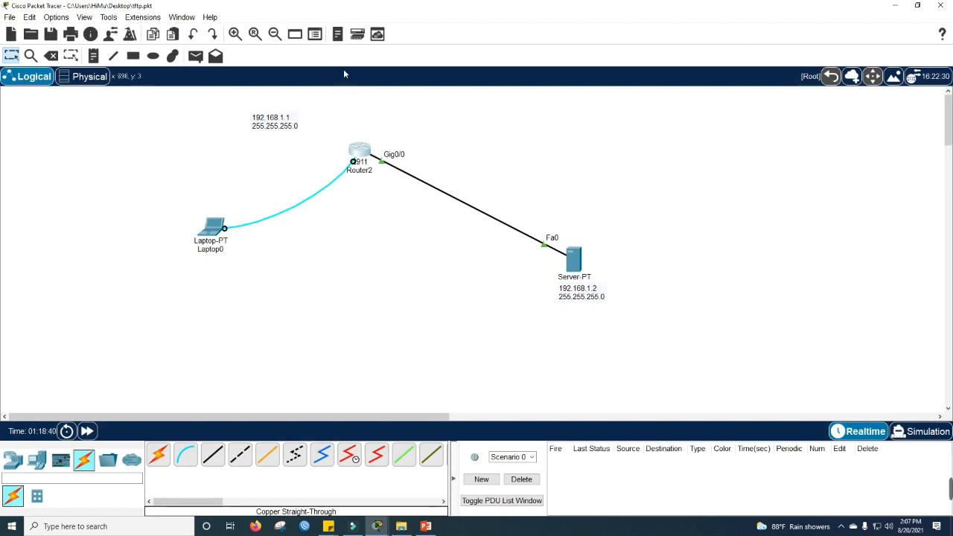
{"action": "left_click_drag", "start_coordinate": [340, 113], "coordinate": [381, 201]}
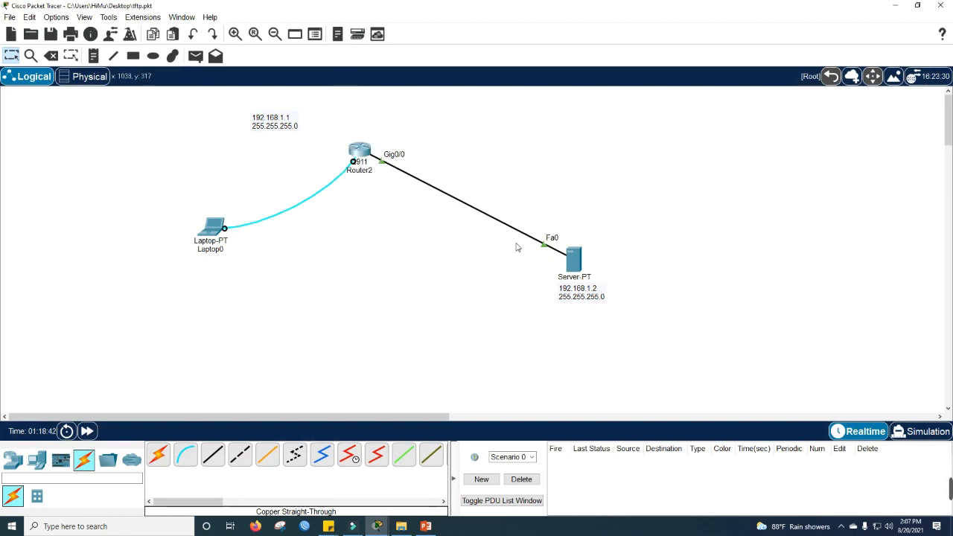
{"action": "left_click_drag", "start_coordinate": [529, 202], "coordinate": [624, 336]}
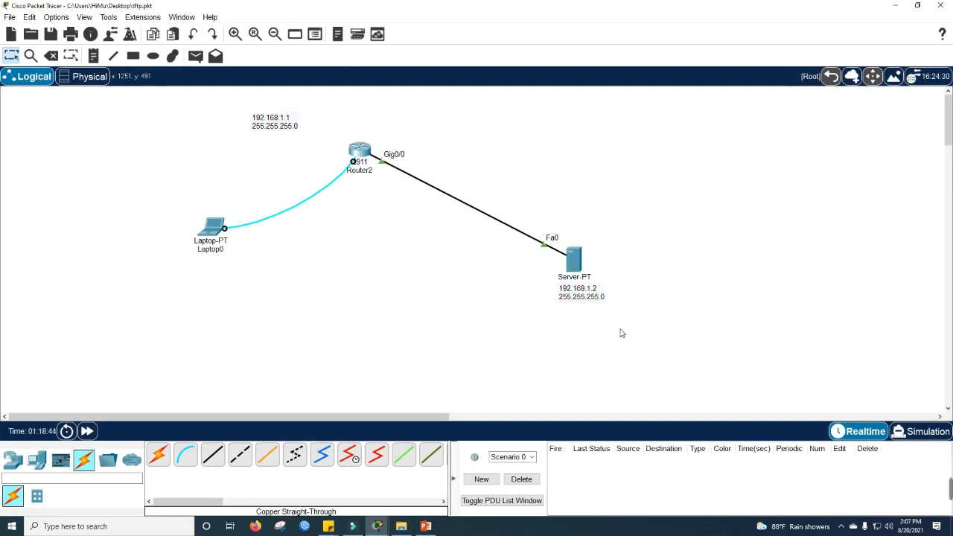
{"action": "left_click", "coordinate": [358, 150]}
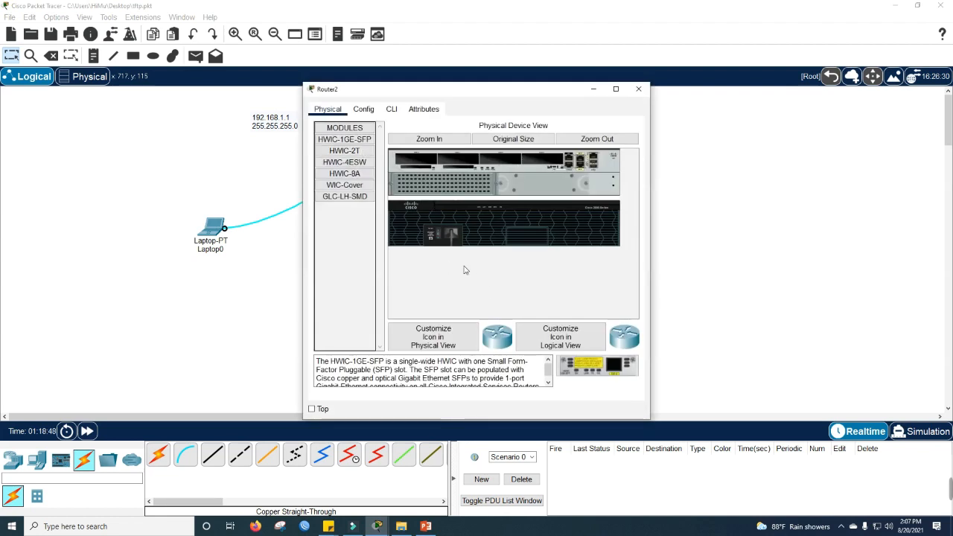
{"action": "left_click", "coordinate": [633, 93]}
Step: Return to Laptop0's terminal and check the router prompt below the TFTP copy output
{"action": "left_click", "coordinate": [214, 227]}
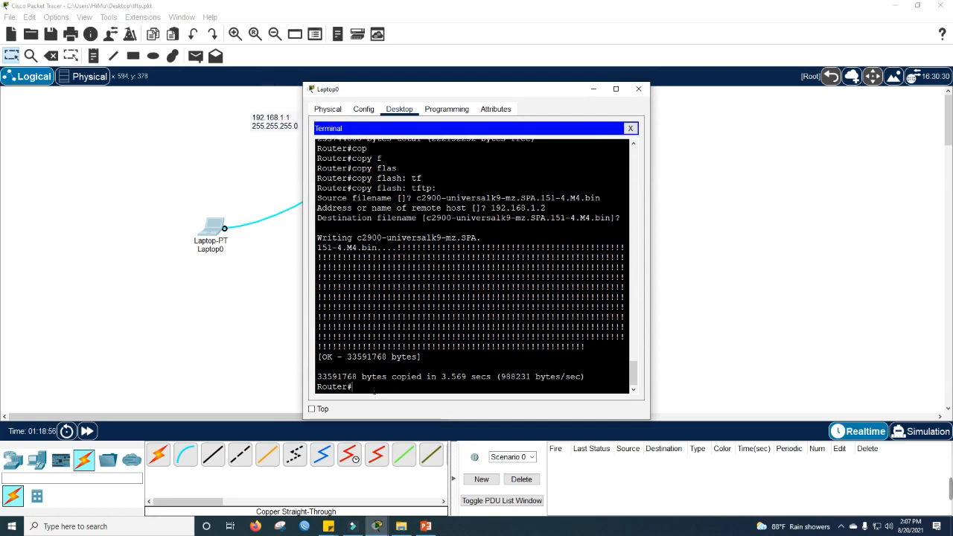
{"action": "left_click_drag", "start_coordinate": [374, 391], "coordinate": [316, 387]}
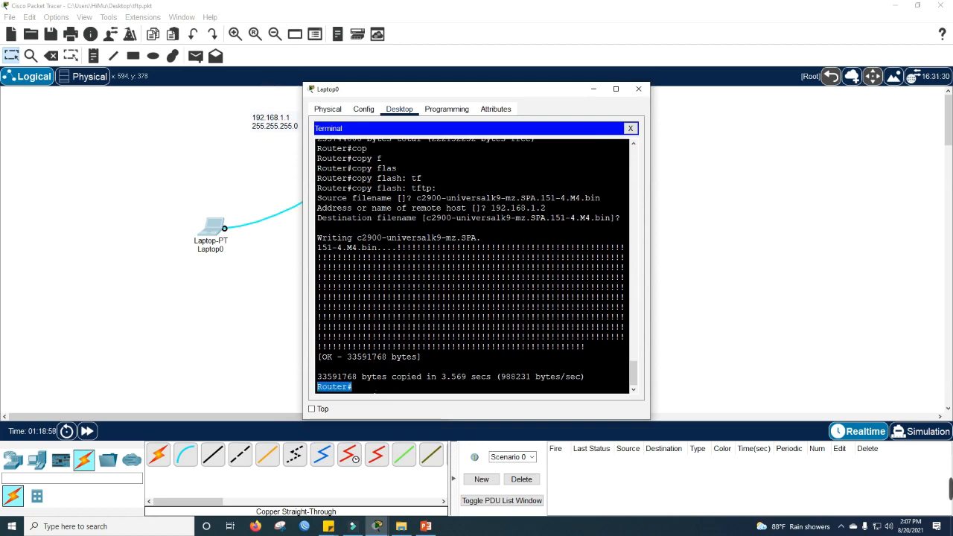
{"action": "left_click", "coordinate": [375, 388]}
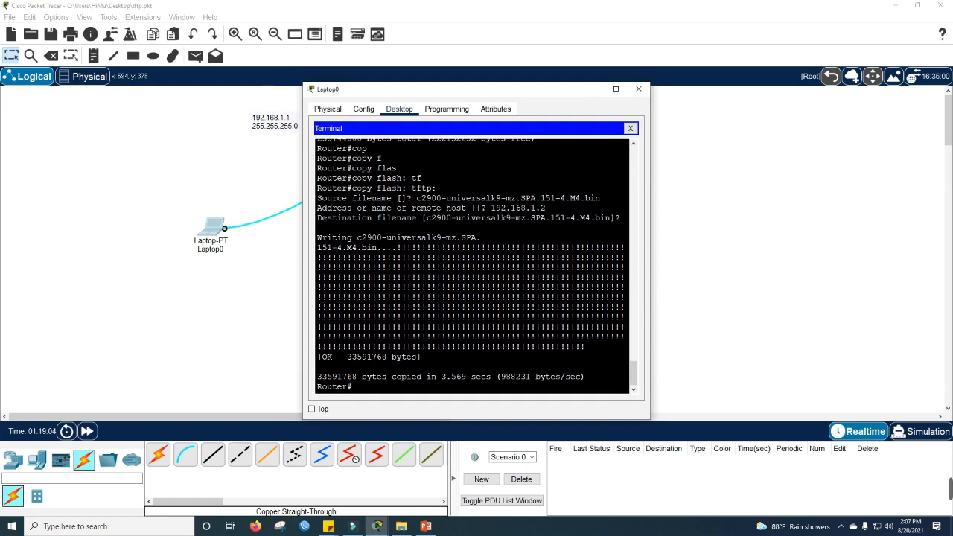
Step: Switch to the PowerPoint presentation and review slide 3's explanation of when a router enters ROMMON mode
{"action": "left_click", "coordinate": [426, 526]}
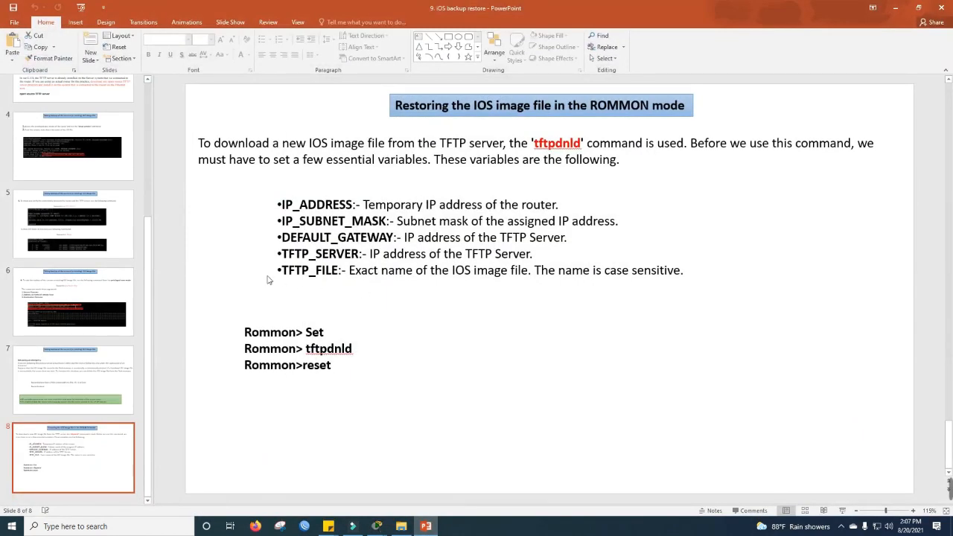
{"action": "left_click", "coordinate": [59, 167]}
{"action": "left_click", "coordinate": [98, 99]}
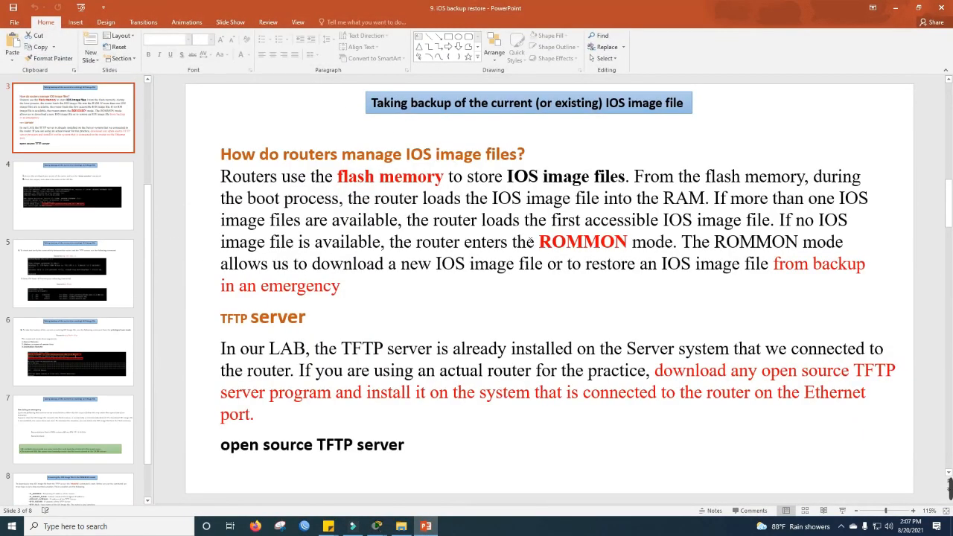
{"action": "left_click_drag", "start_coordinate": [539, 242], "coordinate": [633, 242]}
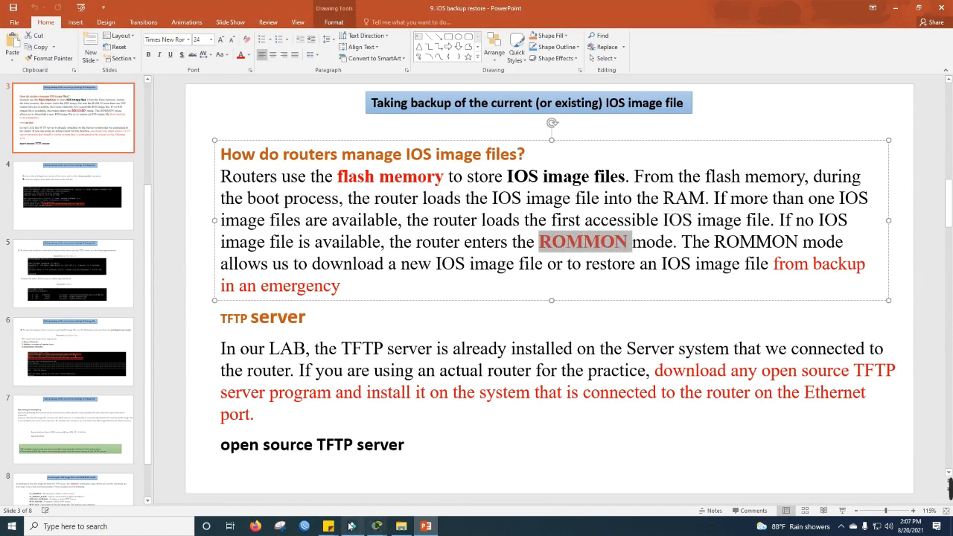
Step: Switch back to Laptop0's terminal and begin the command delete flash: at the Router# prompt
{"action": "mouse_move", "coordinate": [379, 527]}
{"action": "left_click", "coordinate": [436, 468]}
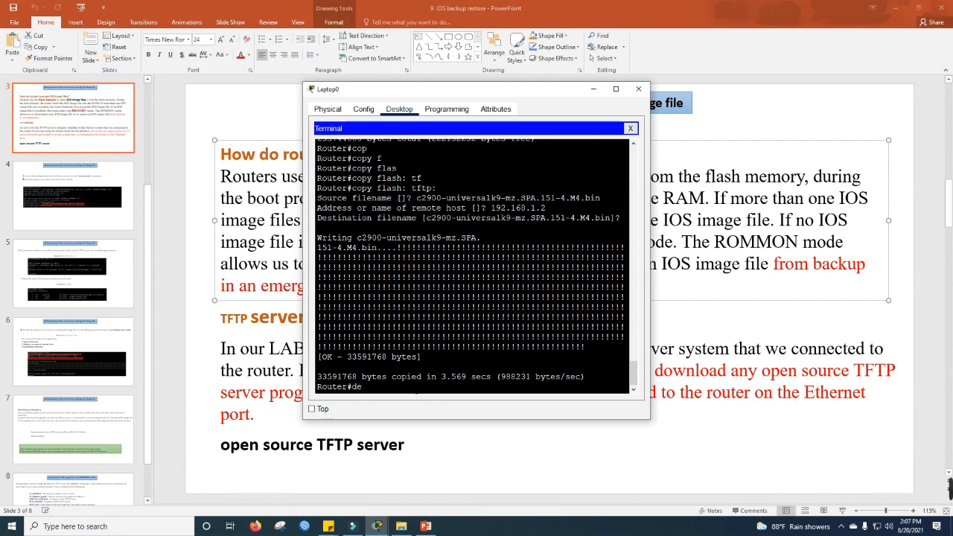
{"action": "type", "text": "e"}
{"action": "key", "text": "Tab"}
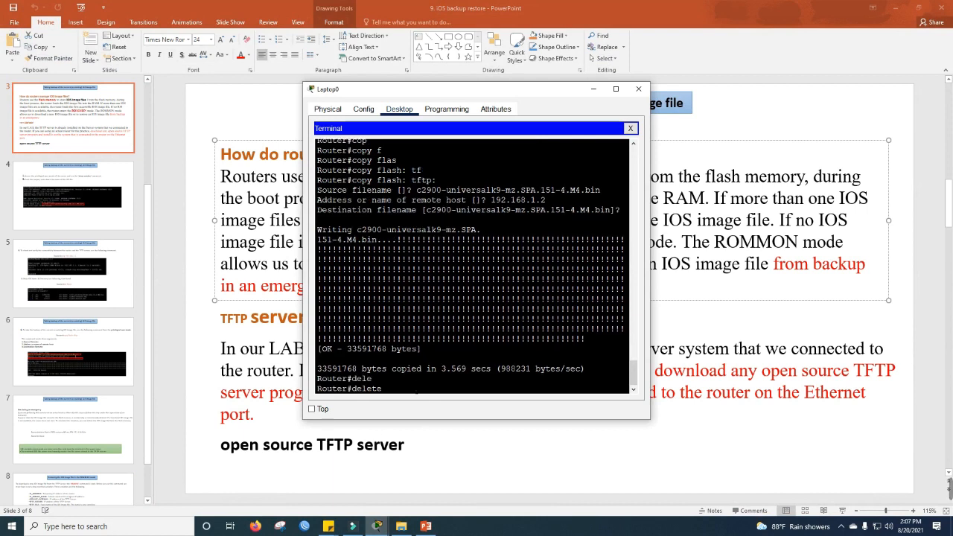
{"action": "key", "text": "Tab"}
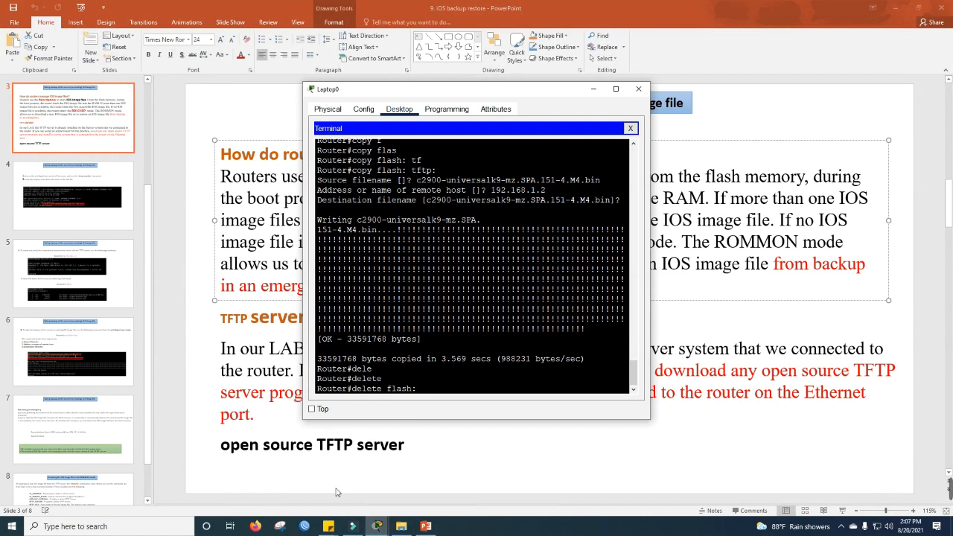
Step: Copy the image name c2900-universalk9-mz.SPA.151-4.M4.bin from the sticky note
{"action": "mouse_move", "coordinate": [330, 522]}
{"action": "left_click", "coordinate": [363, 503]}
{"action": "left_click", "coordinate": [849, 126]}
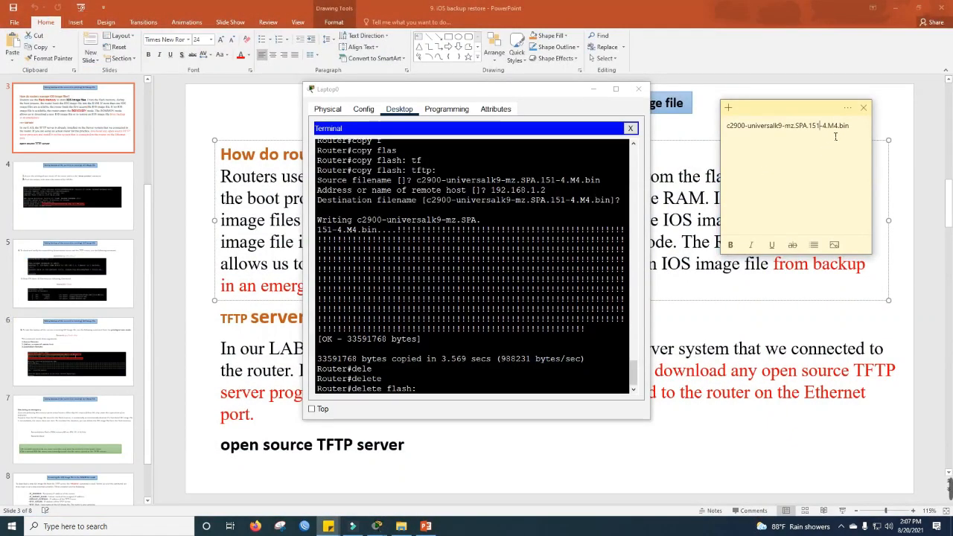
{"action": "left_click_drag", "start_coordinate": [849, 127], "coordinate": [726, 128]}
{"action": "right_click", "coordinate": [763, 131]}
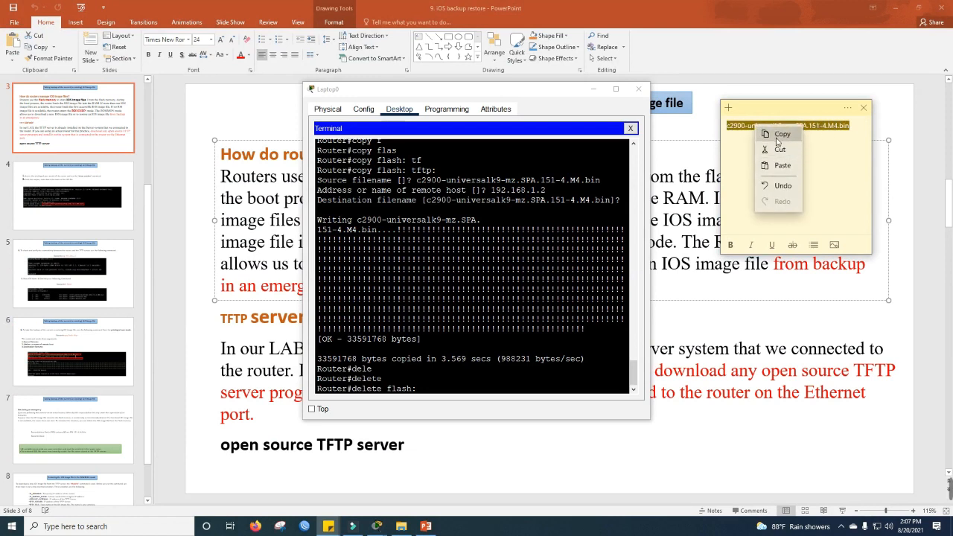
{"action": "left_click", "coordinate": [774, 128]}
Step: Append the copied image name to the delete flash: command in the maximized Laptop0 terminal, run it and confirm deleting the image from flash
{"action": "left_click", "coordinate": [393, 402]}
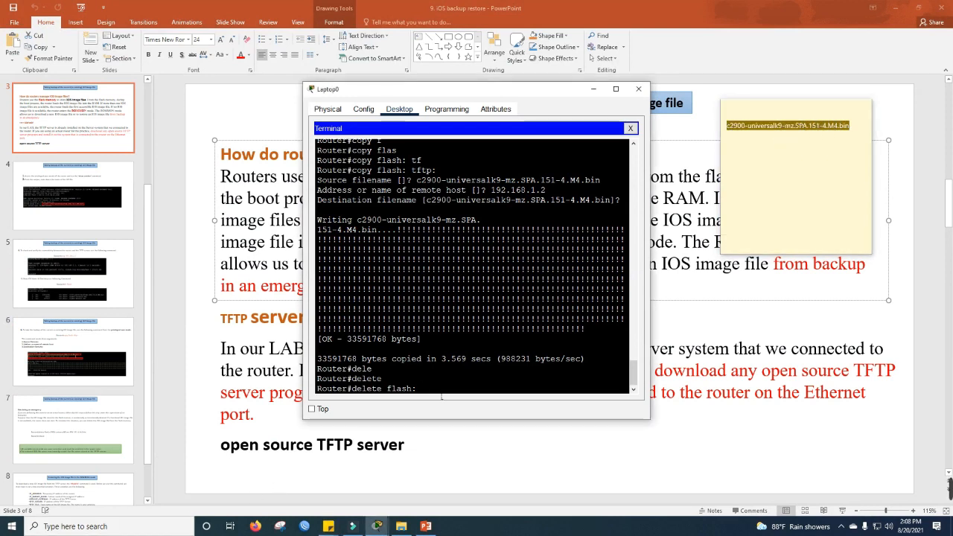
{"action": "right_click", "coordinate": [441, 397]}
{"action": "left_click", "coordinate": [463, 408]}
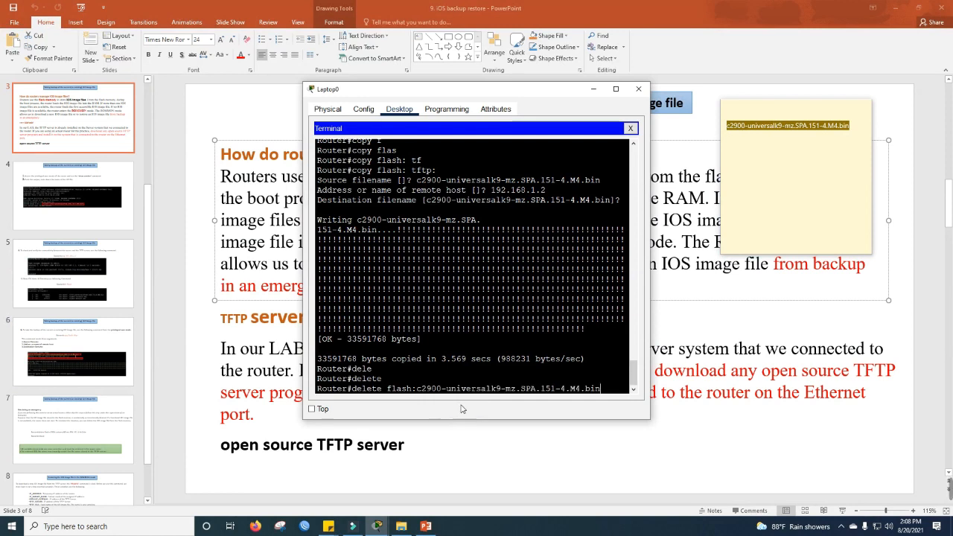
{"action": "double_click", "coordinate": [506, 92]}
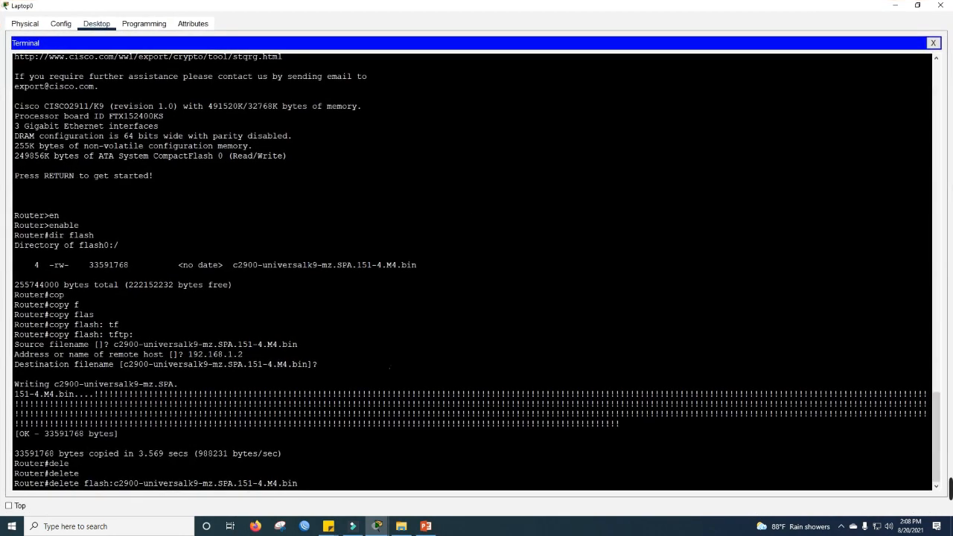
{"action": "key", "text": "Return"}
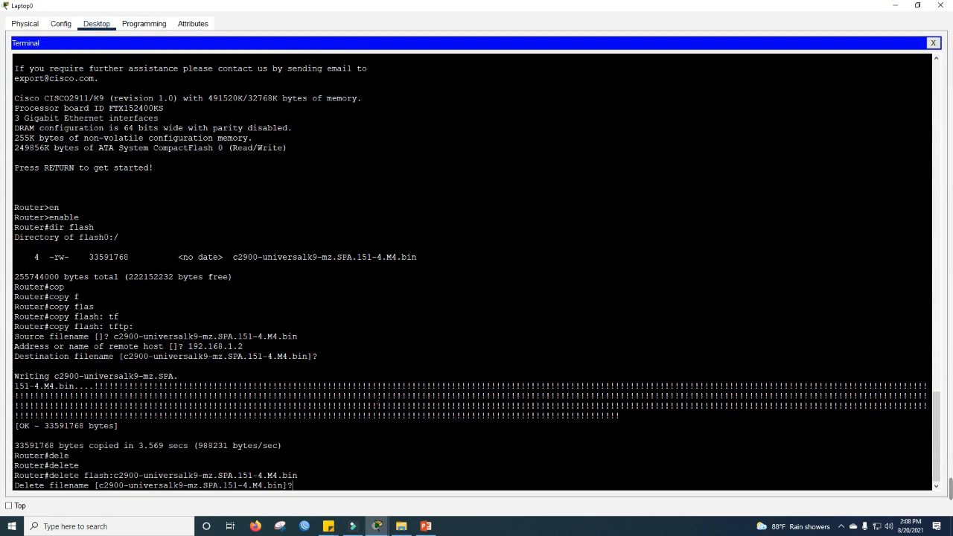
{"action": "key", "text": "Return"}
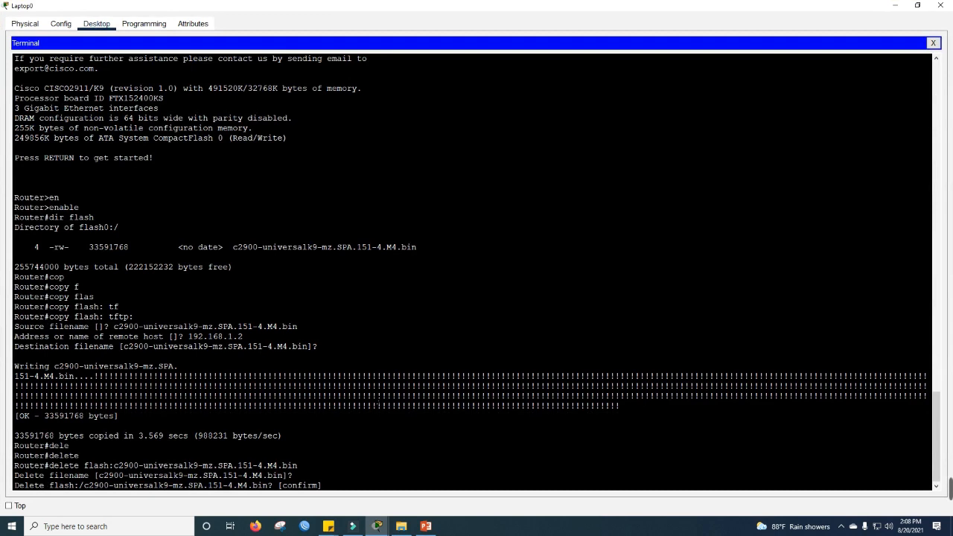
{"action": "key", "text": "Return"}
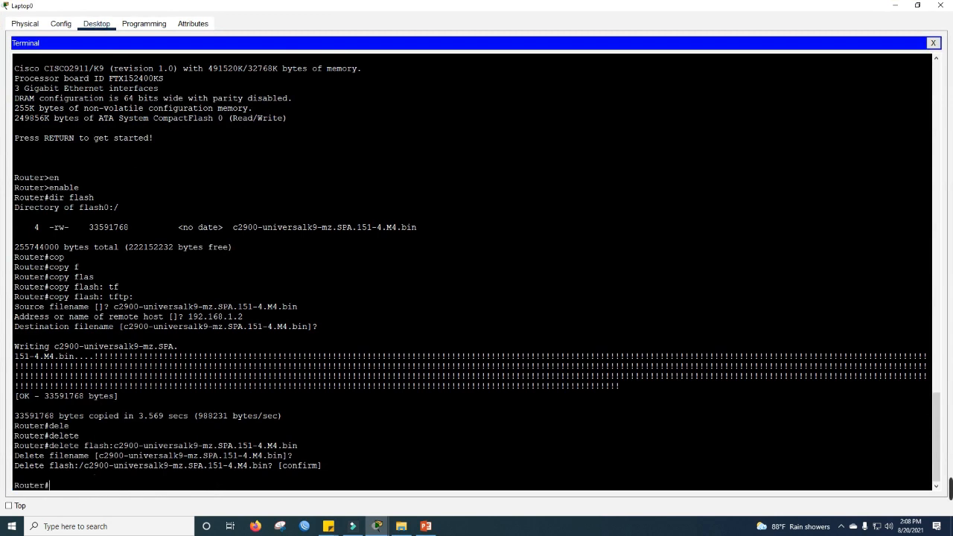
Step: Restart the router with the reload command and confirm the reload
{"action": "type", "text": "reload"}
{"action": "left_click_drag", "start_coordinate": [325, 467], "coordinate": [93, 499]}
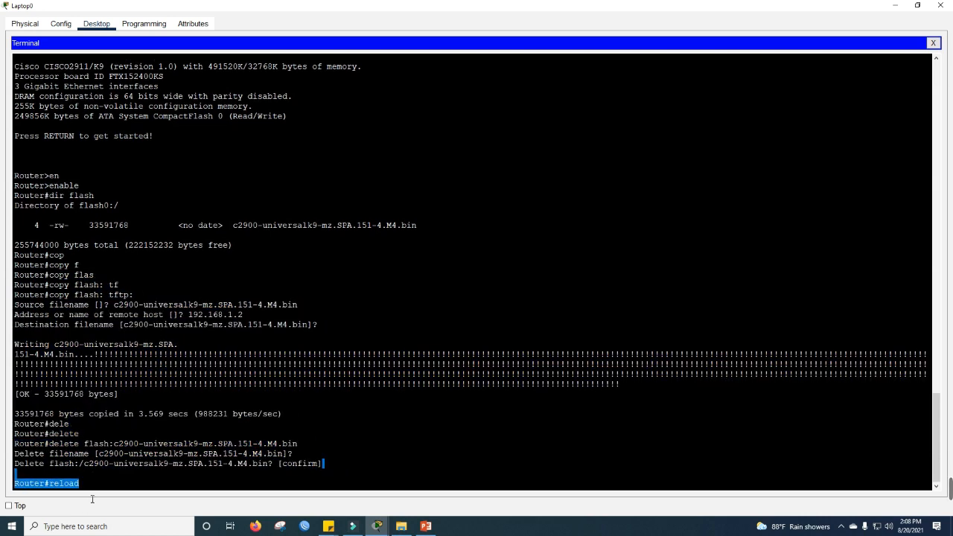
{"action": "left_click", "coordinate": [98, 493]}
{"action": "key", "text": "Return"}
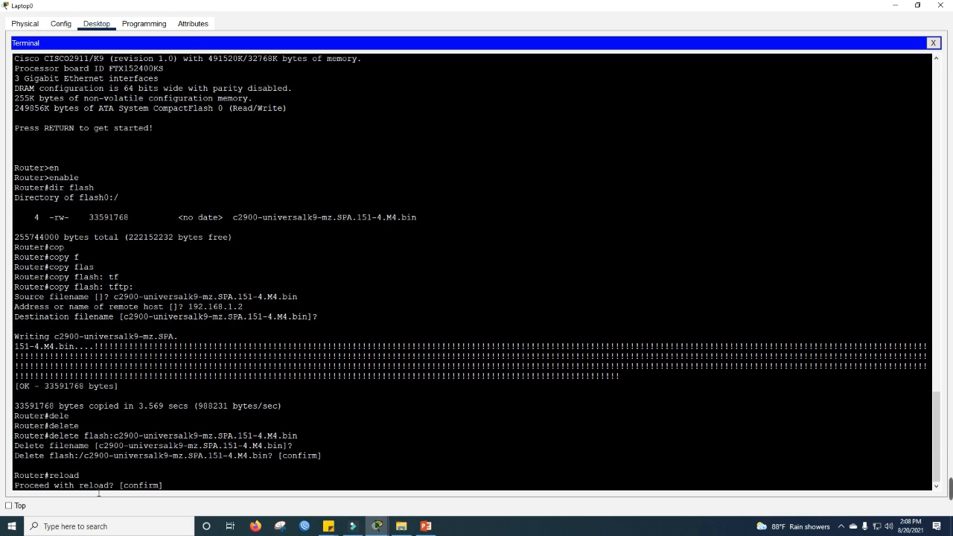
{"action": "key", "text": "Return"}
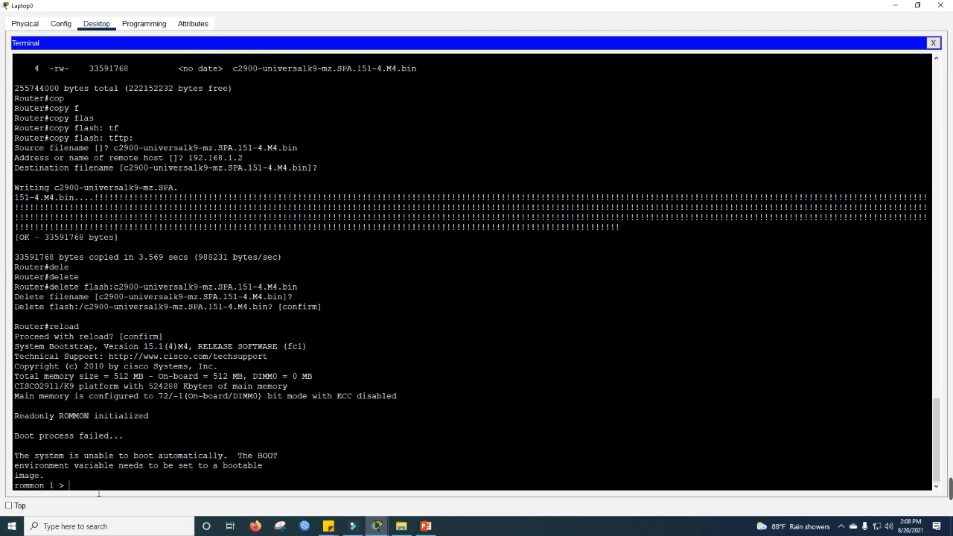
Step: Examine the boot output after the reload, focusing on the ROMMON initialization and the rommon 1 > prompt
{"action": "left_click_drag", "start_coordinate": [70, 488], "coordinate": [5, 487]}
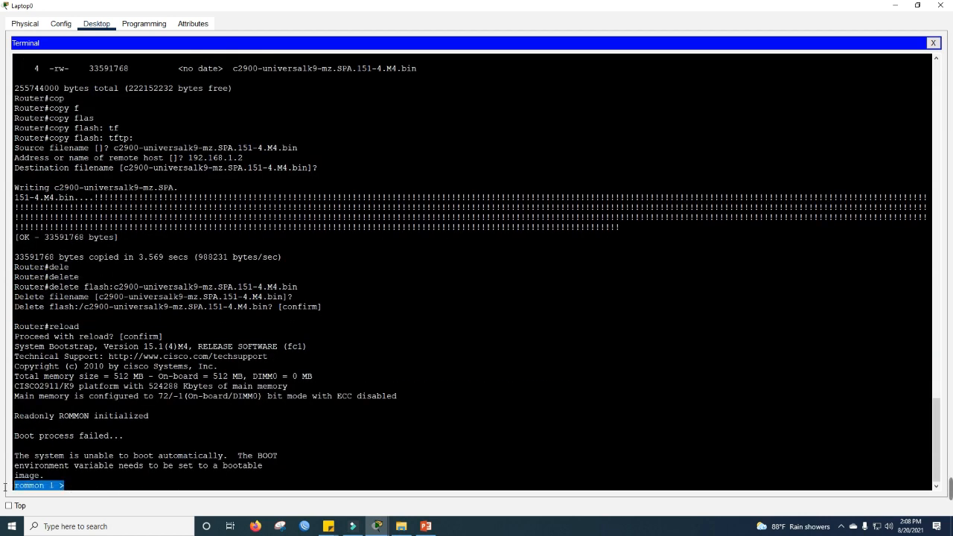
{"action": "left_click", "coordinate": [105, 426]}
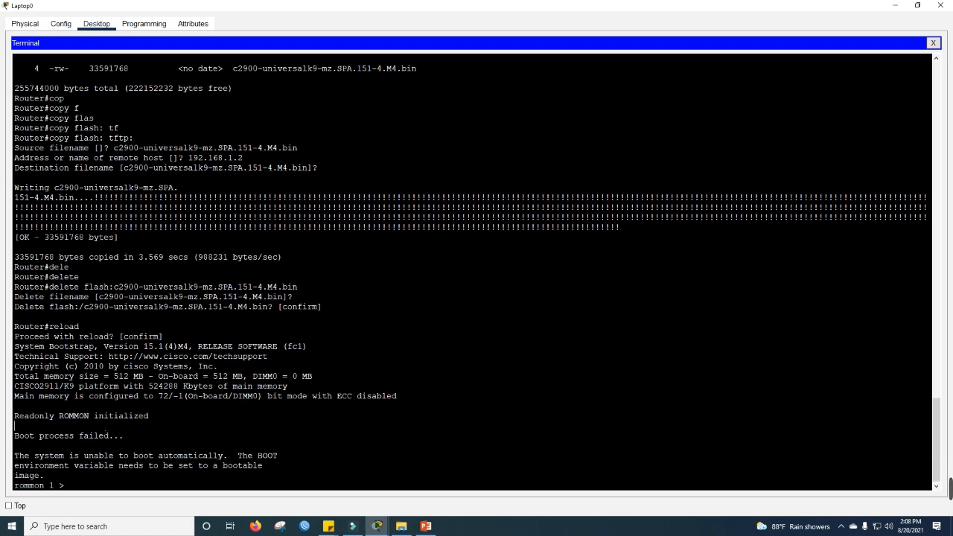
{"action": "left_click_drag", "start_coordinate": [69, 485], "coordinate": [5, 485]}
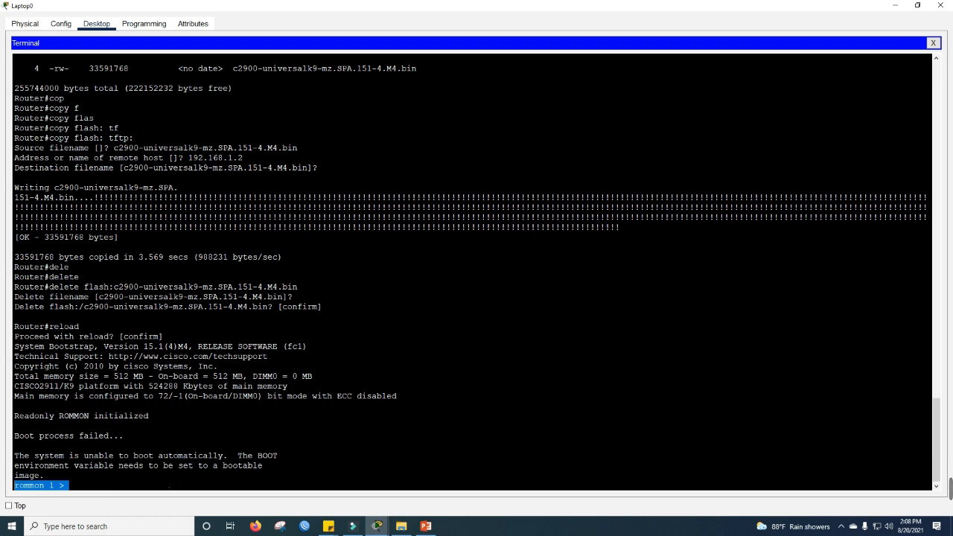
{"action": "left_click", "coordinate": [170, 487]}
{"action": "triple_click", "coordinate": [170, 486]}
{"action": "left_click", "coordinate": [170, 488]}
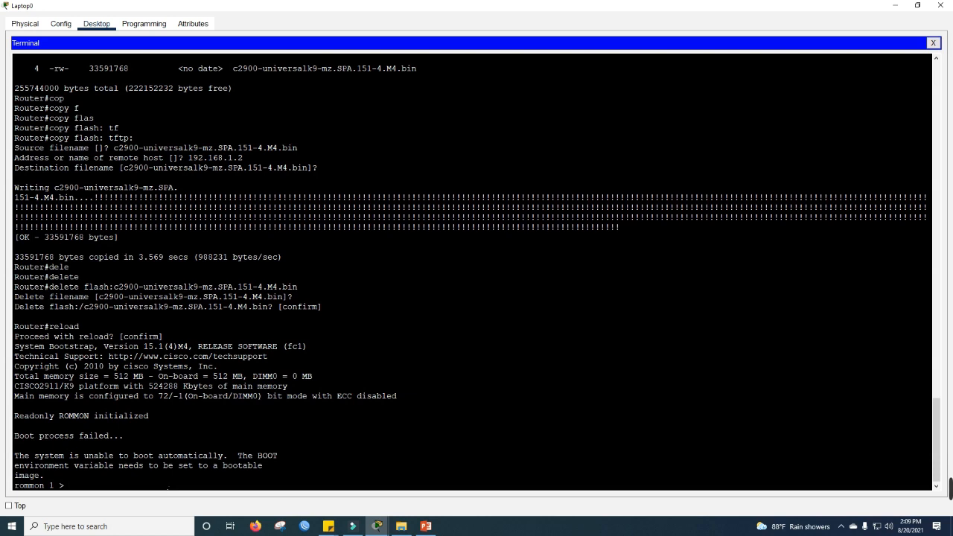
{"action": "left_click_drag", "start_coordinate": [128, 484], "coordinate": [11, 492]}
{"action": "left_click", "coordinate": [115, 492]}
{"action": "left_click_drag", "start_coordinate": [115, 491], "coordinate": [4, 491]}
Step: Check Router2's configuration page, dismiss the error, and inspect the power switch in an enlarged physical device view
{"action": "left_click", "coordinate": [29, 23]}
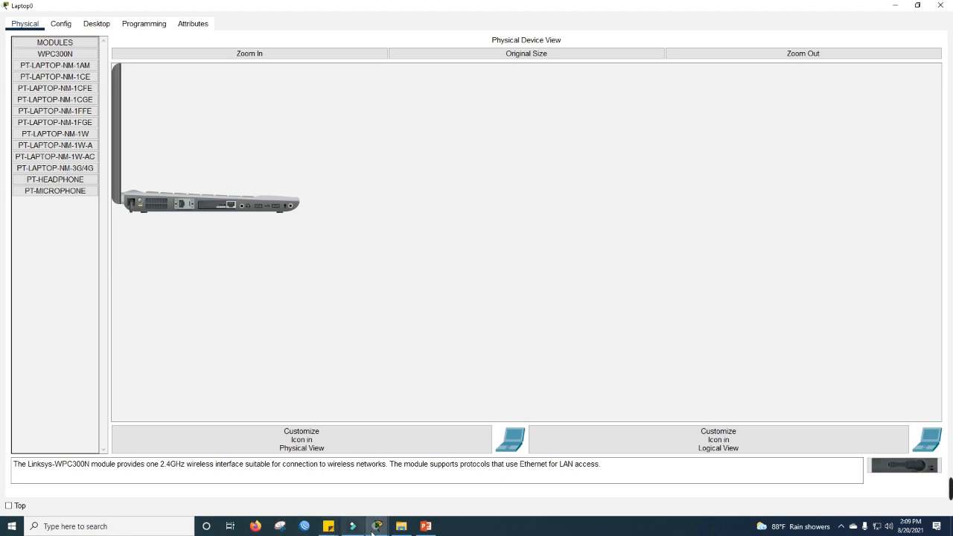
{"action": "mouse_move", "coordinate": [373, 531]}
{"action": "left_click", "coordinate": [324, 480]}
{"action": "left_click", "coordinate": [361, 155]}
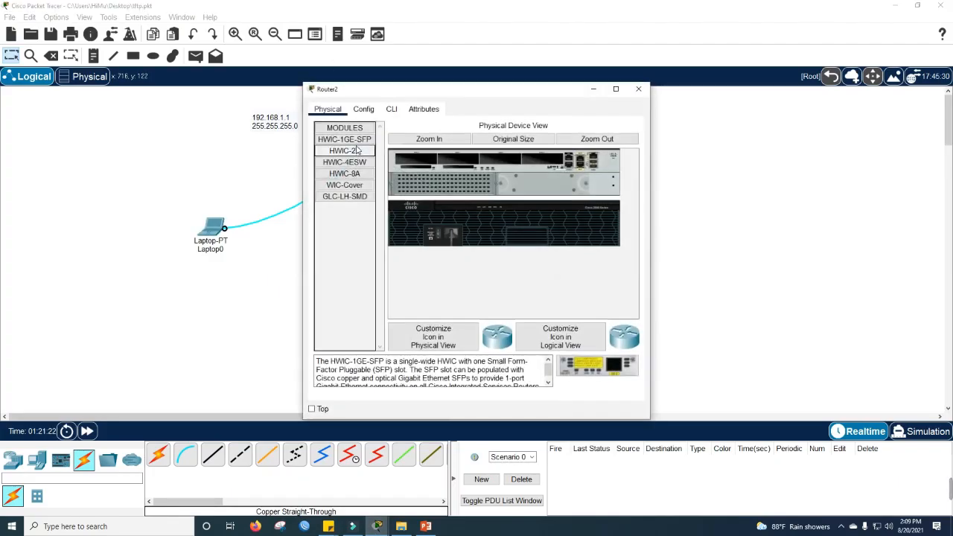
{"action": "left_click", "coordinate": [363, 109]}
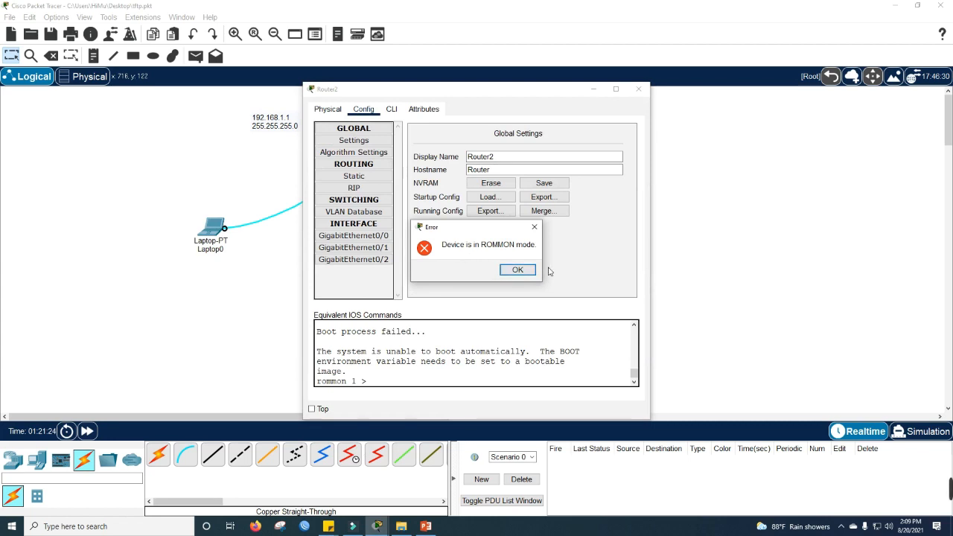
{"action": "left_click", "coordinate": [517, 269]}
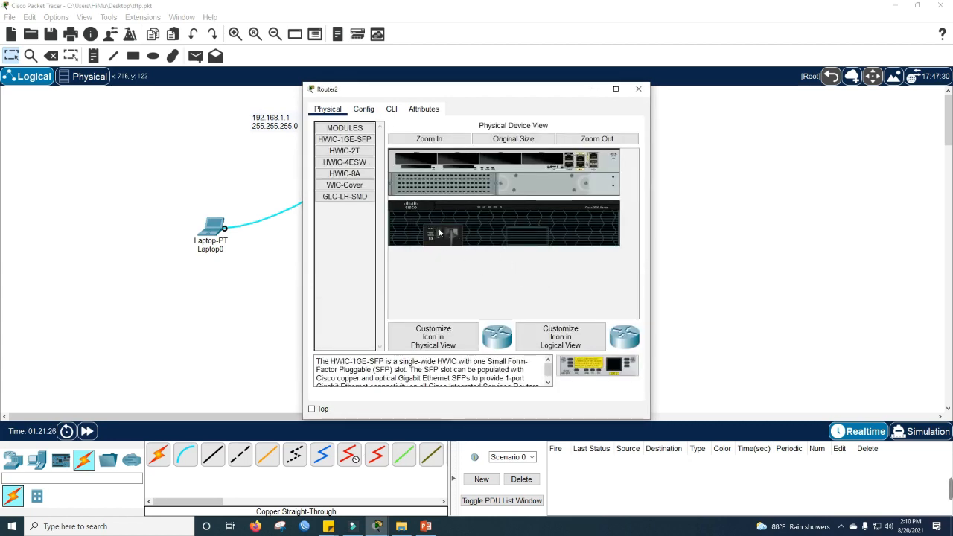
{"action": "left_click", "coordinate": [423, 144]}
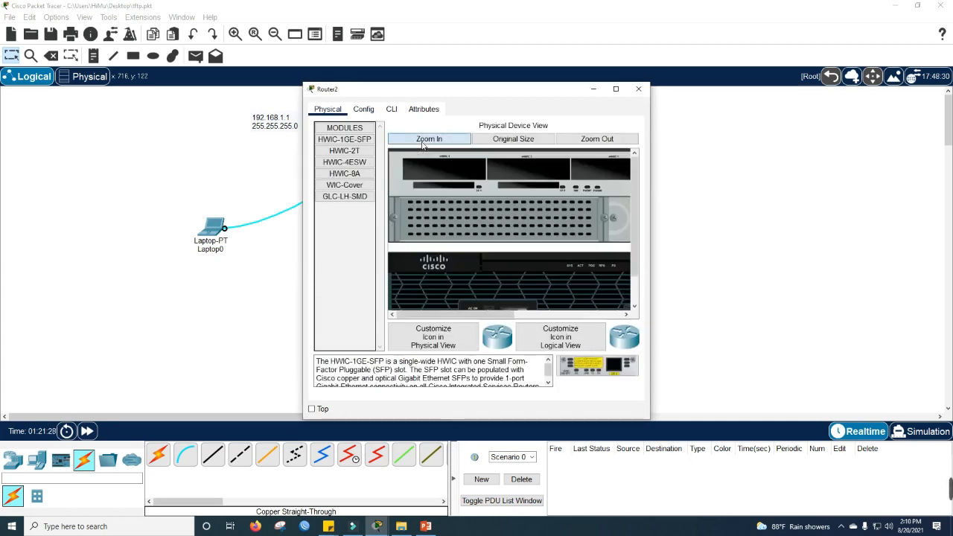
{"action": "scroll", "coordinate": [454, 265], "scroll_direction": "down", "scroll_amount": 1}
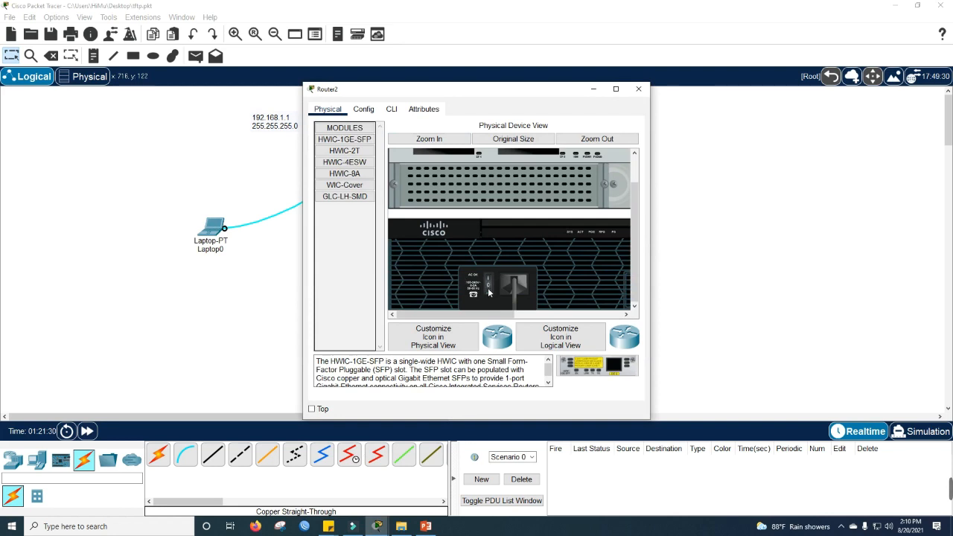
Step: Review the boot messages and the rommon prompt in Router2's command line interface
{"action": "left_click", "coordinate": [391, 109]}
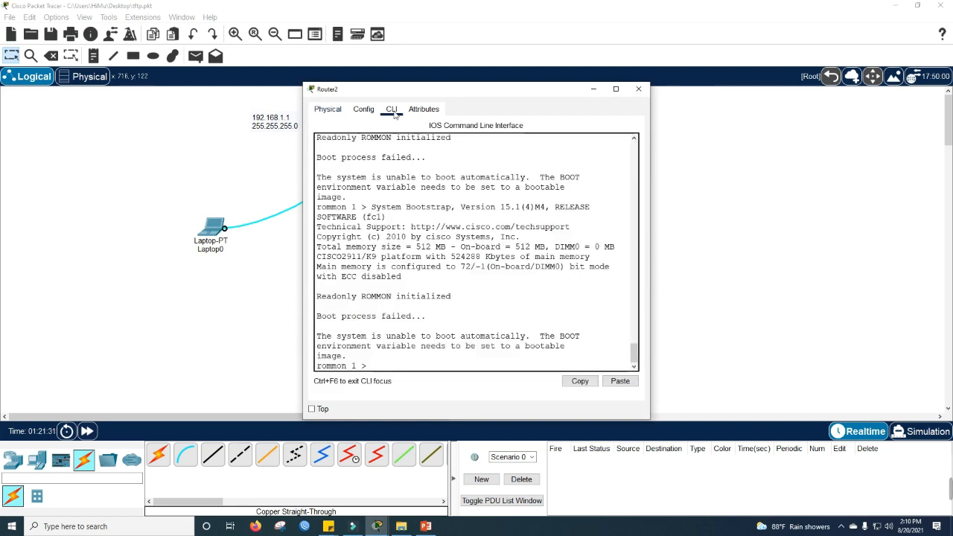
{"action": "left_click_drag", "start_coordinate": [322, 313], "coordinate": [428, 327]}
{"action": "left_click", "coordinate": [411, 364]}
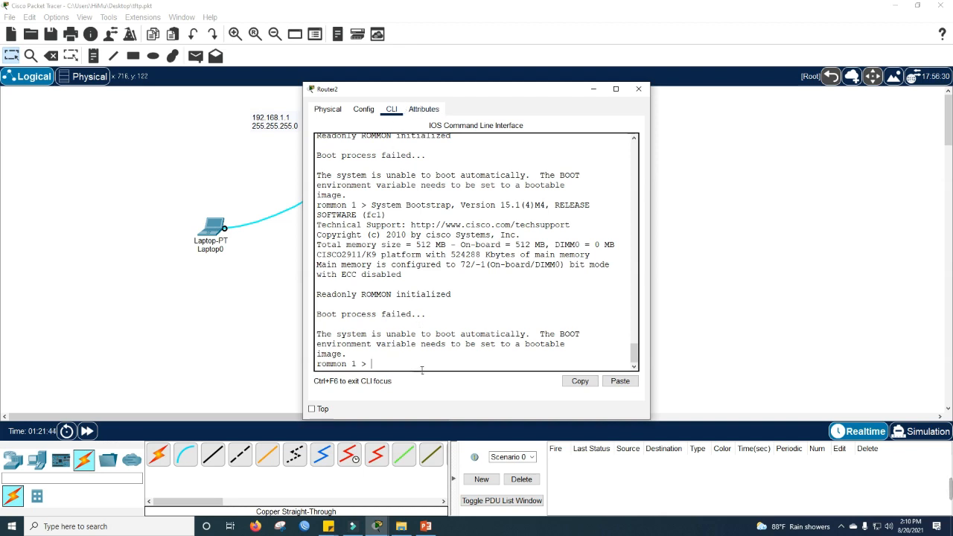
Step: Switch to PowerPoint and review slide 8 on restoring the IOS image in ROMMON mode with the tftpdnld command
{"action": "left_click", "coordinate": [428, 527]}
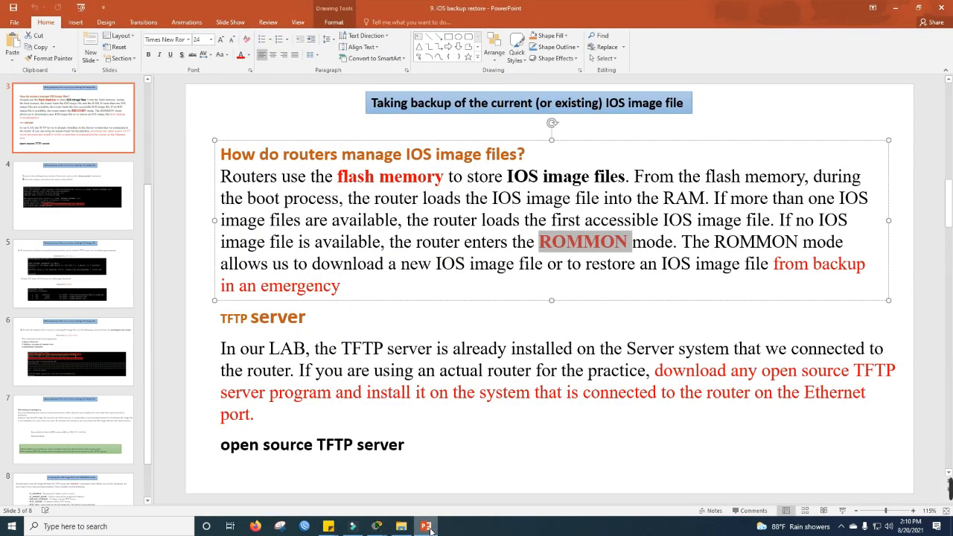
{"action": "left_click", "coordinate": [78, 500]}
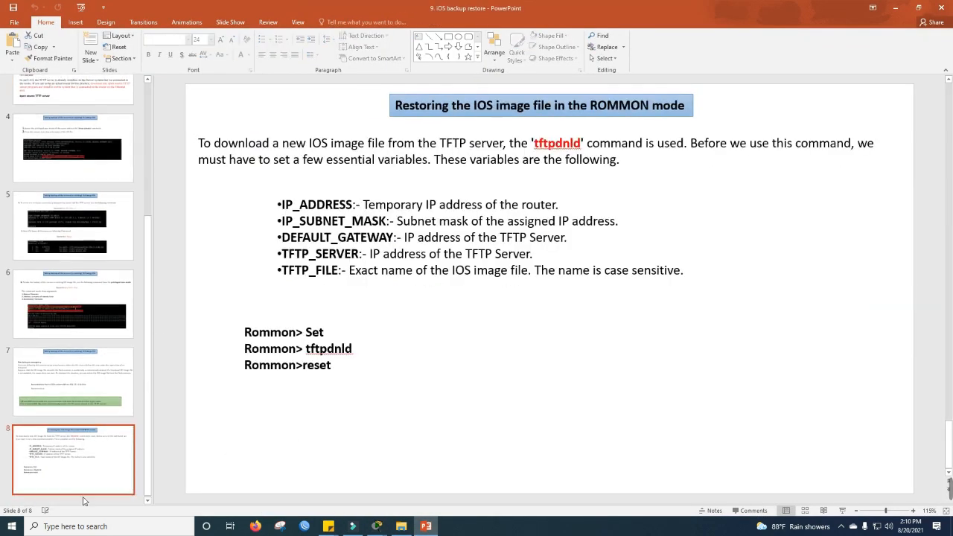
{"action": "left_click", "coordinate": [408, 170]}
{"action": "left_click_drag", "start_coordinate": [406, 110], "coordinate": [518, 110]}
{"action": "left_click", "coordinate": [528, 147]}
{"action": "left_click_drag", "start_coordinate": [533, 147], "coordinate": [577, 153]}
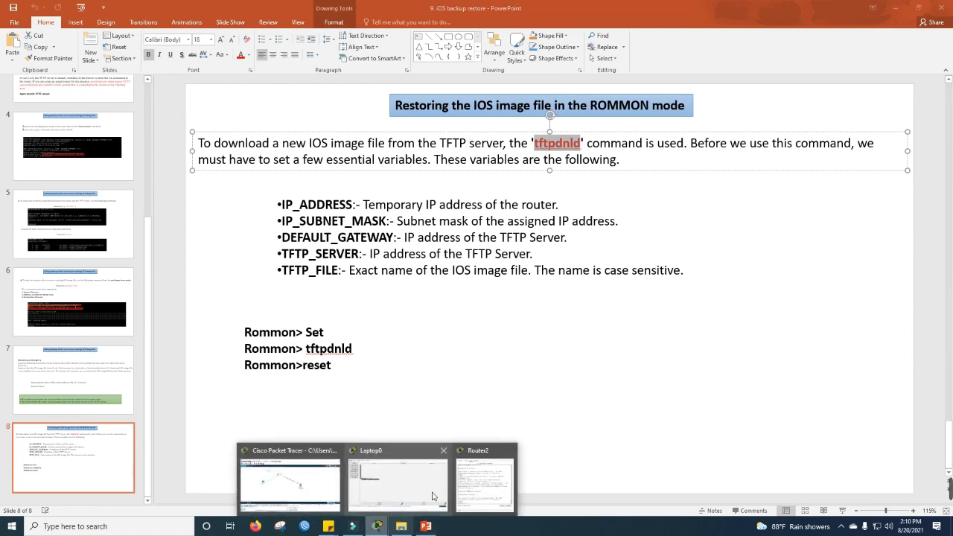
Step: Run the tftpdnld command at the rommon 1 prompt in Laptop0's terminal
{"action": "left_click", "coordinate": [433, 495]}
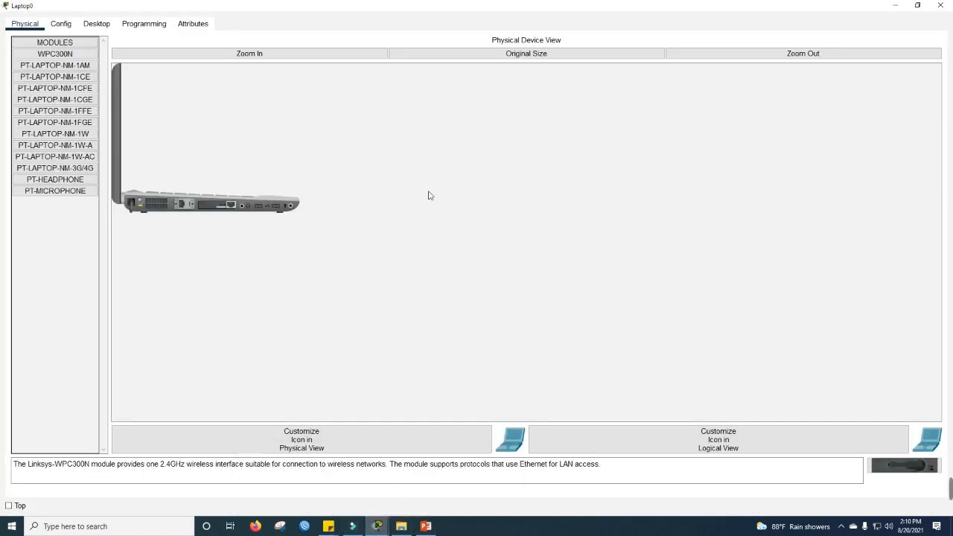
{"action": "left_click", "coordinate": [108, 22]}
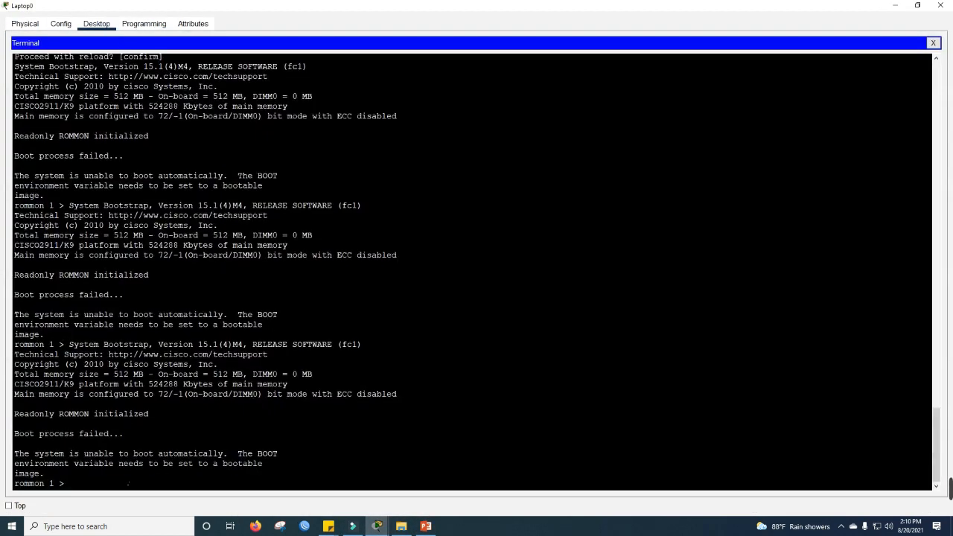
{"action": "type", "text": "tftpdnld"}
{"action": "key", "text": "Return"}
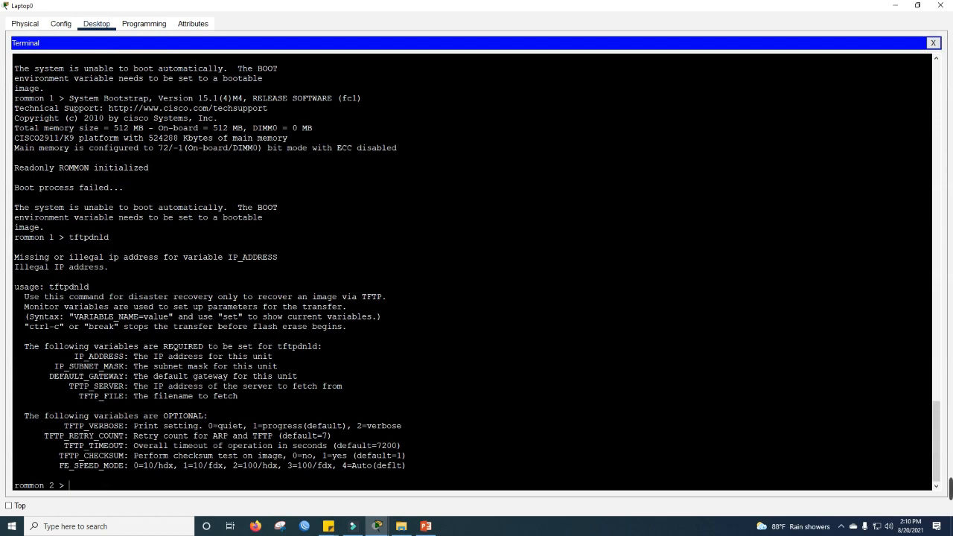
Step: Read the tftpdnld usage text, focusing on its disaster recovery purpose and the variable assignment syntax
{"action": "left_click_drag", "start_coordinate": [130, 298], "coordinate": [235, 297]}
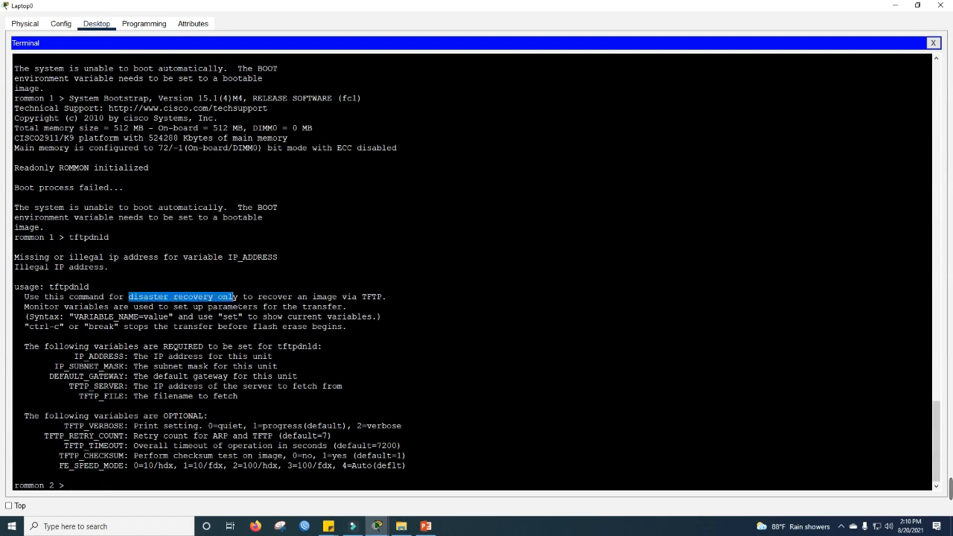
{"action": "left_click", "coordinate": [293, 296]}
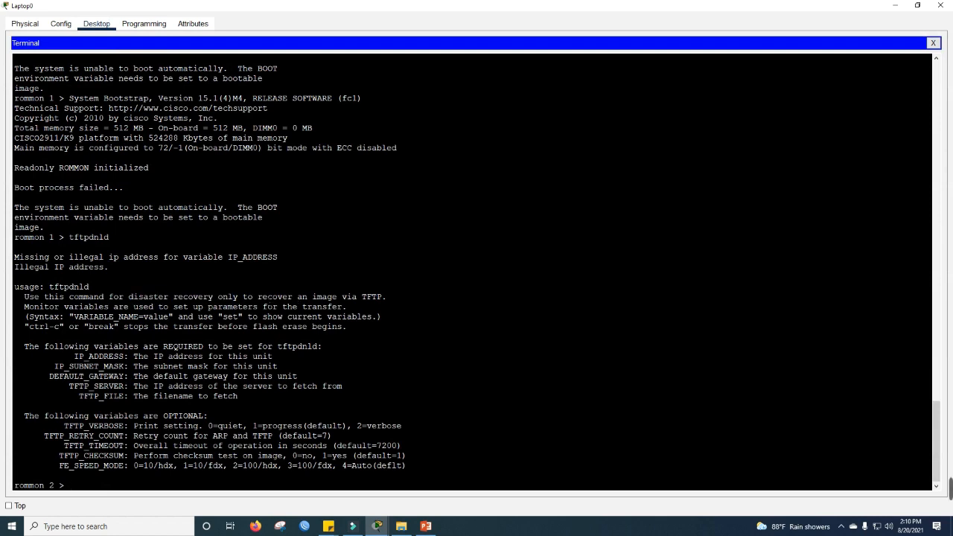
{"action": "left_click_drag", "start_coordinate": [258, 297], "coordinate": [403, 303]}
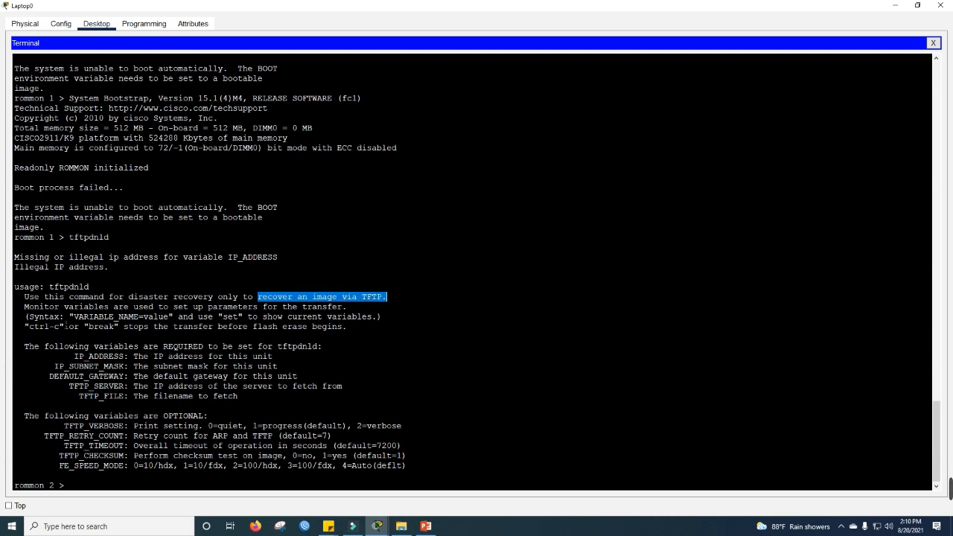
{"action": "left_click_drag", "start_coordinate": [61, 320], "coordinate": [21, 320]}
{"action": "left_click", "coordinate": [105, 321]}
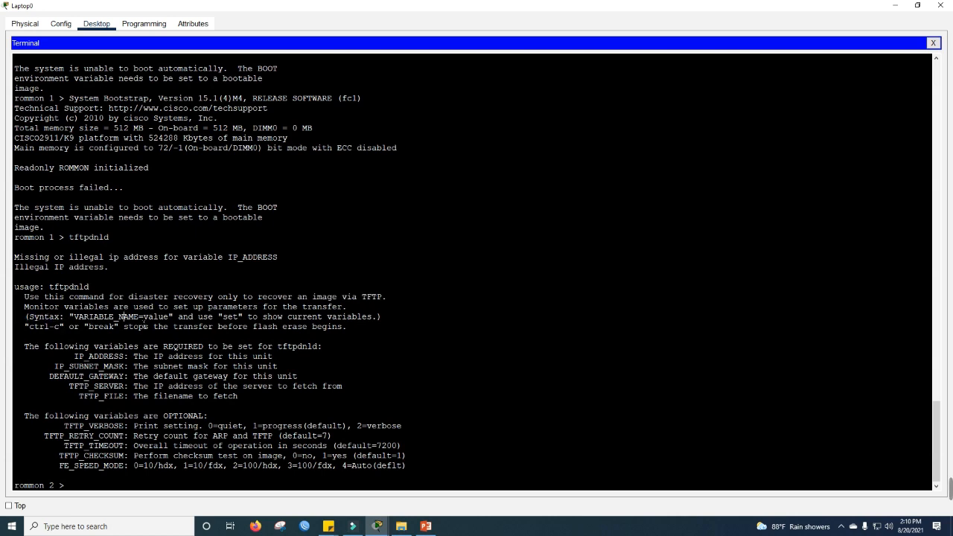
{"action": "left_click_drag", "start_coordinate": [146, 316], "coordinate": [176, 328]}
{"action": "left_click", "coordinate": [176, 328]}
Step: Examine the list of required tftpdnld variables, from IP_ADDRESS and IP_SUBNET_MASK through TFTP_FILE
{"action": "left_click_drag", "start_coordinate": [64, 355], "coordinate": [129, 398]}
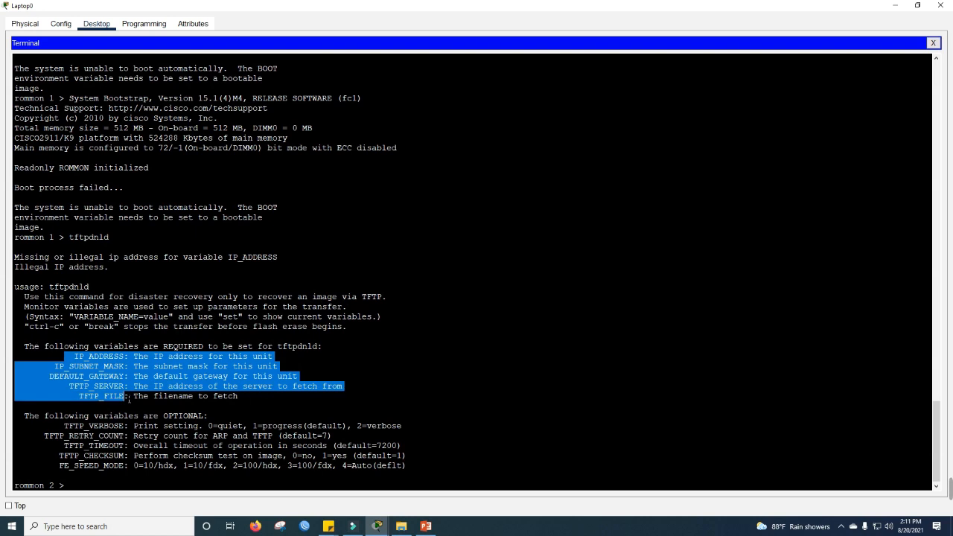
{"action": "left_click_drag", "start_coordinate": [129, 357], "coordinate": [67, 364]}
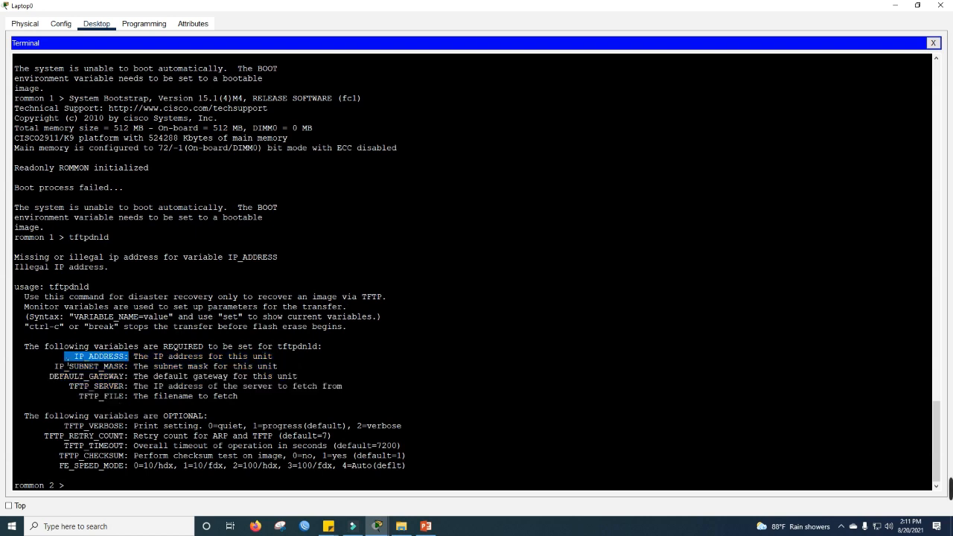
{"action": "left_click_drag", "start_coordinate": [126, 367], "coordinate": [15, 366]}
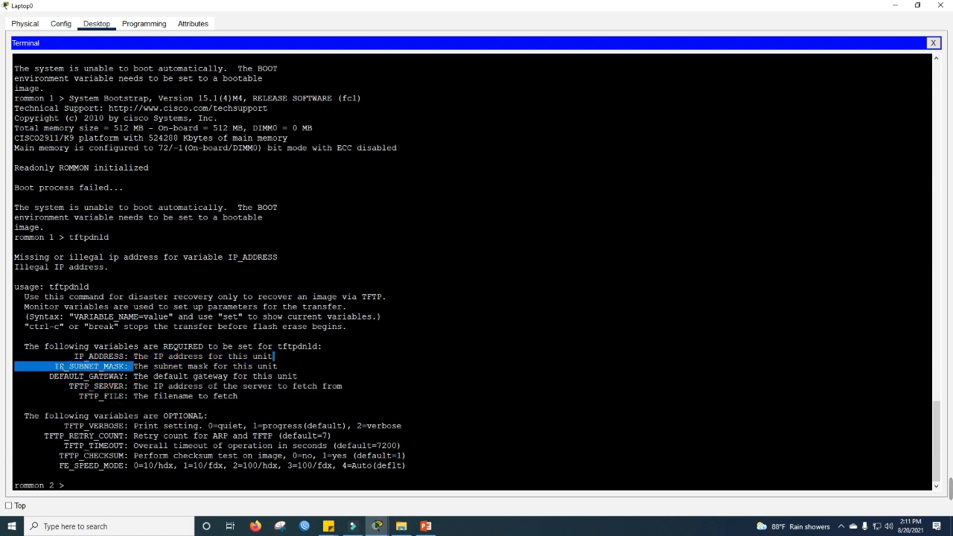
{"action": "left_click", "coordinate": [90, 385]}
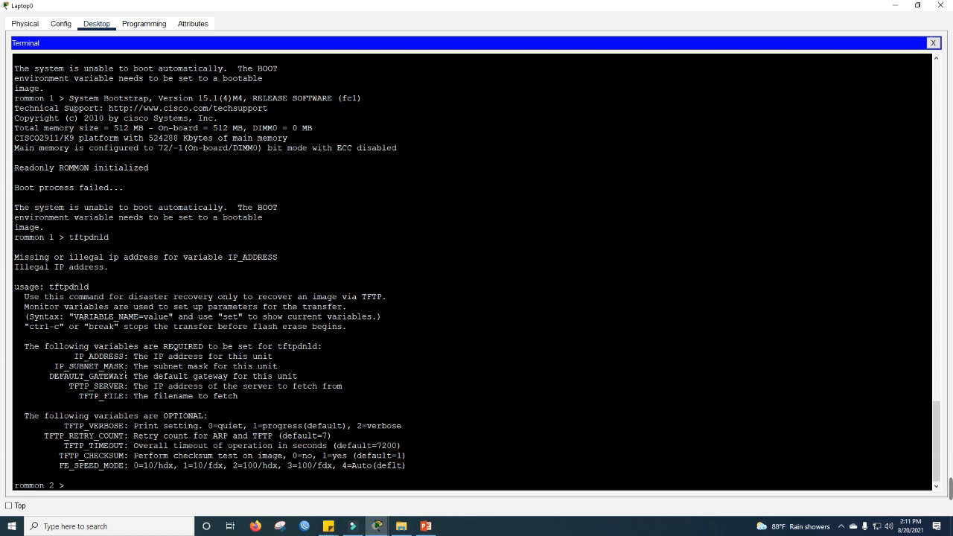
{"action": "scroll", "coordinate": [132, 358], "scroll_direction": "down", "scroll_amount": 1}
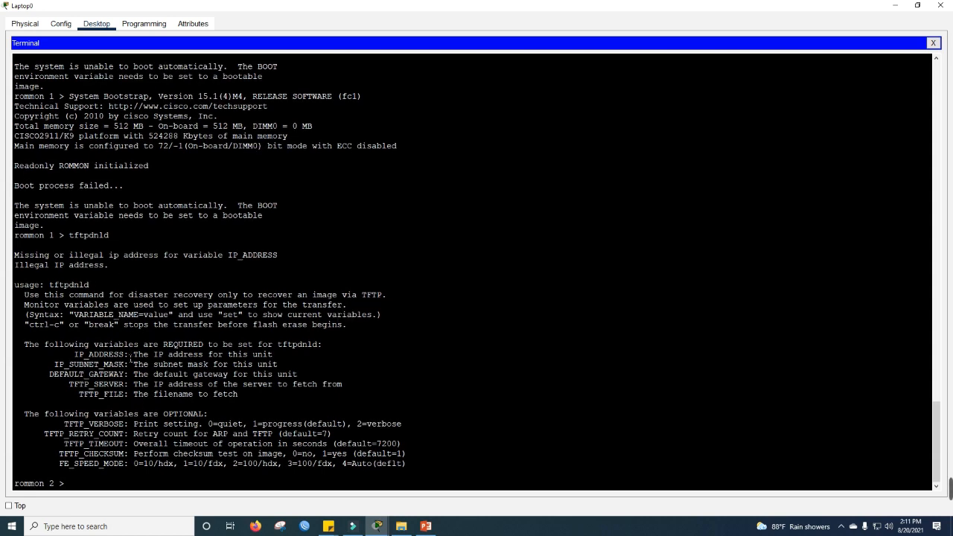
{"action": "left_click_drag", "start_coordinate": [125, 356], "coordinate": [73, 355]}
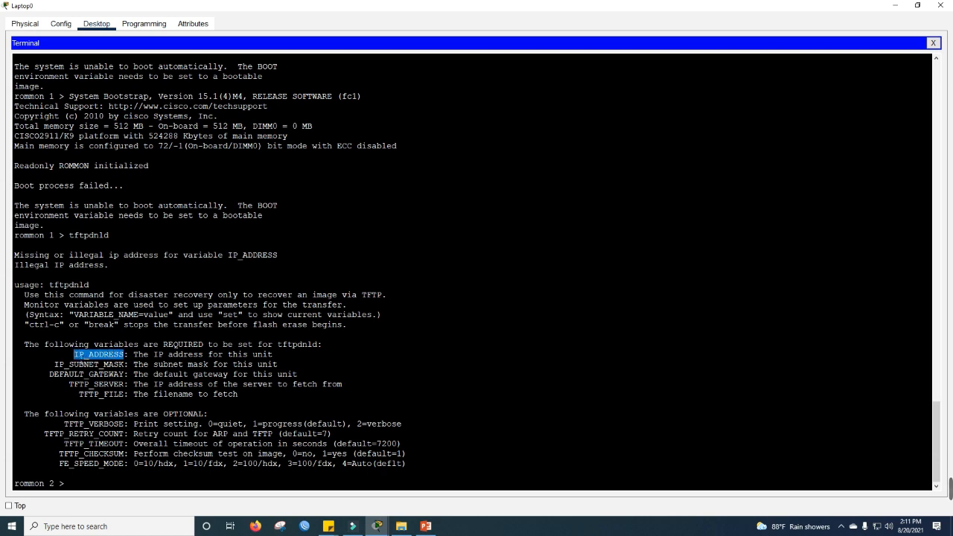
{"action": "left_click", "coordinate": [77, 355]}
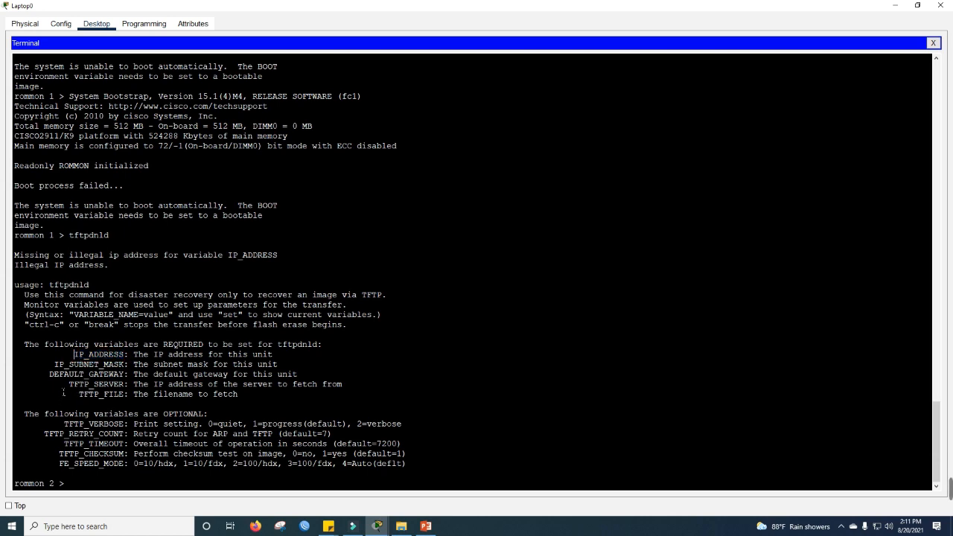
{"action": "left_click_drag", "start_coordinate": [74, 355], "coordinate": [121, 358]}
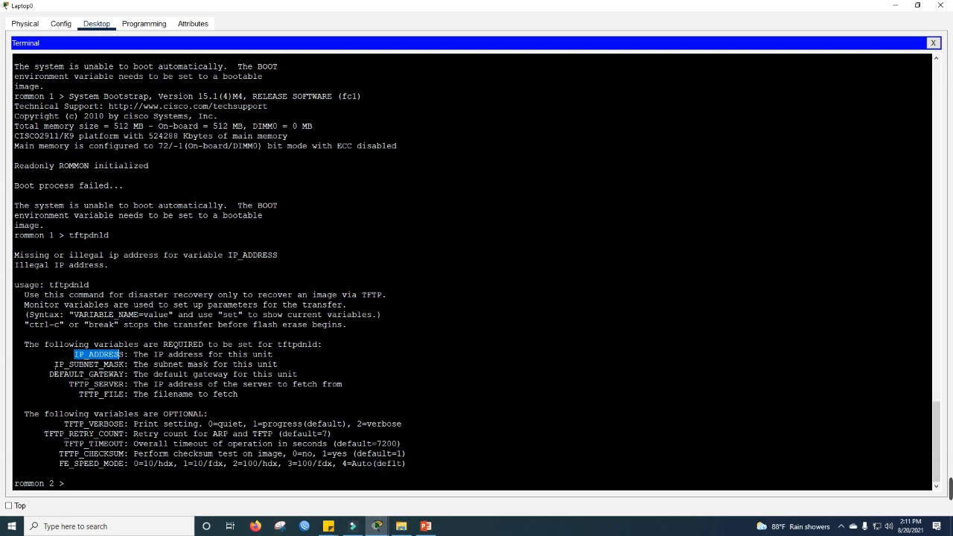
{"action": "left_click_drag", "start_coordinate": [54, 363], "coordinate": [131, 385]}
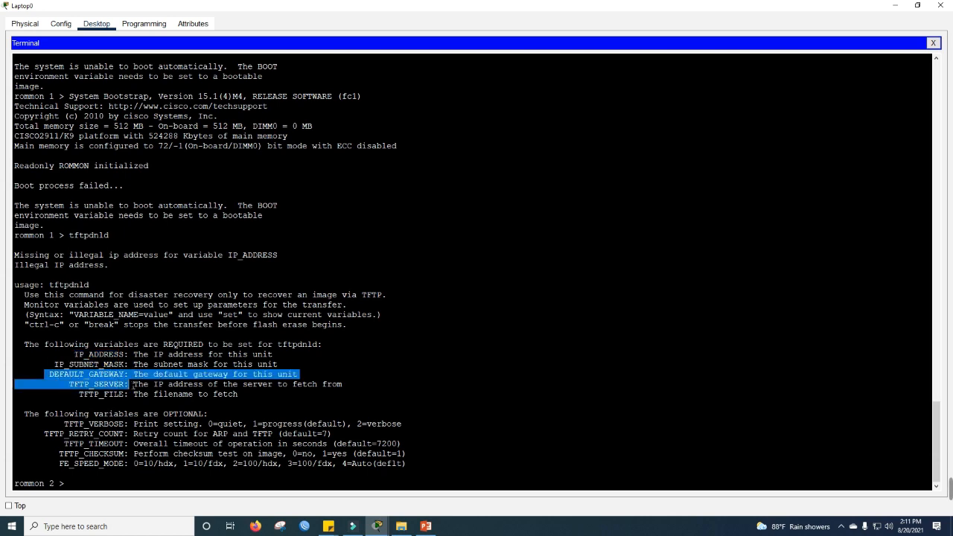
{"action": "left_click", "coordinate": [113, 394]}
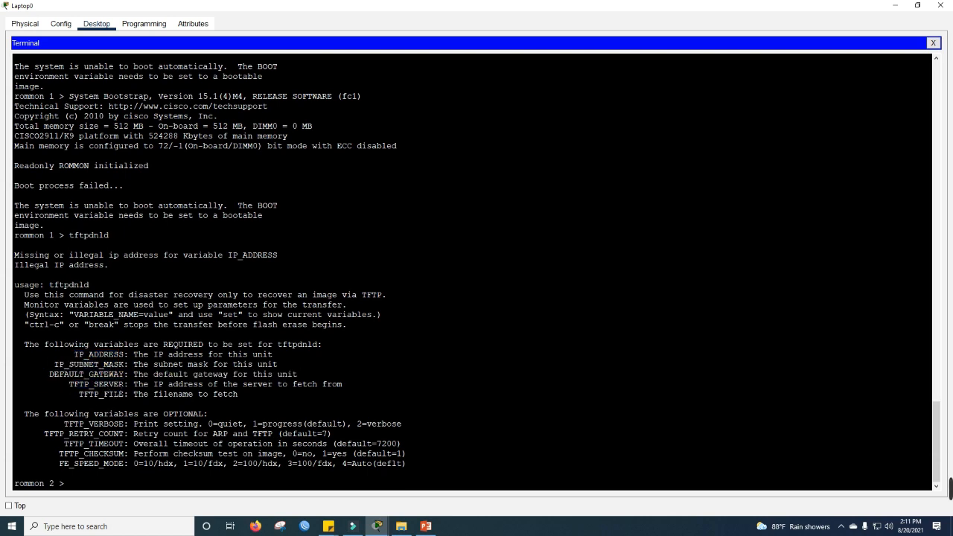
{"action": "left_click_drag", "start_coordinate": [54, 364], "coordinate": [109, 365]}
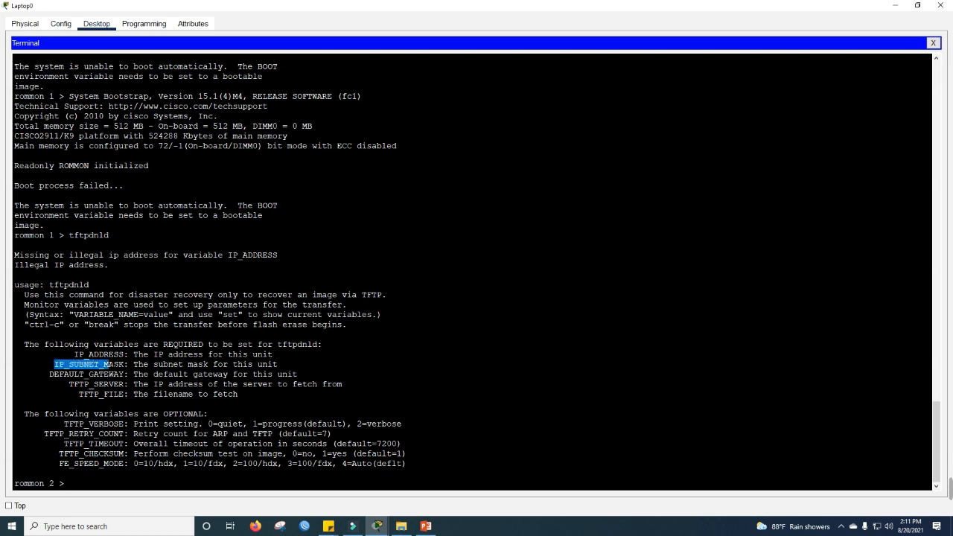
{"action": "left_click", "coordinate": [92, 489]}
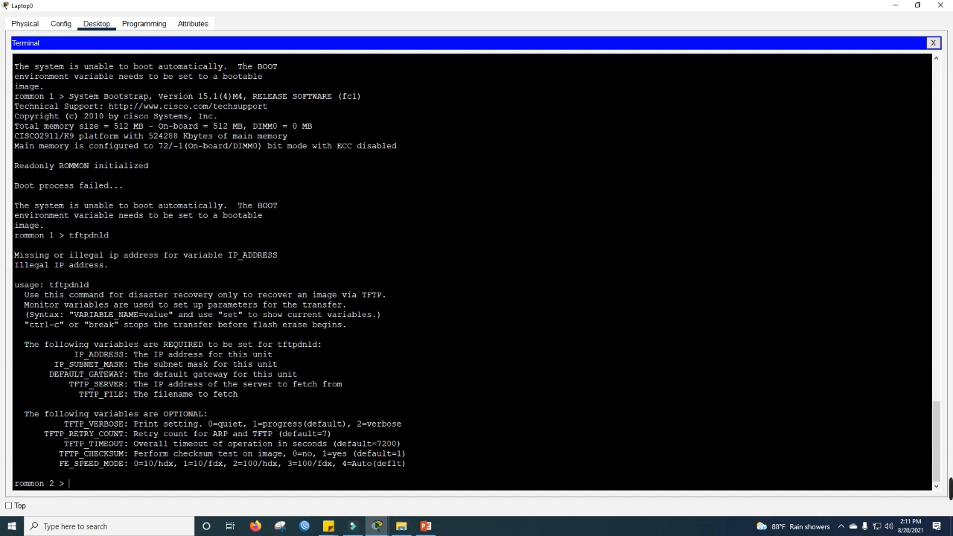
Step: Set the ROMMON variable IP_ADDRESS to 192.168.1.1, copying the variable name from the usage text
{"action": "left_click_drag", "start_coordinate": [74, 354], "coordinate": [124, 354]}
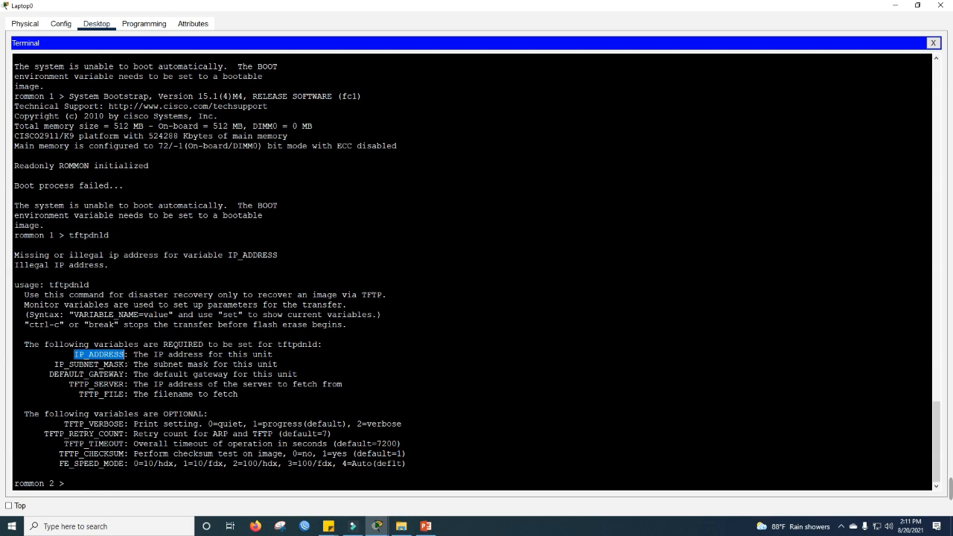
{"action": "right_click", "coordinate": [123, 354]}
{"action": "left_click", "coordinate": [141, 361]}
{"action": "right_click", "coordinate": [96, 483]}
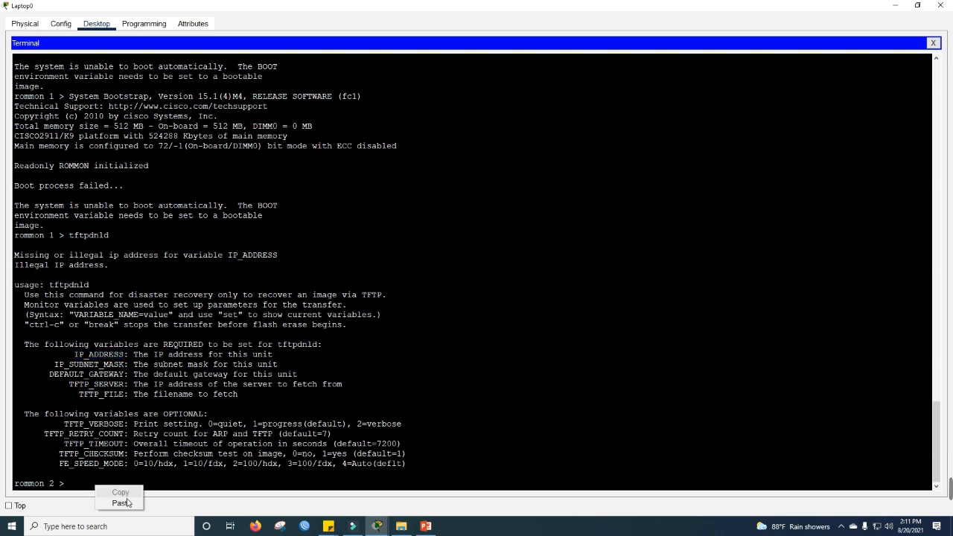
{"action": "left_click", "coordinate": [119, 503]}
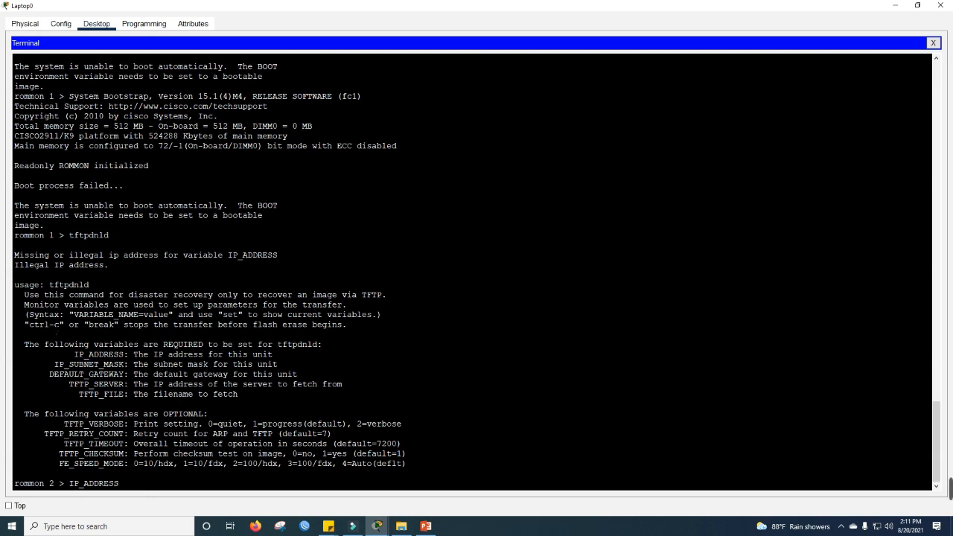
{"action": "left_click_drag", "start_coordinate": [29, 315], "coordinate": [147, 318]}
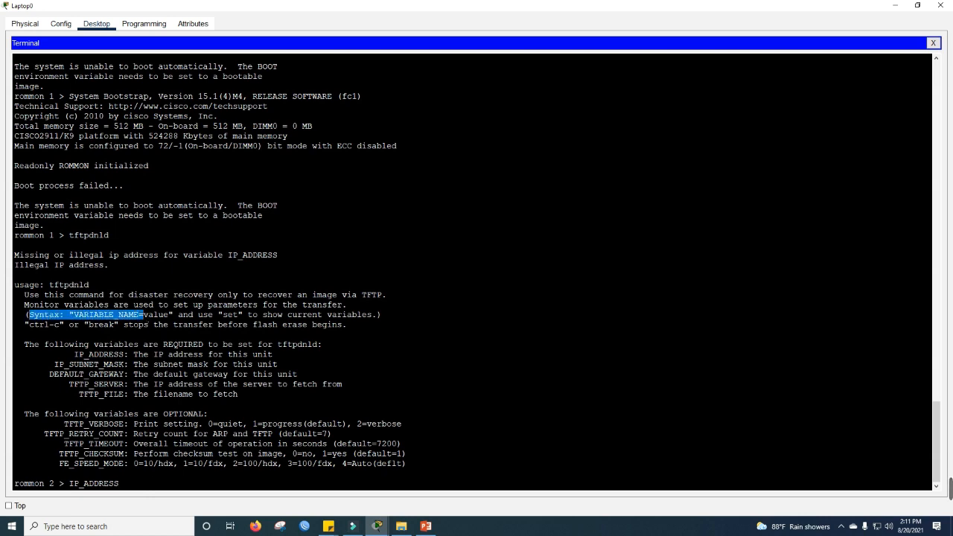
{"action": "left_click", "coordinate": [137, 485]}
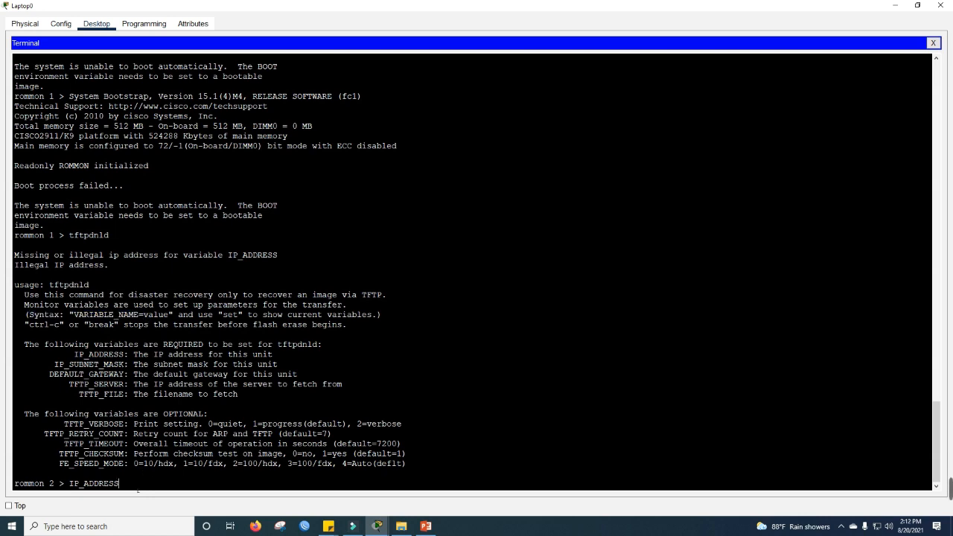
{"action": "type", "text": "=192.168.1.1"}
{"action": "key", "text": "Return"}
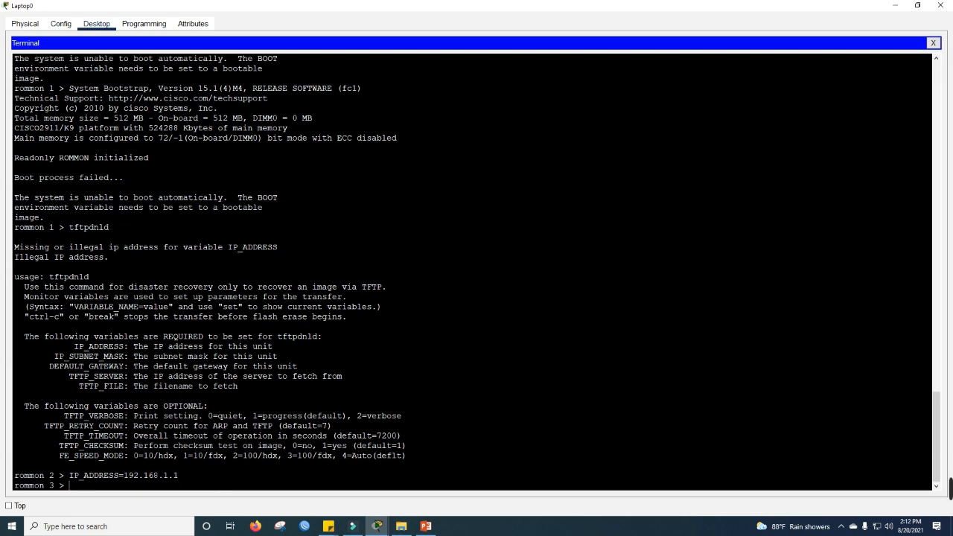
Step: Set the ROMMON variable IP_SUBNET_MASK to 255.255.255.0, reusing the variable name from the usage text
{"action": "left_click_drag", "start_coordinate": [125, 357], "coordinate": [56, 359]}
{"action": "right_click", "coordinate": [105, 489]}
{"action": "left_click", "coordinate": [128, 503]}
{"action": "type", "text": "=25"}
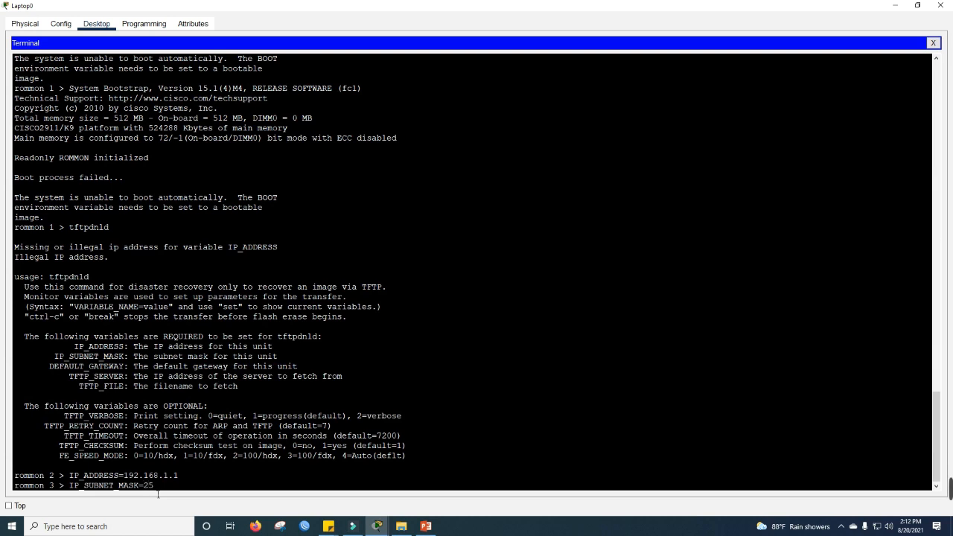
{"action": "type", "text": "5.255.255.0"}
{"action": "key", "text": "Return"}
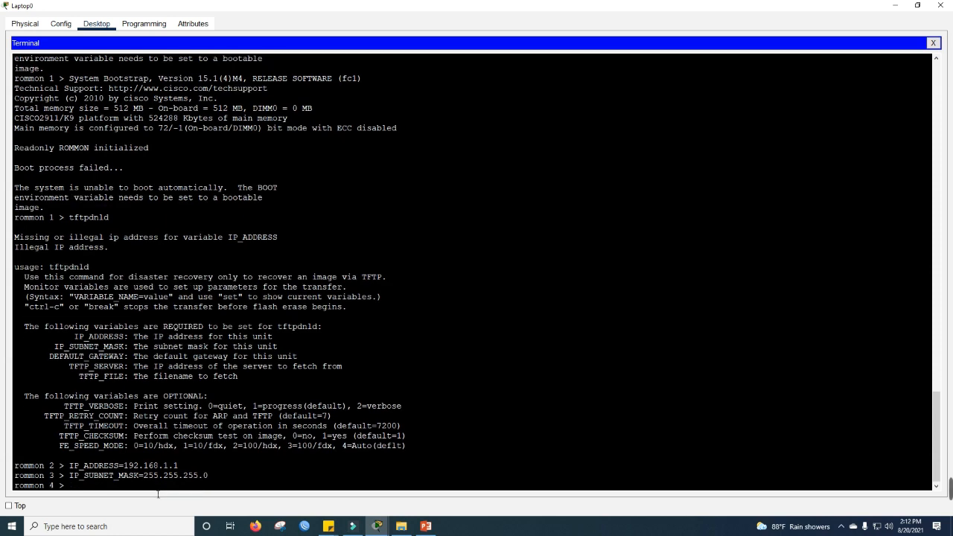
Step: Check the server's and router's IP address labels in the network topology and return to Laptop0's terminal
{"action": "left_click", "coordinate": [379, 526]}
{"action": "left_click", "coordinate": [312, 493]}
{"action": "mouse_move", "coordinate": [503, 282]}
{"action": "left_mouse_down"}
{"action": "mouse_move", "coordinate": [648, 310]}
{"action": "mouse_move", "coordinate": [521, 298]}
{"action": "mouse_move", "coordinate": [520, 281]}
{"action": "left_mouse_up"}
{"action": "left_click", "coordinate": [625, 311]}
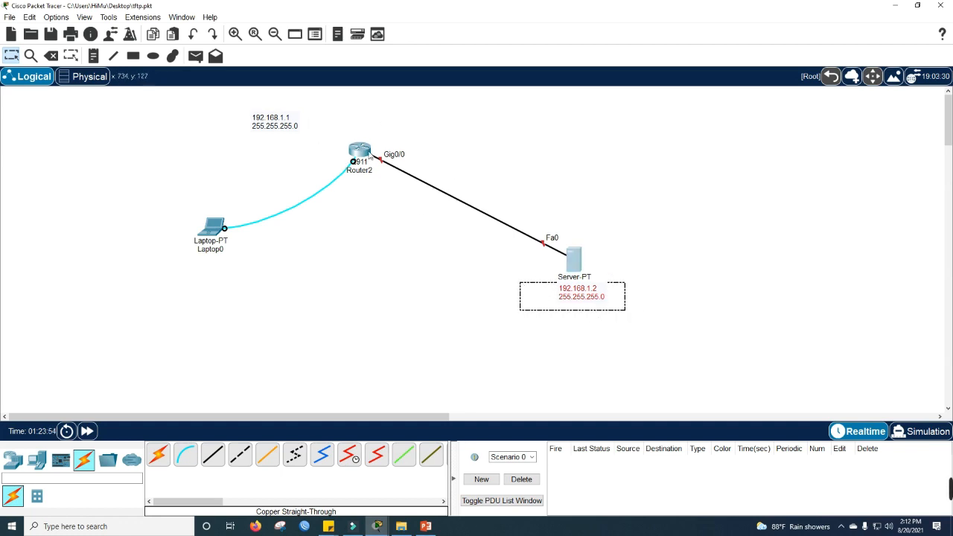
{"action": "left_click", "coordinate": [377, 526]}
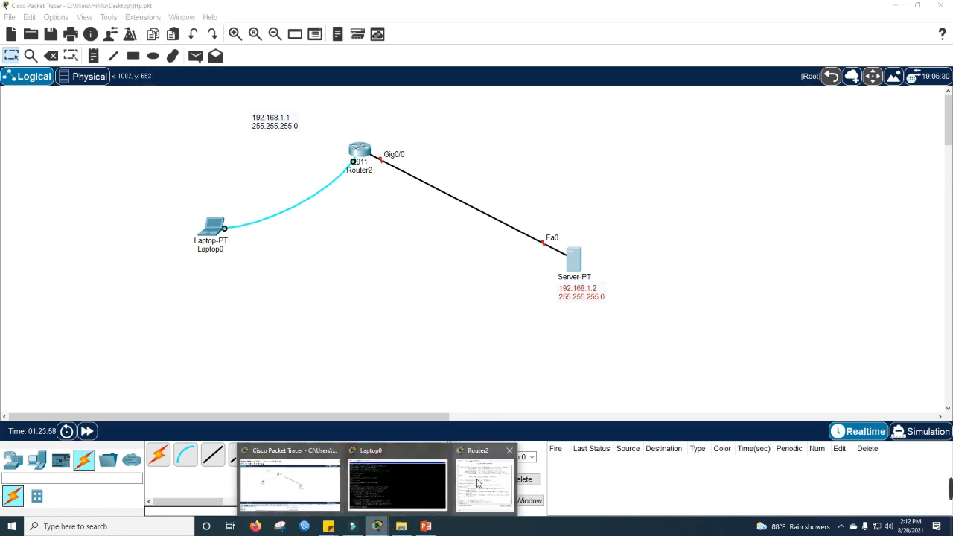
{"action": "left_click", "coordinate": [411, 491]}
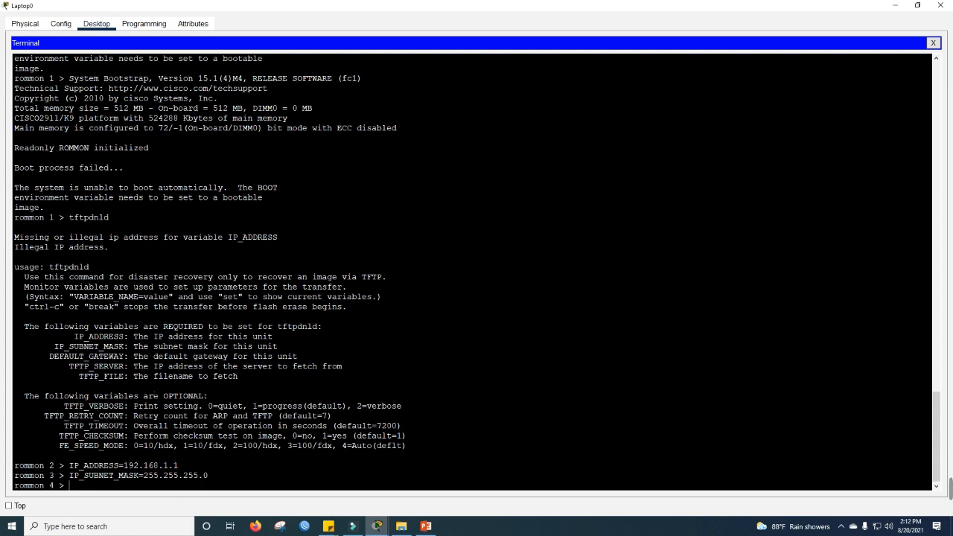
Step: Enter DEFAULT_GATEWAY=192.168.1.2 at the ROMMON prompt, copying the variable name from the usage text
{"action": "left_click_drag", "start_coordinate": [49, 355], "coordinate": [124, 356]}
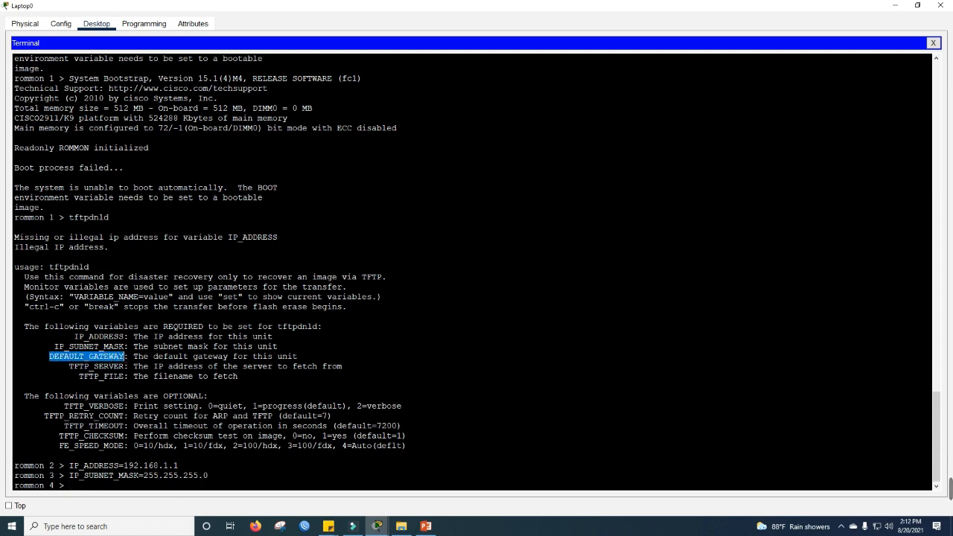
{"action": "right_click", "coordinate": [124, 357]}
{"action": "left_click", "coordinate": [145, 363]}
{"action": "left_click", "coordinate": [97, 491]}
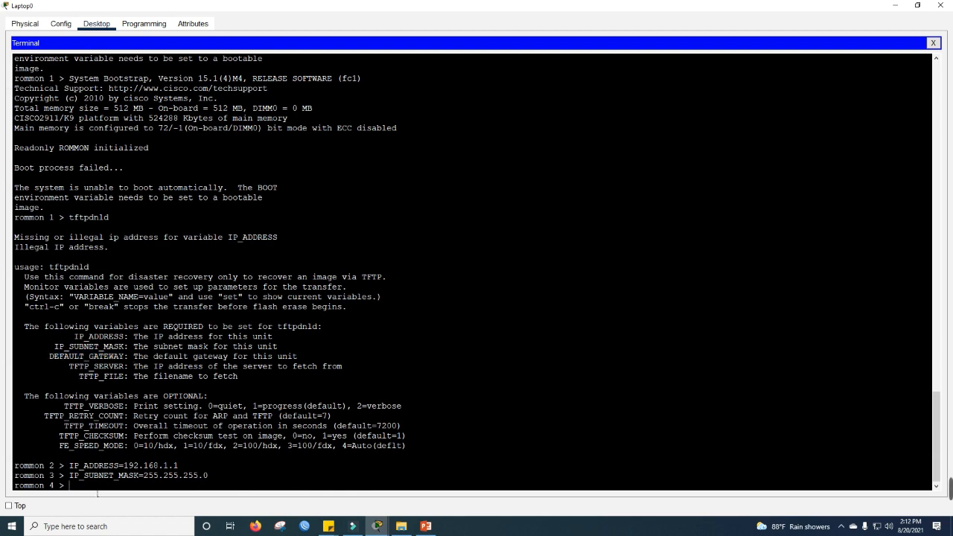
{"action": "right_click", "coordinate": [100, 492]}
{"action": "left_click", "coordinate": [123, 502]}
{"action": "type", "text": "="}
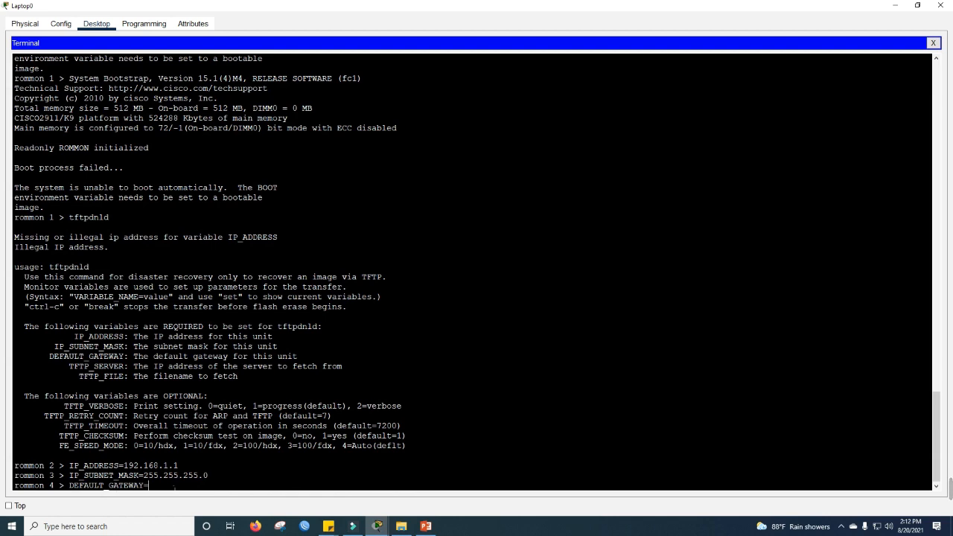
{"action": "type", "text": "168"}
{"action": "key", "text": "BackSpace"}
{"action": "key", "text": "BackSpace"}
{"action": "key", "text": "BackSpace"}
{"action": "type", "text": "192.168.1.2"}
Step: Check the server's IP address label in the network topology, and submit the DEFAULT_GATEWAY assignment in Laptop0's terminal
{"action": "mouse_move", "coordinate": [372, 527]}
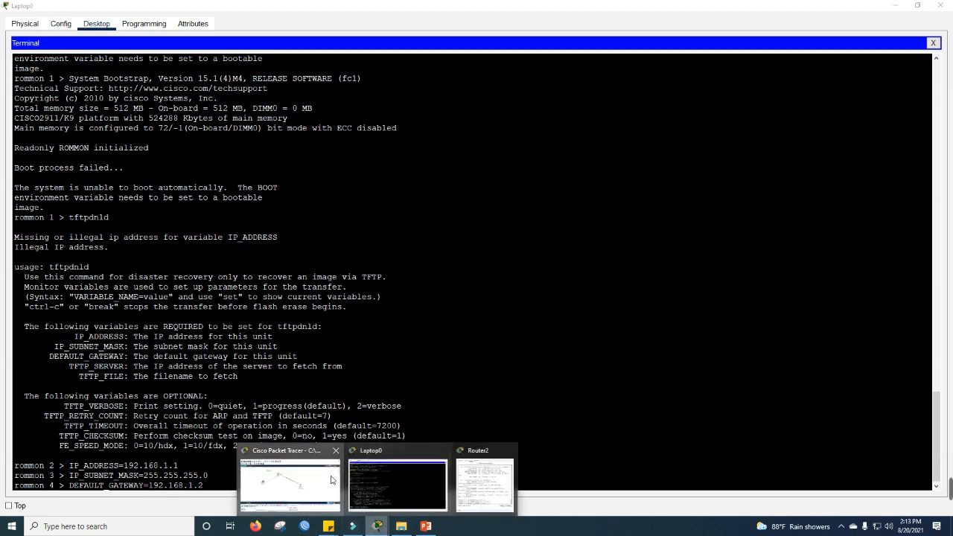
{"action": "left_click", "coordinate": [334, 480]}
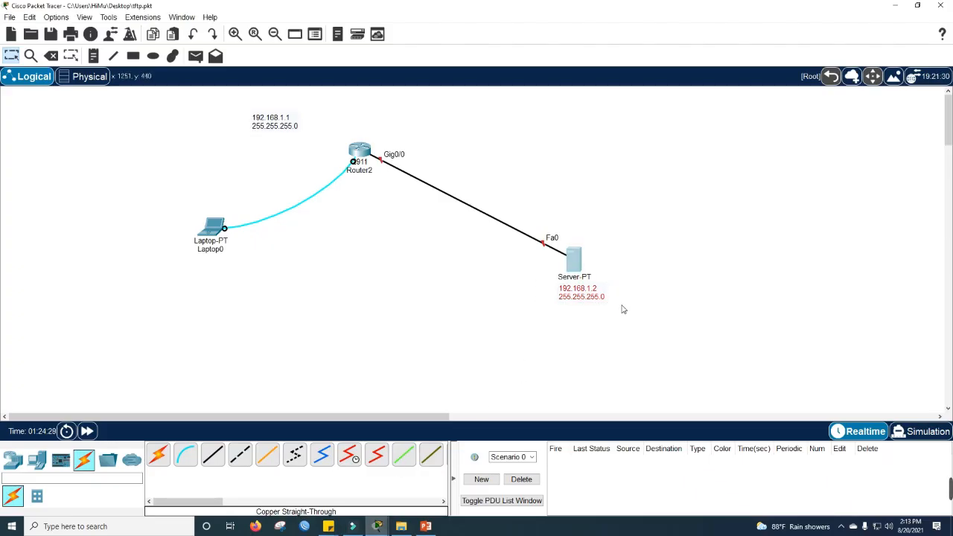
{"action": "mouse_move", "coordinate": [377, 526]}
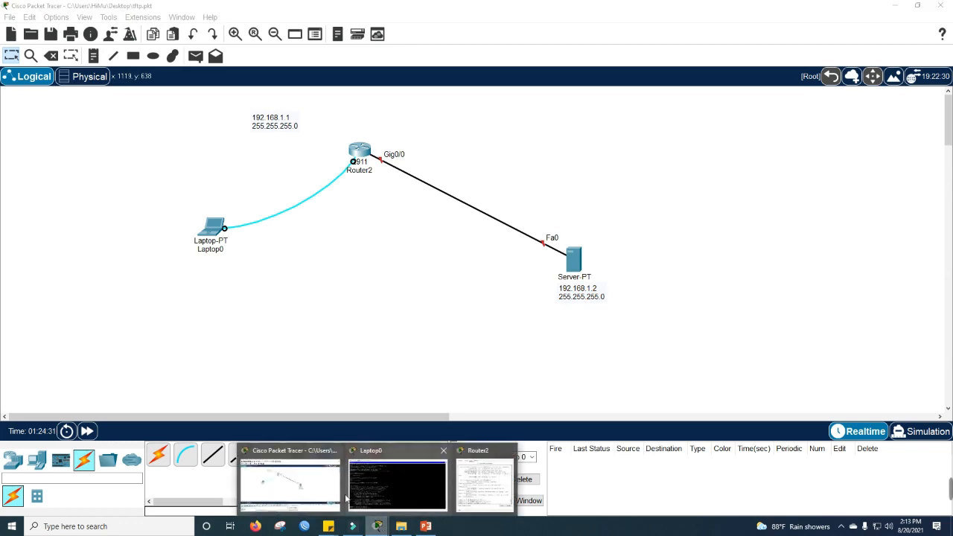
{"action": "left_click", "coordinate": [400, 481]}
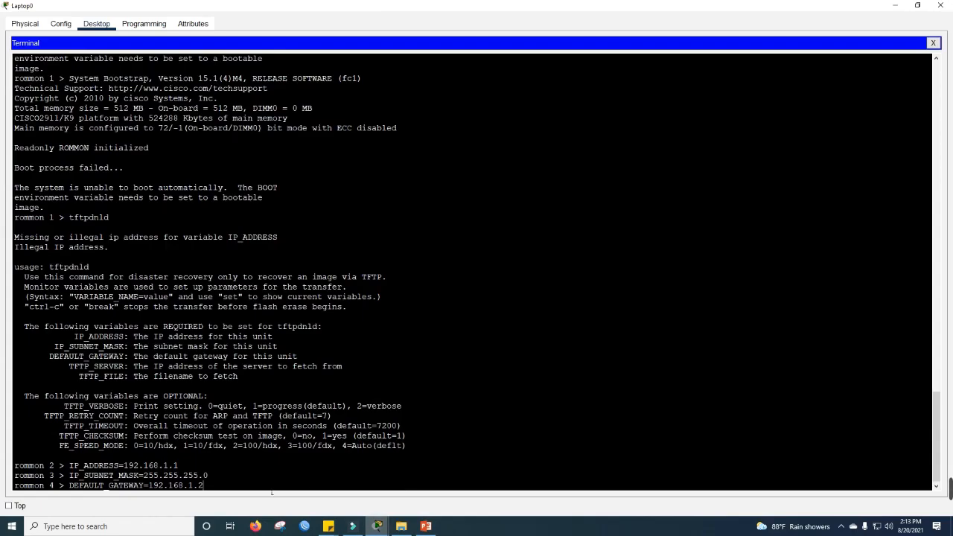
{"action": "key", "text": "Return"}
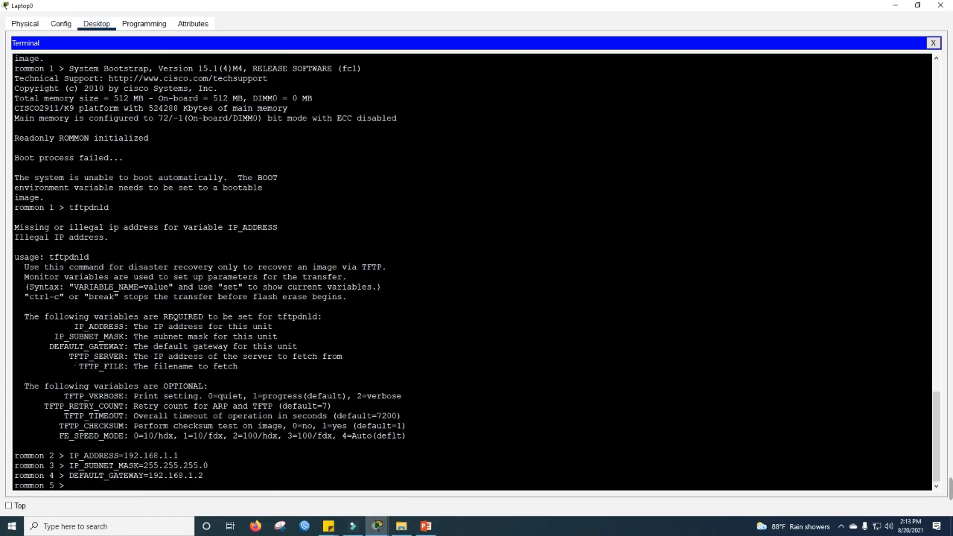
Step: Set the ROMMON variable TFTP_SERVER to 192.168.1.2, reusing the variable name from the usage text
{"action": "left_click_drag", "start_coordinate": [69, 356], "coordinate": [125, 357]}
{"action": "right_click", "coordinate": [126, 357]}
{"action": "left_click", "coordinate": [143, 363]}
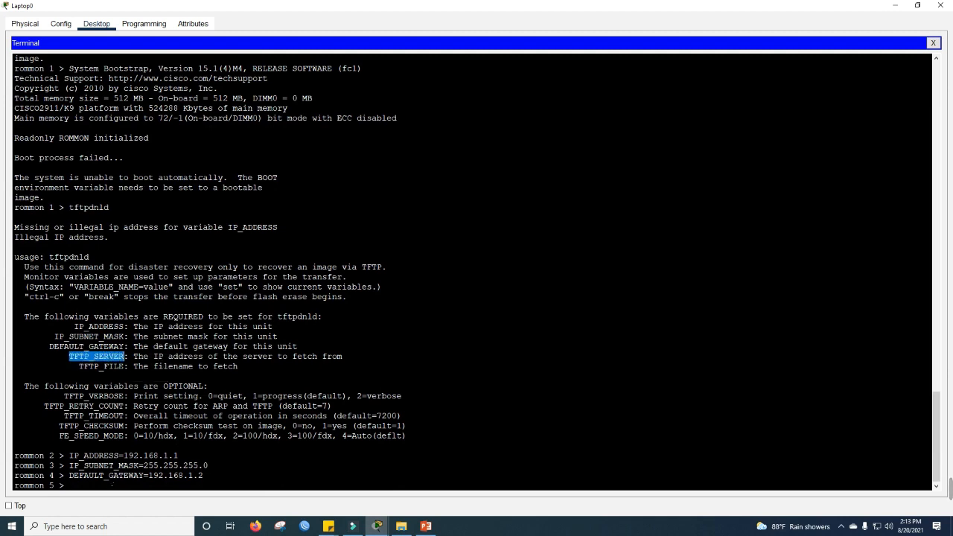
{"action": "left_click", "coordinate": [108, 488]}
{"action": "right_click", "coordinate": [108, 489]}
{"action": "left_click", "coordinate": [134, 497]}
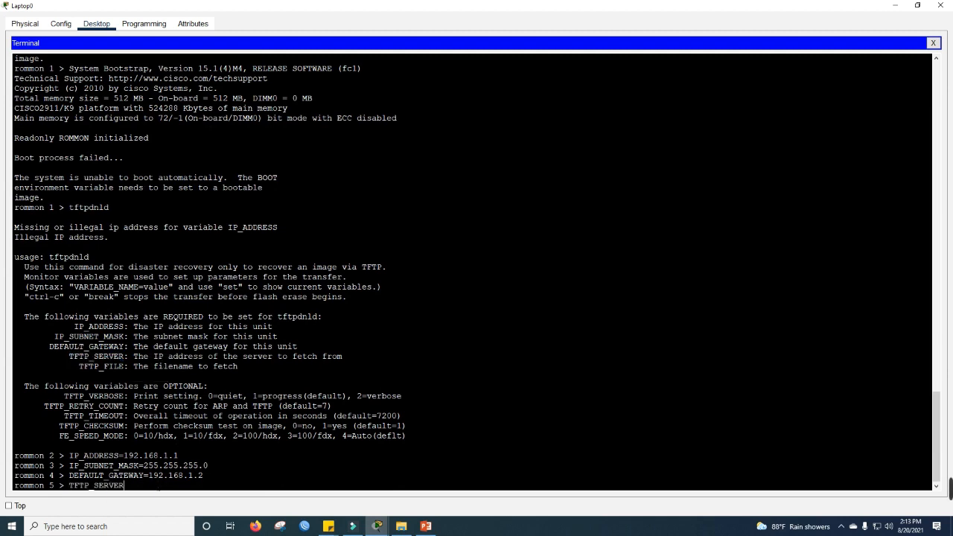
{"action": "type", "text": "=192.168.1.1"}
{"action": "key", "text": "BackSpace"}
{"action": "type", "text": "2"}
{"action": "key", "text": "Return"}
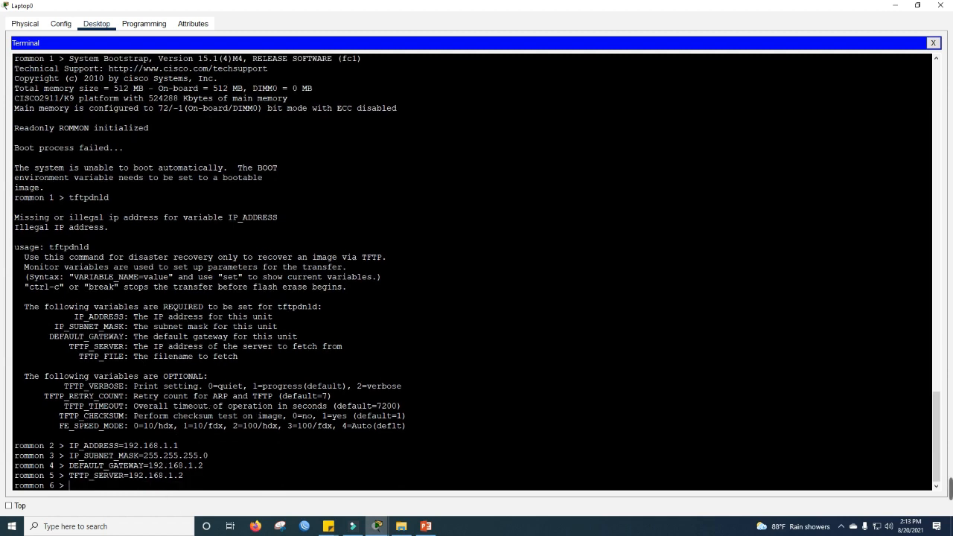
Step: Begin the TFTP_FILE= assignment at the ROMMON prompt with the variable name copied from the usage text
{"action": "left_click_drag", "start_coordinate": [123, 356], "coordinate": [79, 356]}
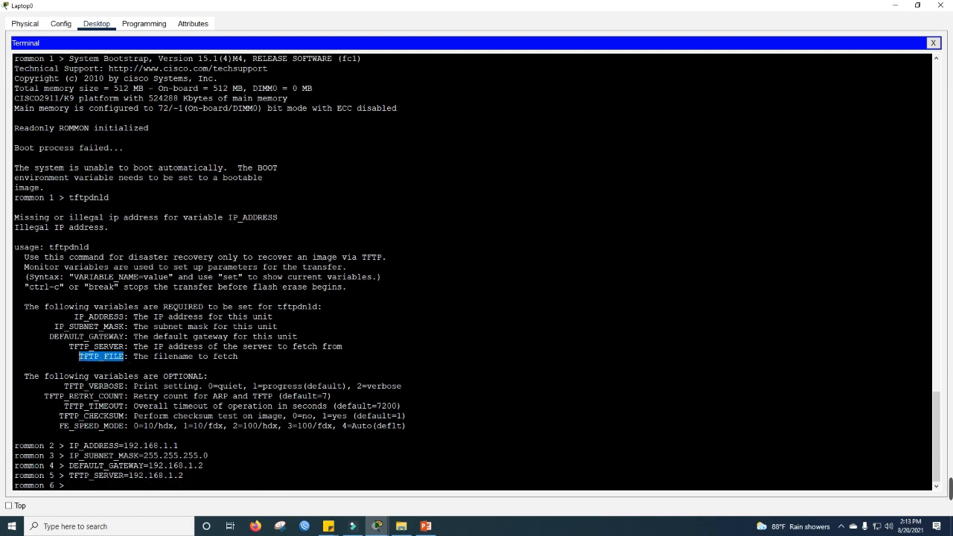
{"action": "right_click", "coordinate": [99, 356]}
{"action": "left_click", "coordinate": [119, 364]}
{"action": "left_click", "coordinate": [115, 492]}
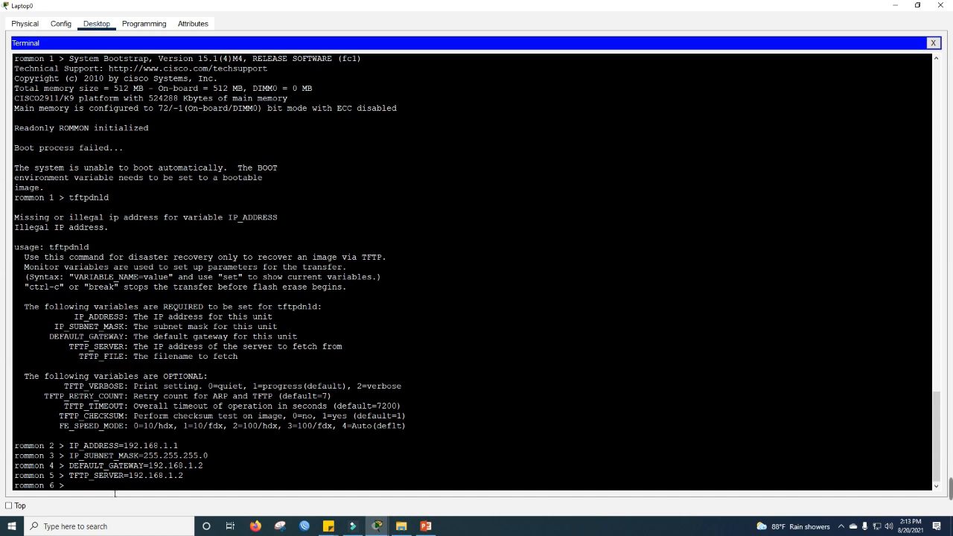
{"action": "right_click", "coordinate": [116, 491]}
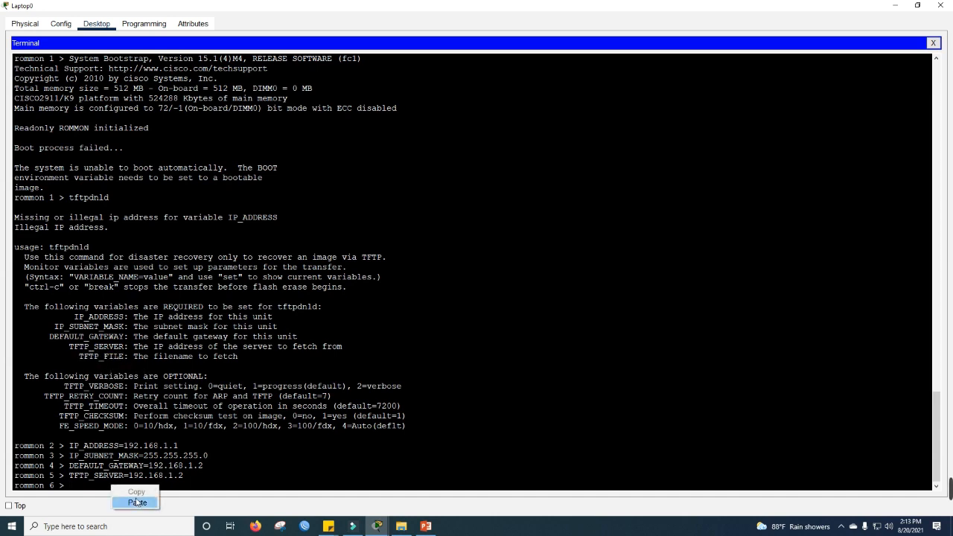
{"action": "left_click", "coordinate": [137, 502]}
{"action": "type", "text": "="}
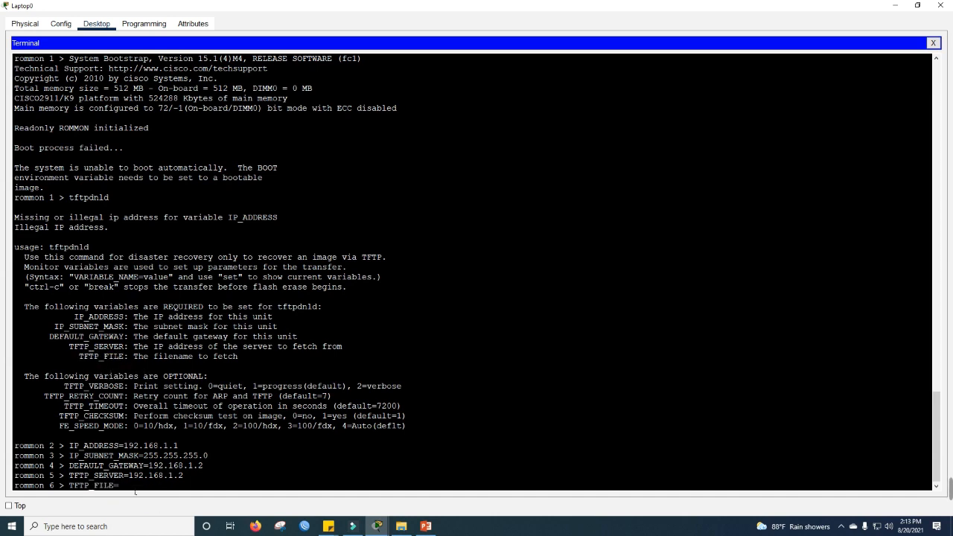
Step: Complete the TFTP_FILE assignment with c2900-universalk9-mz.SPA.151-4.M4.bin copied from the sticky note, and submit it
{"action": "left_click", "coordinate": [328, 526]}
{"action": "left_click", "coordinate": [368, 488]}
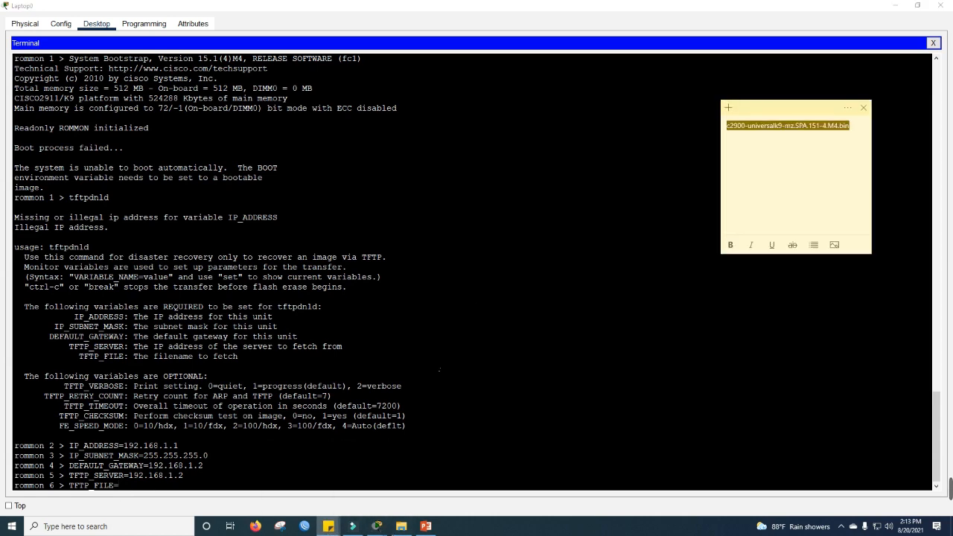
{"action": "left_click", "coordinate": [760, 134]}
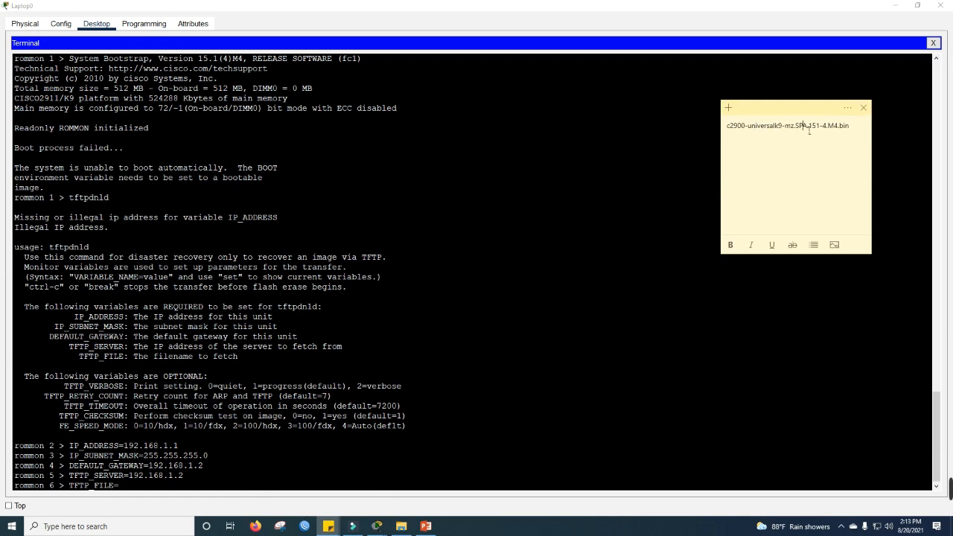
{"action": "left_click_drag", "start_coordinate": [850, 127], "coordinate": [729, 137]}
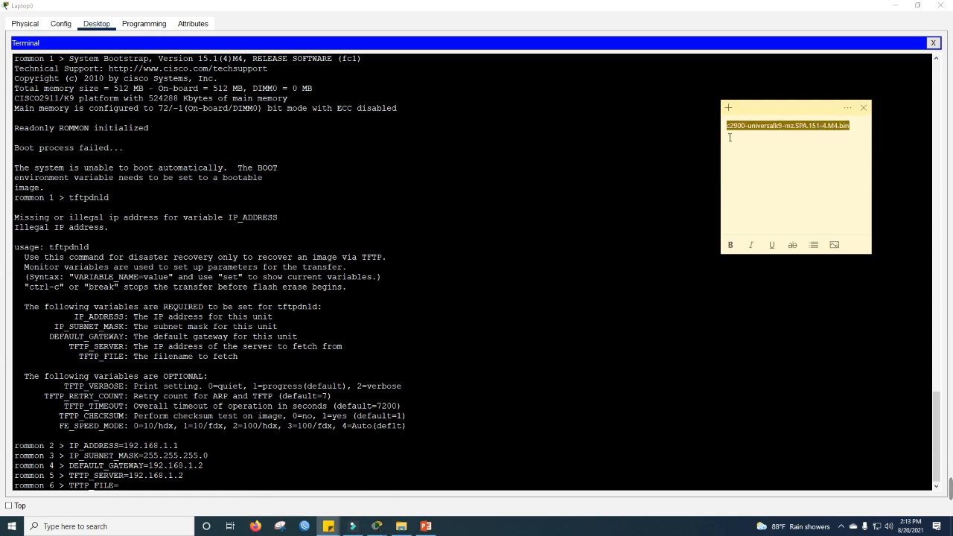
{"action": "right_click", "coordinate": [737, 131]}
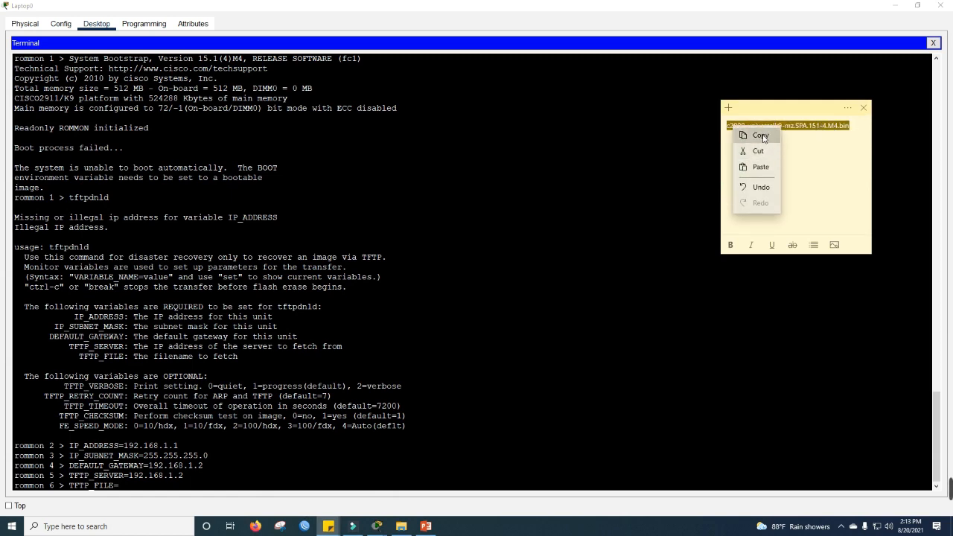
{"action": "left_click", "coordinate": [750, 134]}
{"action": "left_click", "coordinate": [144, 490]}
{"action": "right_click", "coordinate": [144, 492]}
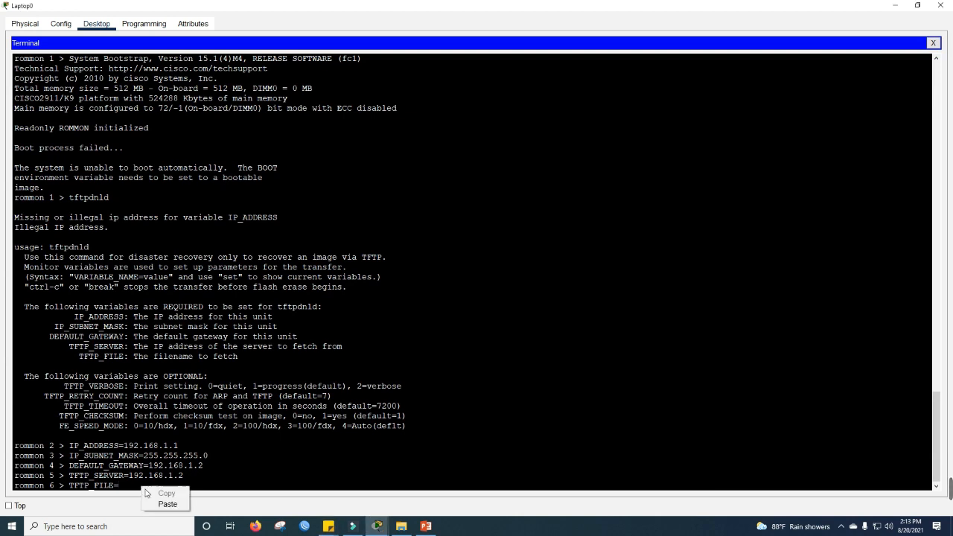
{"action": "left_click", "coordinate": [161, 503]}
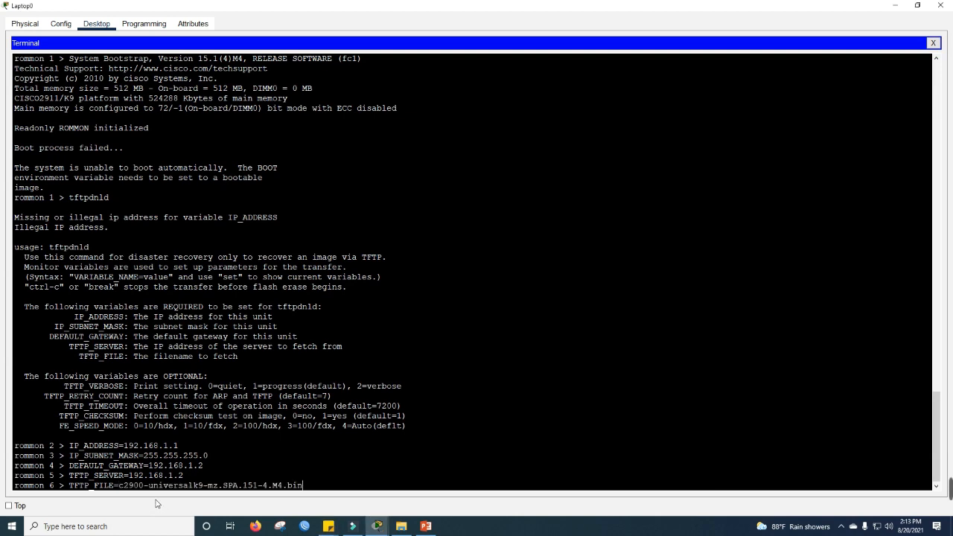
{"action": "key", "text": "Return"}
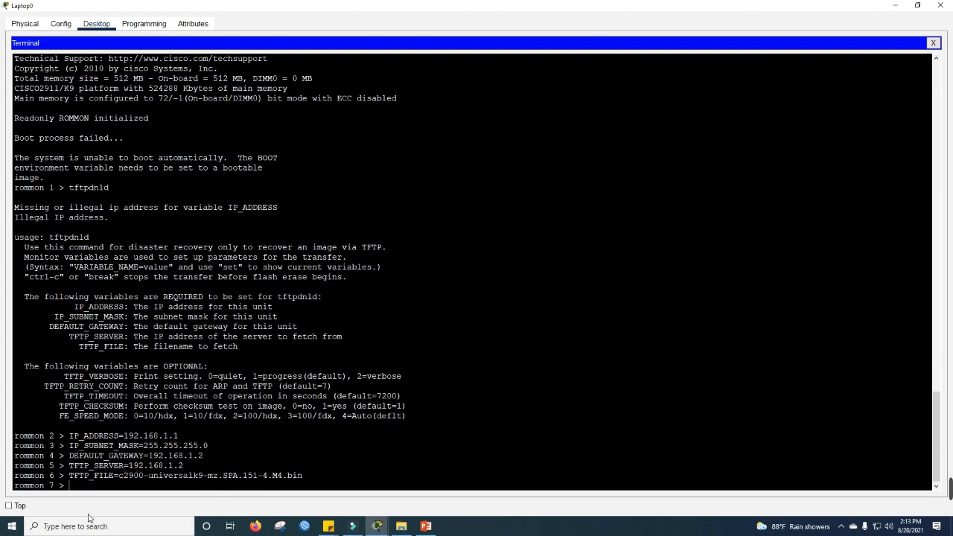
Step: List the configured ROMMON variables with set, and start the image download with tftpdnld
{"action": "type", "text": "set"}
{"action": "key", "text": "Return"}
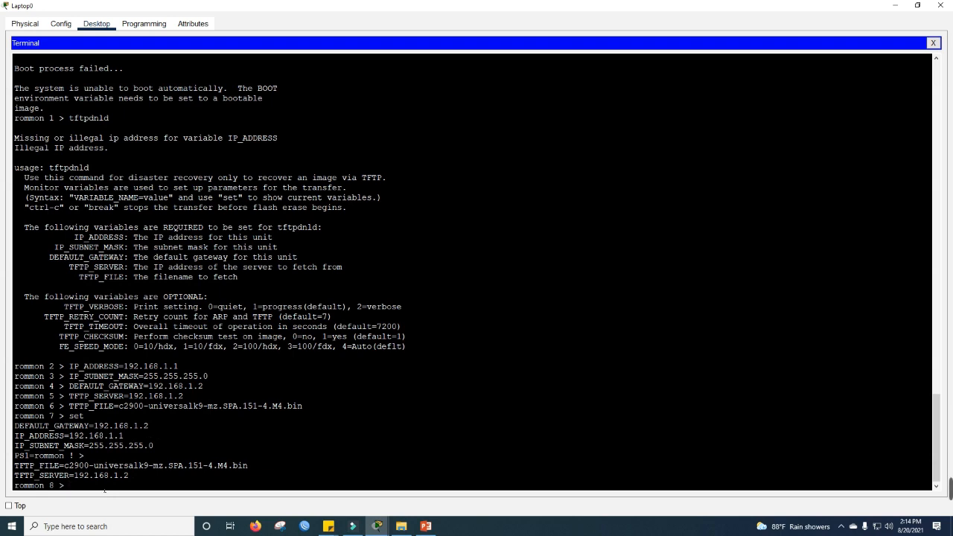
{"action": "type", "text": "tf"}
{"action": "type", "text": "tpdnld"}
{"action": "key", "text": "Return"}
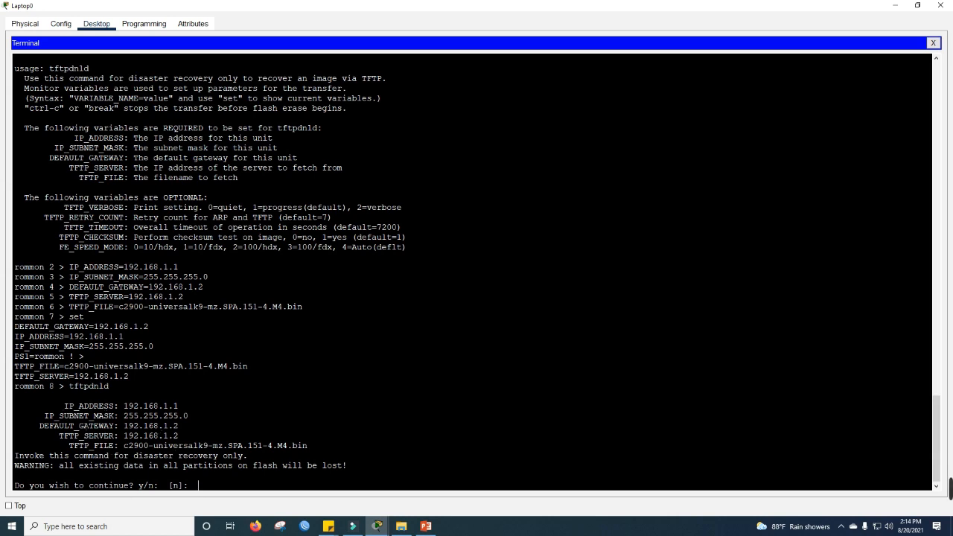
Step: Review the transfer parameters listed by tftpdnld and confirm continuing with the download to flash
{"action": "left_click_drag", "start_coordinate": [60, 406], "coordinate": [320, 449]}
{"action": "left_click", "coordinate": [319, 449]}
{"action": "key", "text": "Return"}
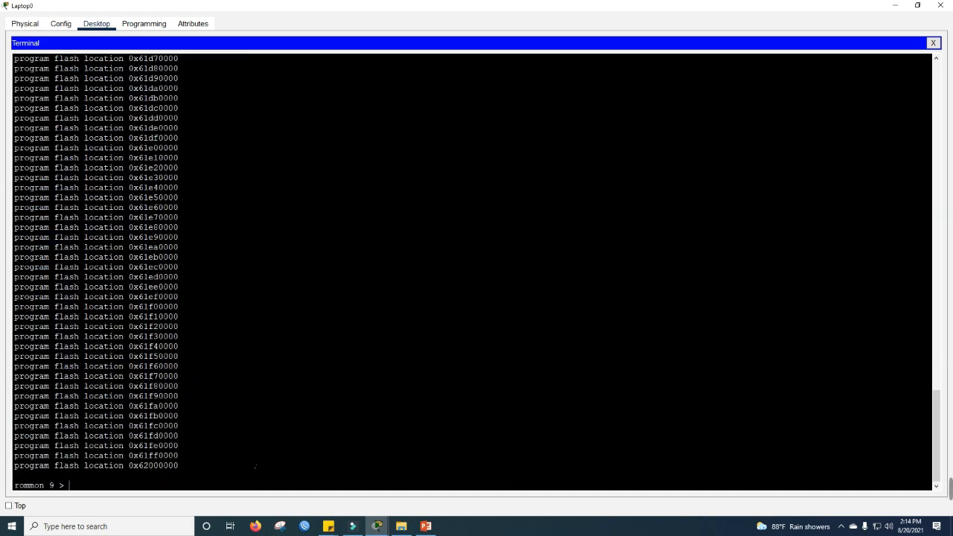
Step: Restart the router from ROMMON with reset and bring up the Router> prompt once the IOS image has loaded
{"action": "scroll", "coordinate": [473, 271], "scroll_direction": "up", "scroll_amount": 20}
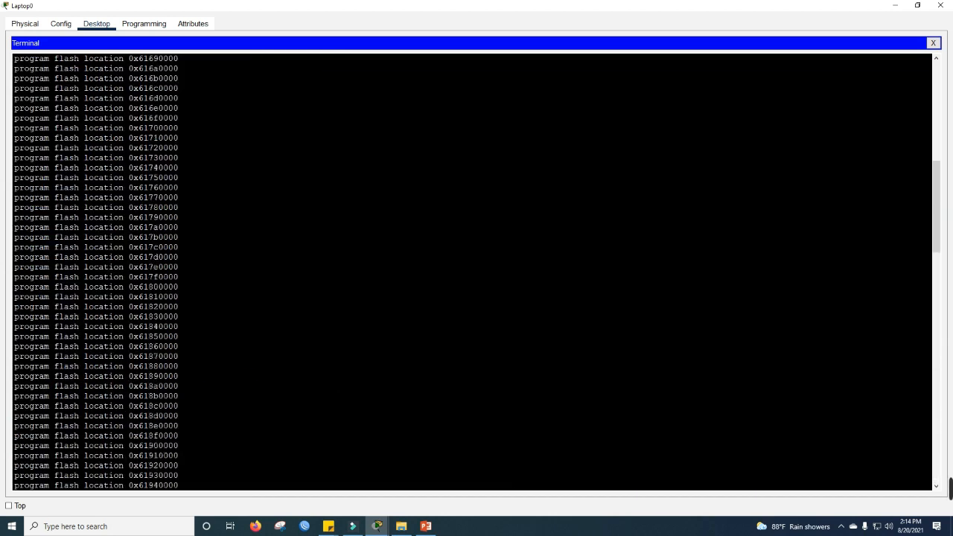
{"action": "scroll", "coordinate": [473, 272], "scroll_direction": "up", "scroll_amount": 4}
{"action": "scroll", "coordinate": [472, 272], "scroll_direction": "down", "scroll_amount": 20}
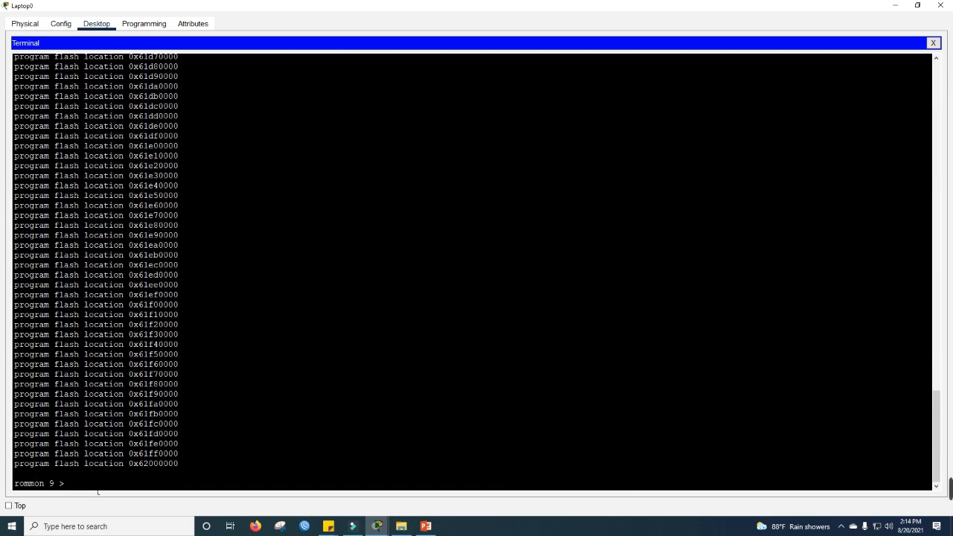
{"action": "type", "text": "reset"}
{"action": "key", "text": "Return"}
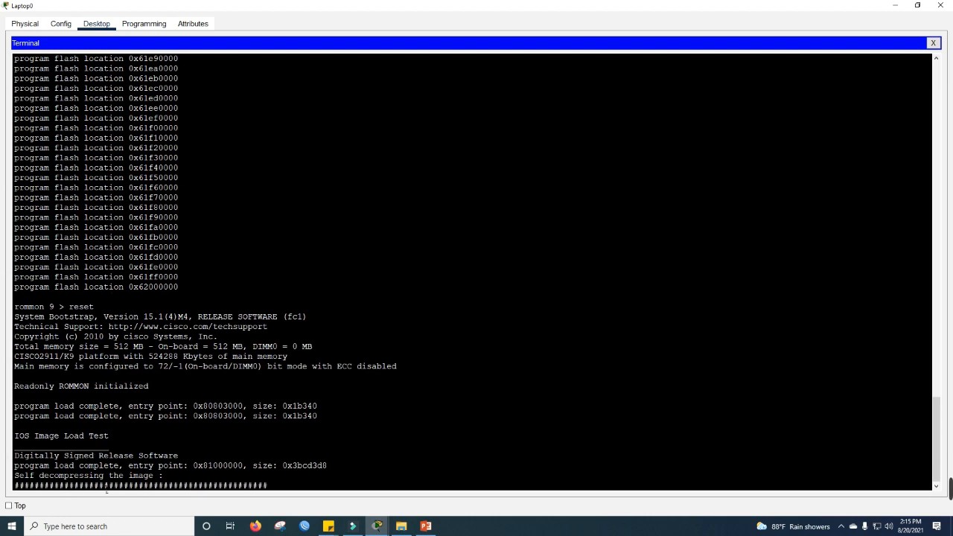
{"action": "key", "text": "Return"}
{"action": "key", "text": "Return"}
{"action": "key", "text": "Return"}
{"action": "key", "text": "Return"}
{"action": "key", "text": "Return"}
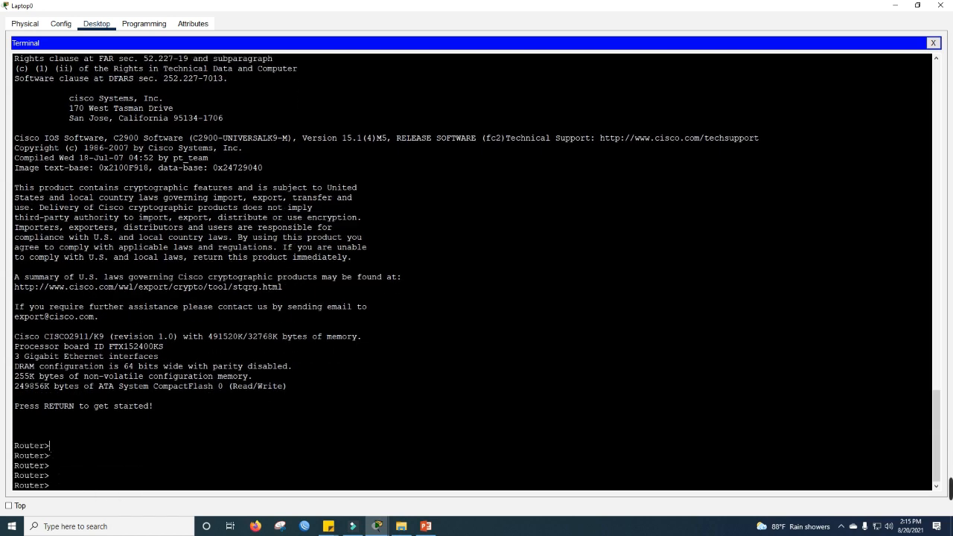
Step: Examine the boot output from the reset command down to the Router> prompt
{"action": "left_click_drag", "start_coordinate": [49, 446], "coordinate": [12, 446]}
{"action": "scroll", "coordinate": [12, 446], "scroll_direction": "up", "scroll_amount": 15}
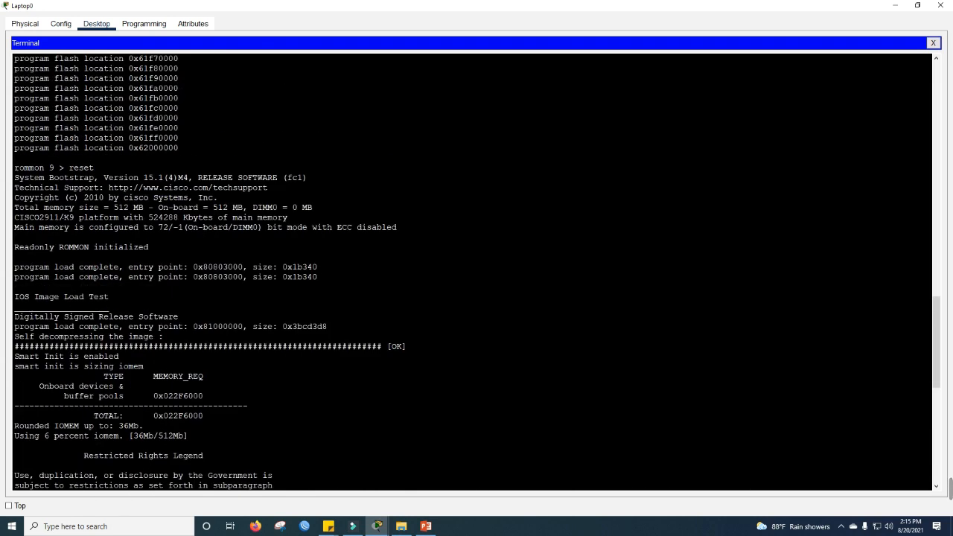
{"action": "scroll", "coordinate": [472, 271], "scroll_direction": "up", "scroll_amount": 5}
{"action": "scroll", "coordinate": [472, 272], "scroll_direction": "down", "scroll_amount": 20}
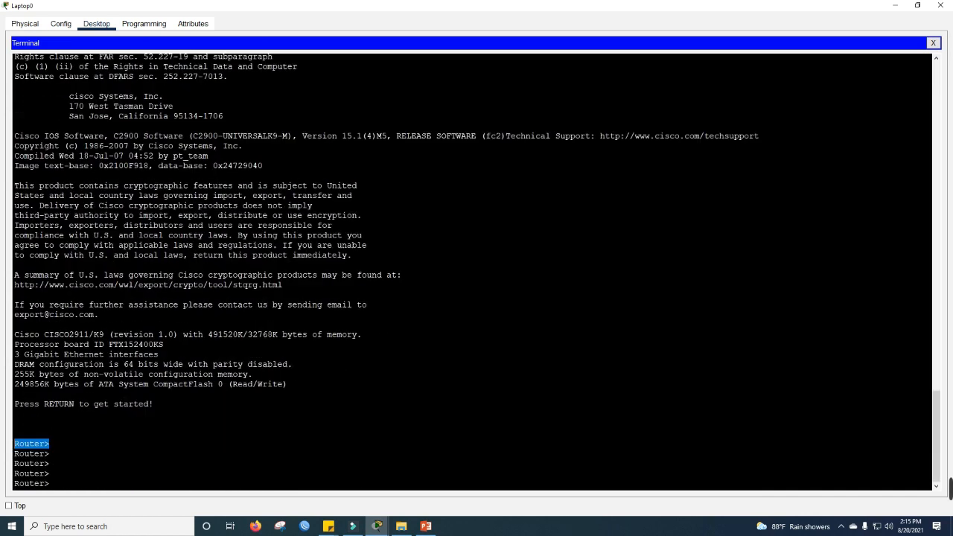
{"action": "scroll", "coordinate": [472, 272], "scroll_direction": "up", "scroll_amount": 15}
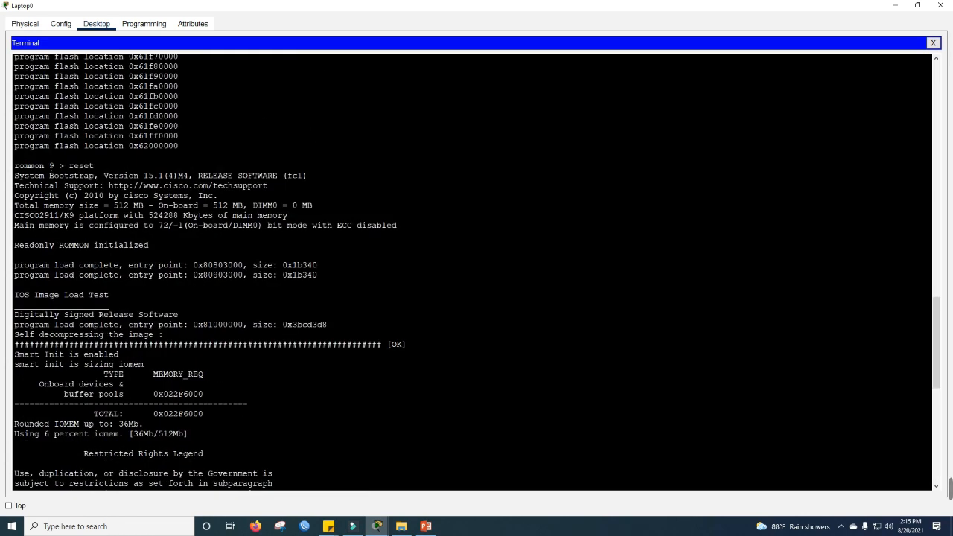
{"action": "left_click_drag", "start_coordinate": [97, 166], "coordinate": [15, 167]}
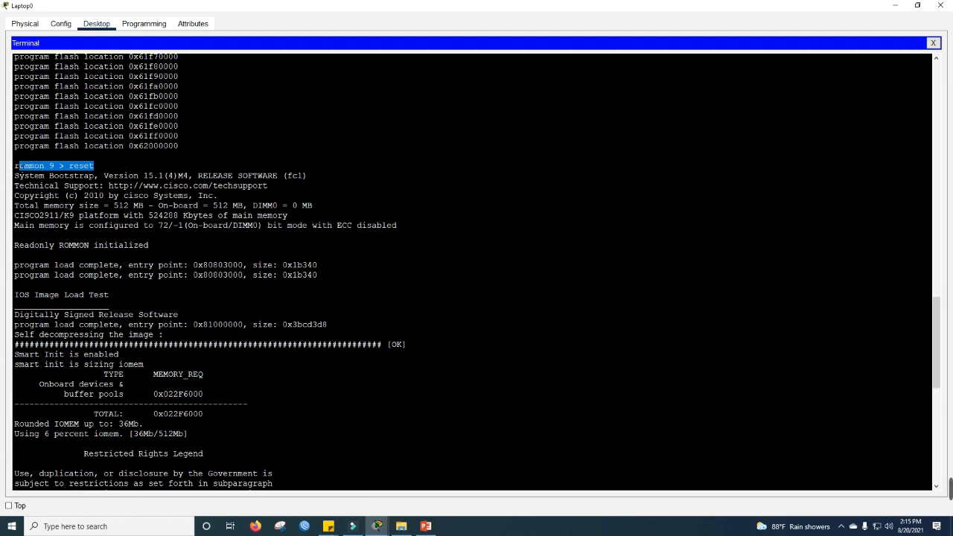
{"action": "scroll", "coordinate": [15, 167], "scroll_direction": "down", "scroll_amount": 15}
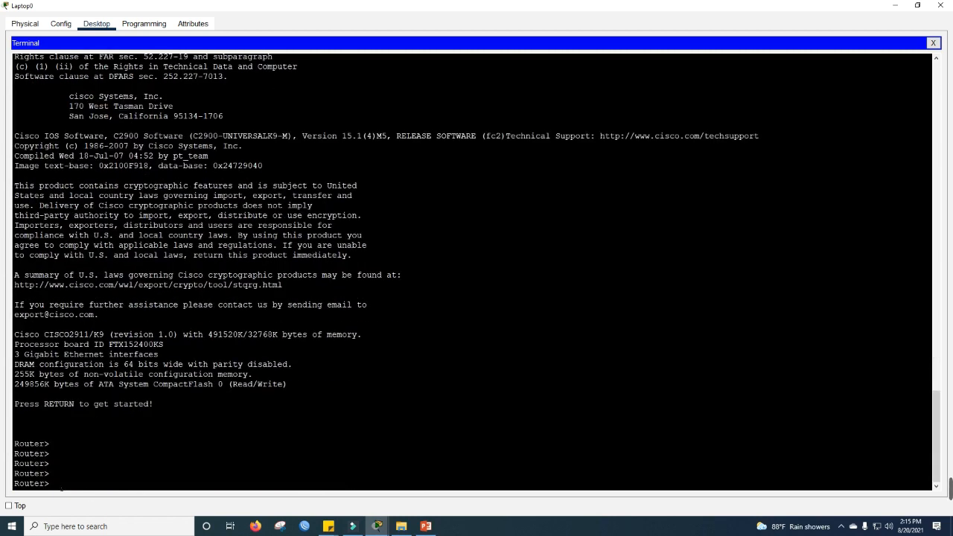
{"action": "left_click_drag", "start_coordinate": [61, 489], "coordinate": [5, 446]}
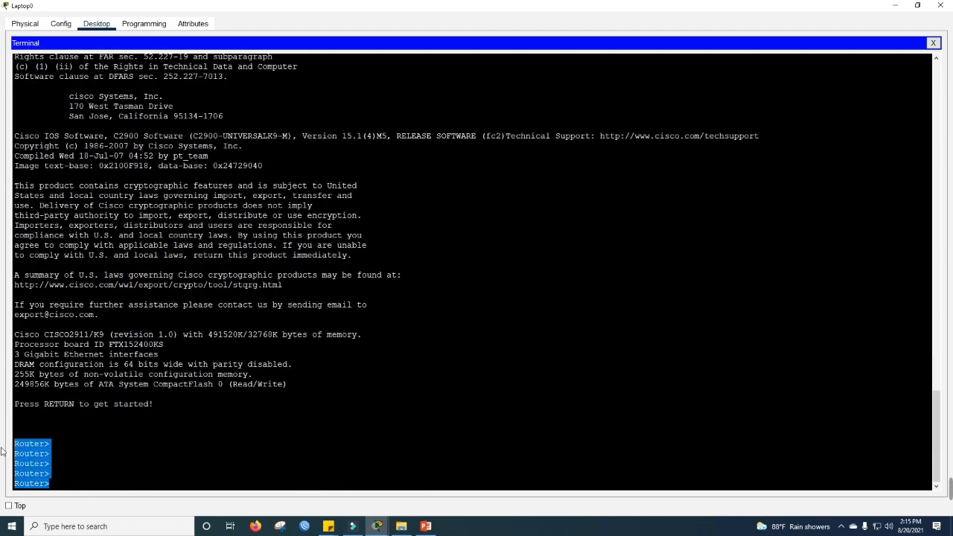
{"action": "left_click", "coordinate": [90, 479]}
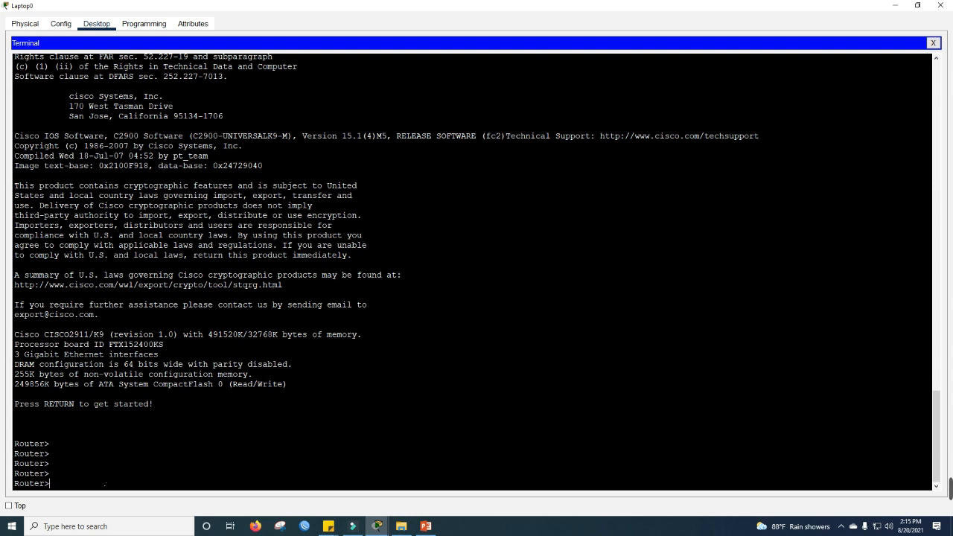
{"action": "scroll", "coordinate": [108, 488], "scroll_direction": "up", "scroll_amount": 15}
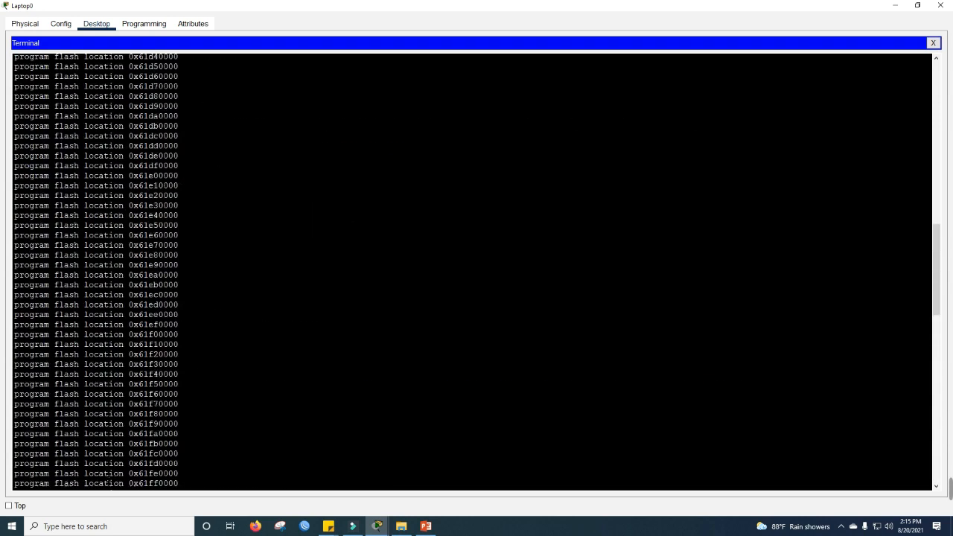
{"action": "scroll", "coordinate": [100, 476], "scroll_direction": "down", "scroll_amount": 20}
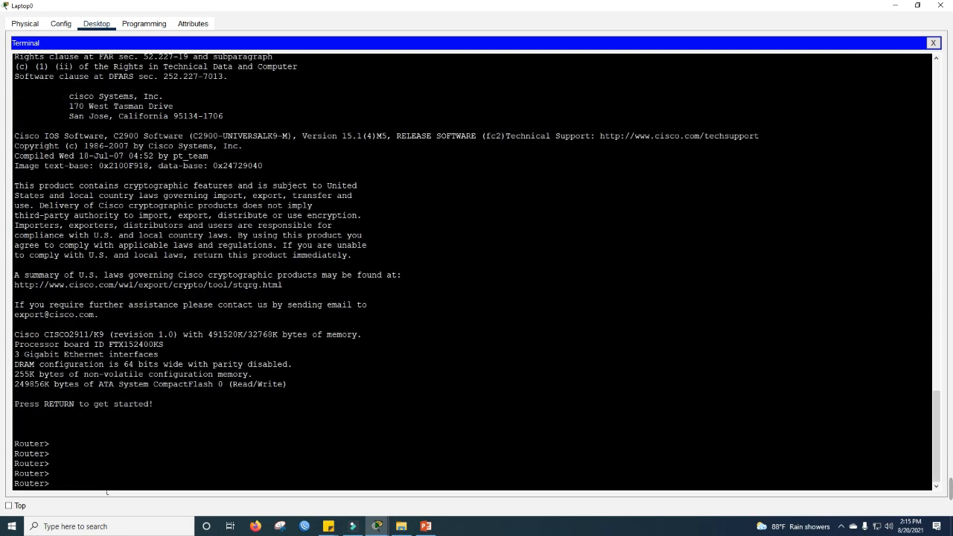
{"action": "left_click_drag", "start_coordinate": [60, 486], "coordinate": [15, 473]}
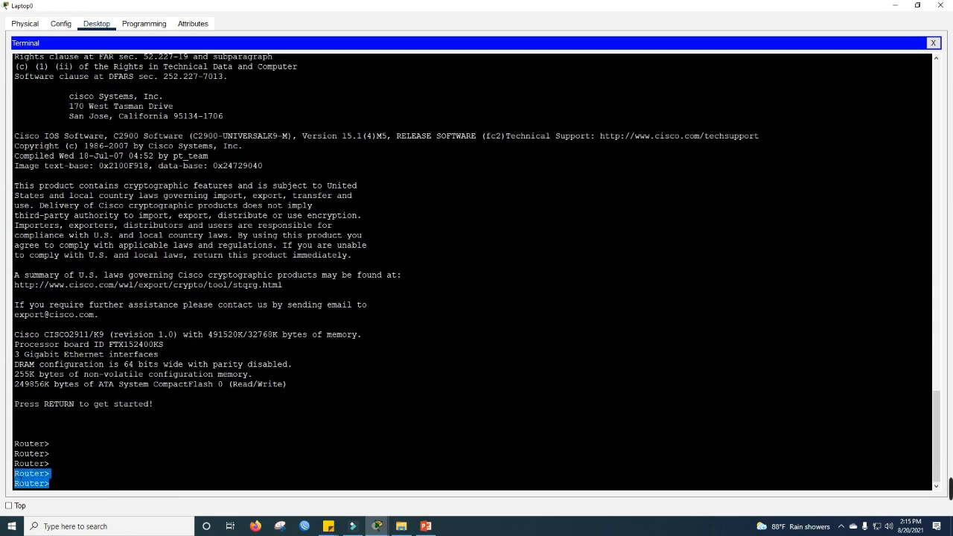
{"action": "left_click", "coordinate": [90, 489]}
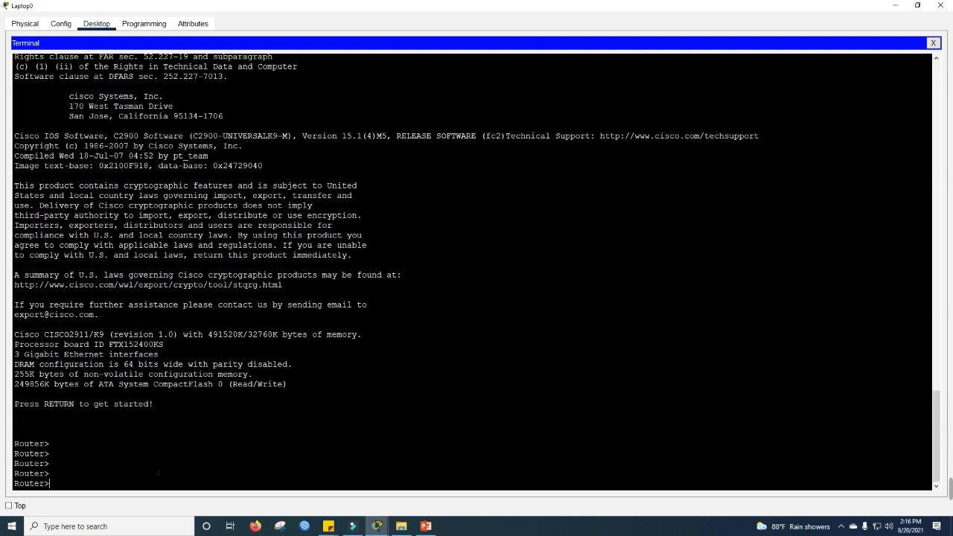
{"action": "mouse_move", "coordinate": [789, 491]}
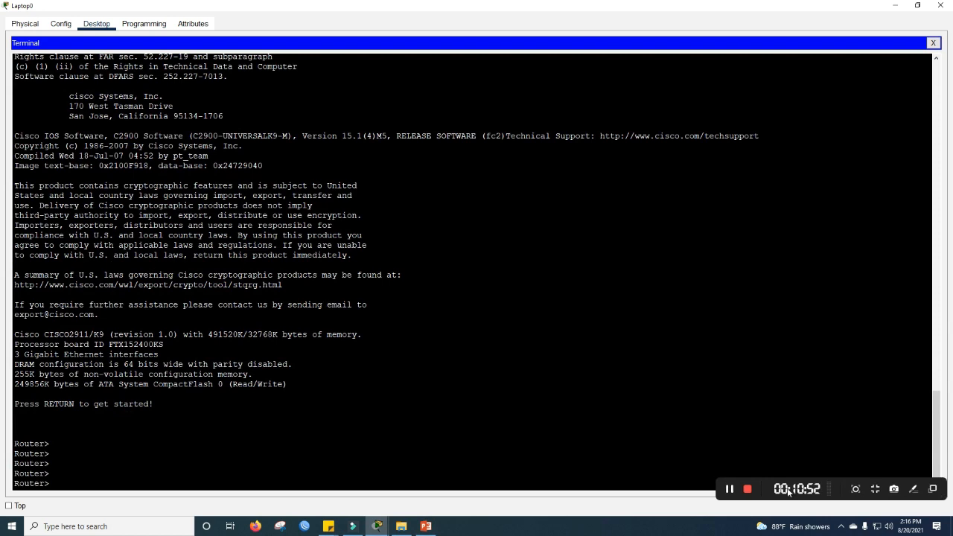